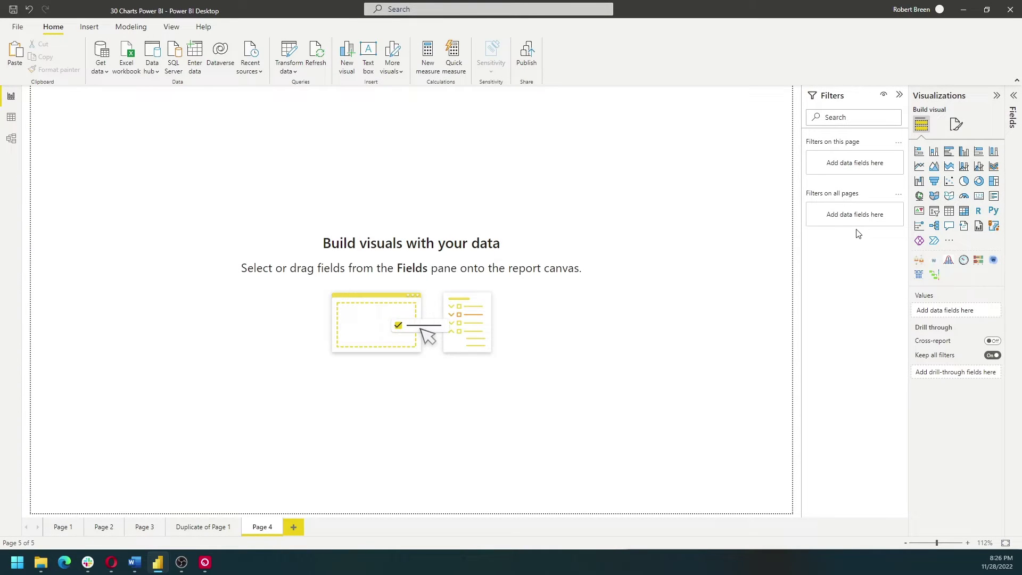
Add a stacked bar chart to the blank Page 4 with Sales on its X-axis.
click(919, 152)
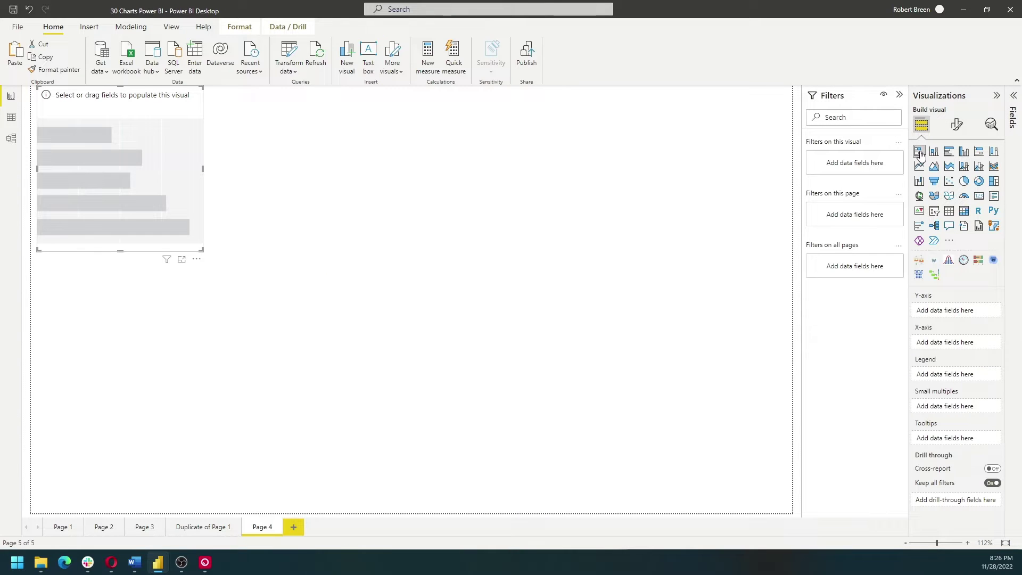
click(1014, 97)
click(963, 118)
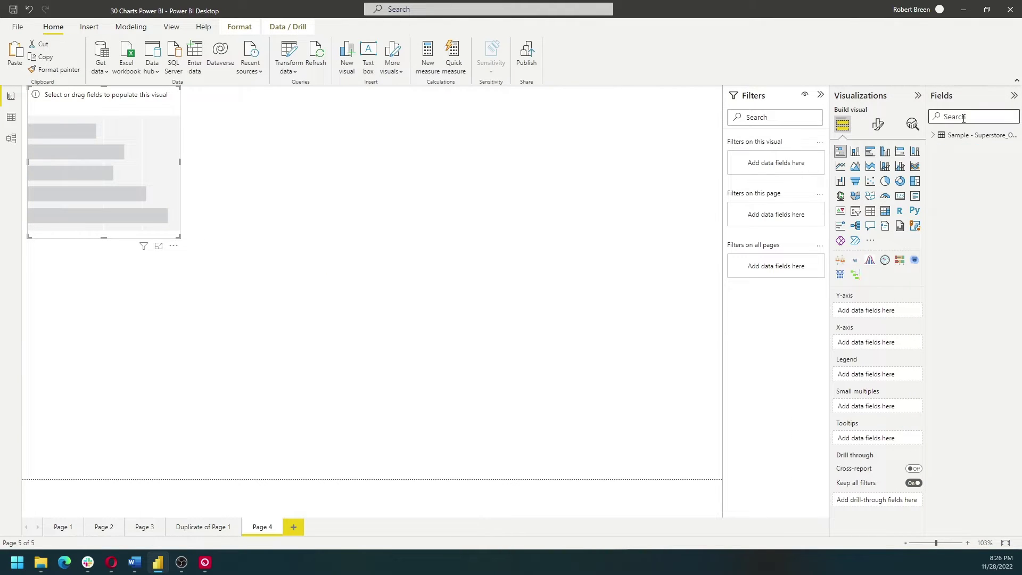
text(sale)
key(BackSpace)
click(948, 148)
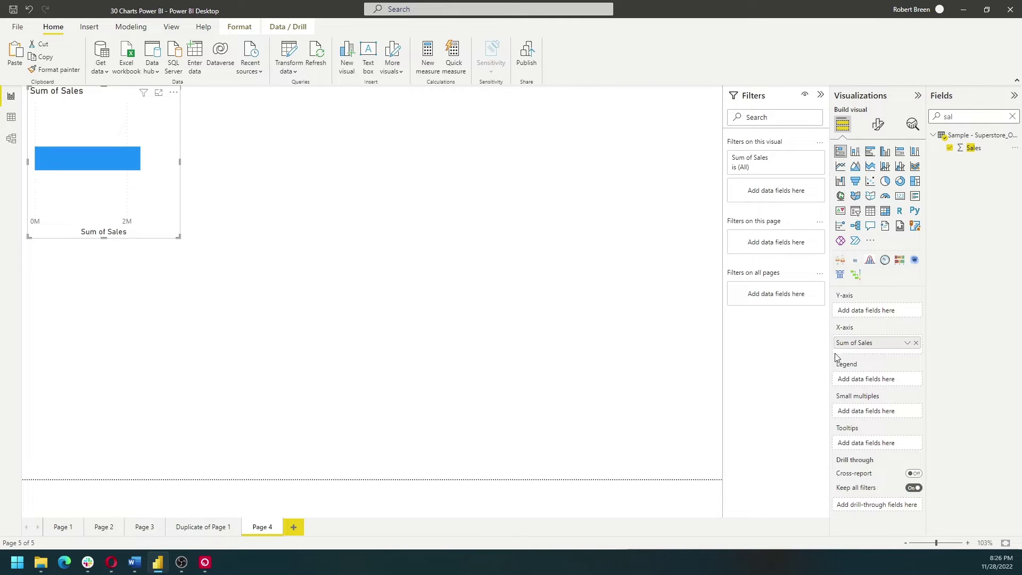
Put Region on the bar chart's Y-axis and enlarge the chart to fill most of the page height.
double_click(970, 118)
text(reg)
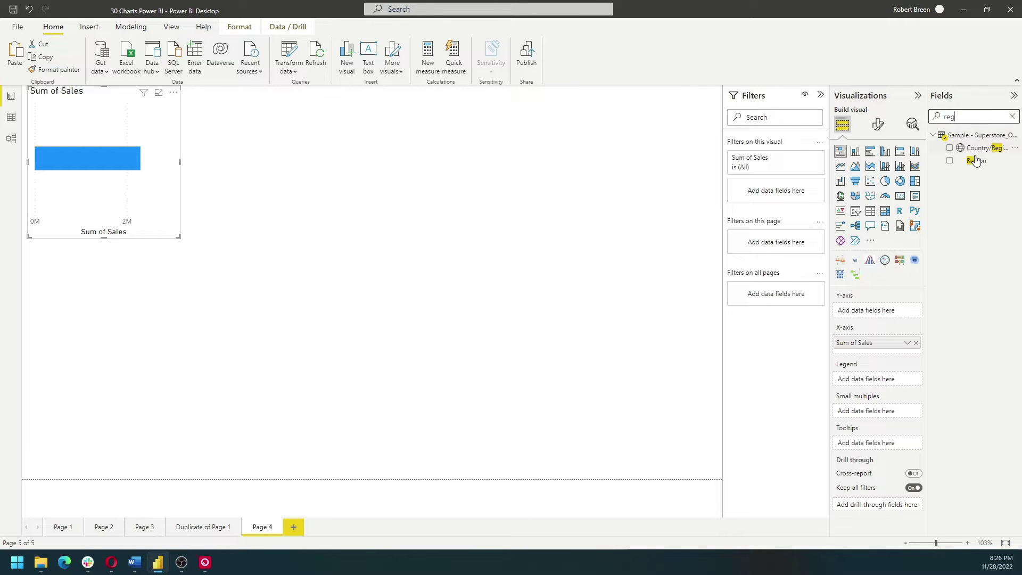
drag(970, 161, 876, 311)
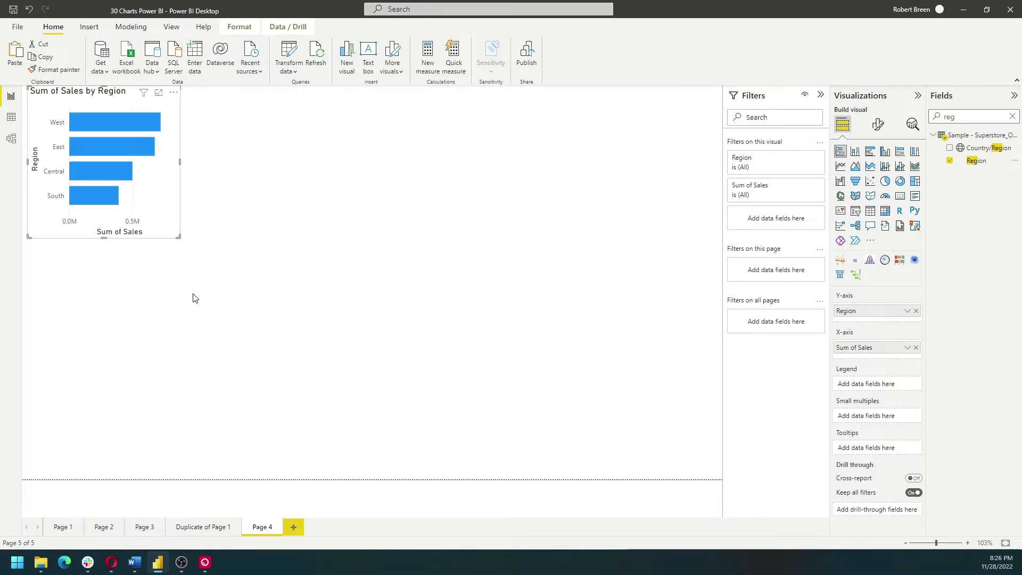
drag(179, 238, 248, 457)
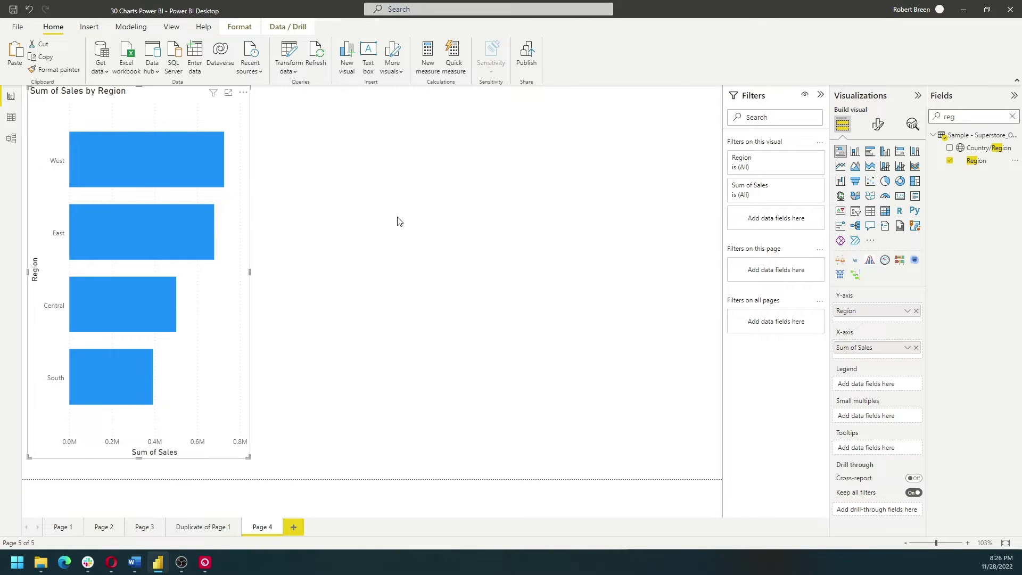
Add a stacked column chart beside the bar chart with Sales on the Y-axis and Region on the X-axis.
click(282, 111)
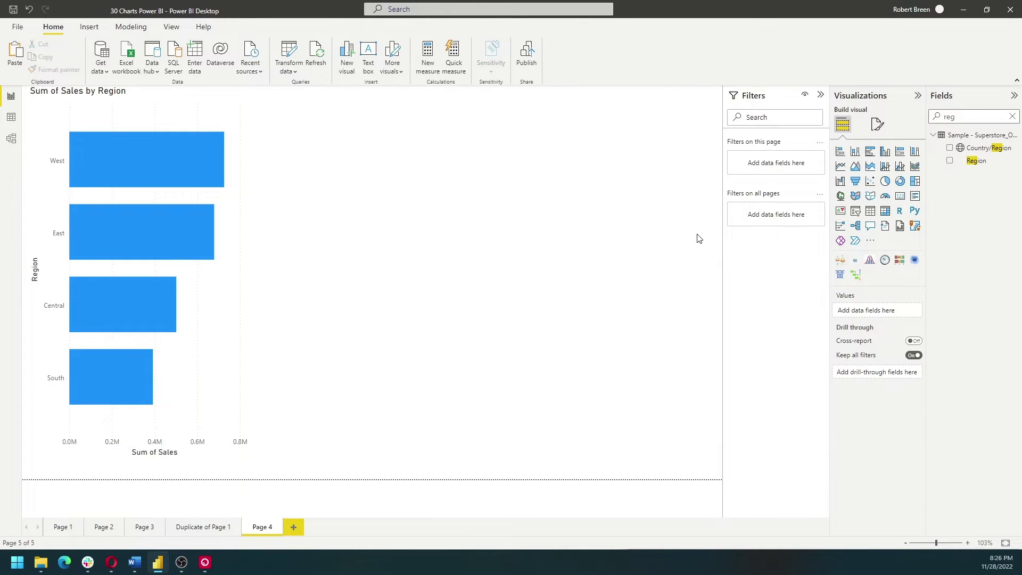
click(855, 153)
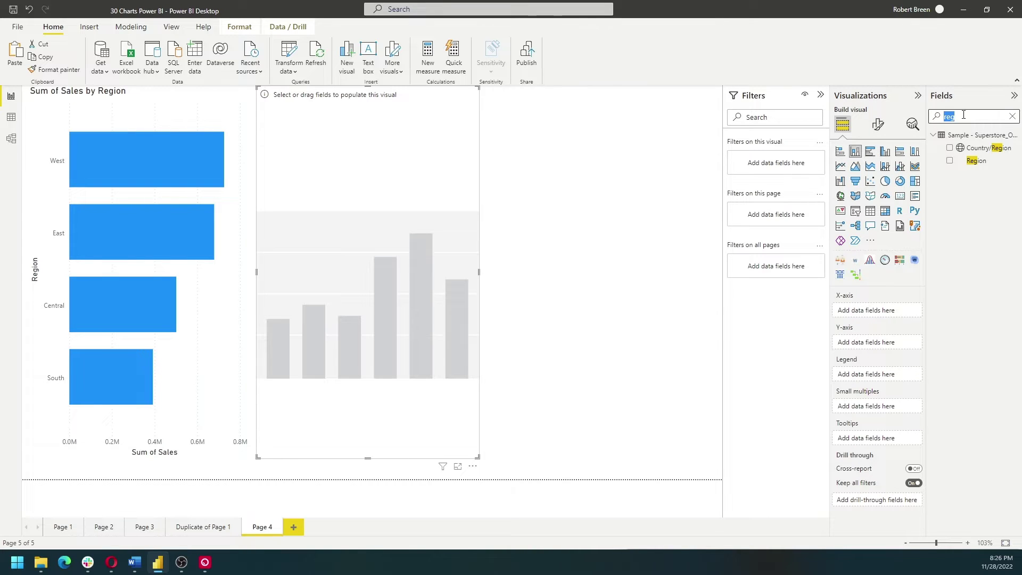
text(sales)
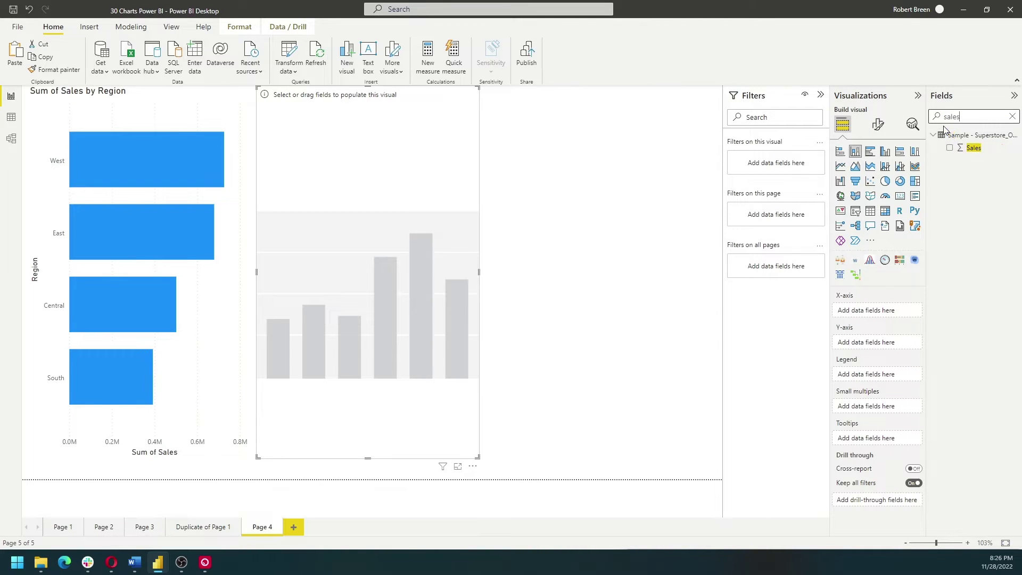
click(949, 148)
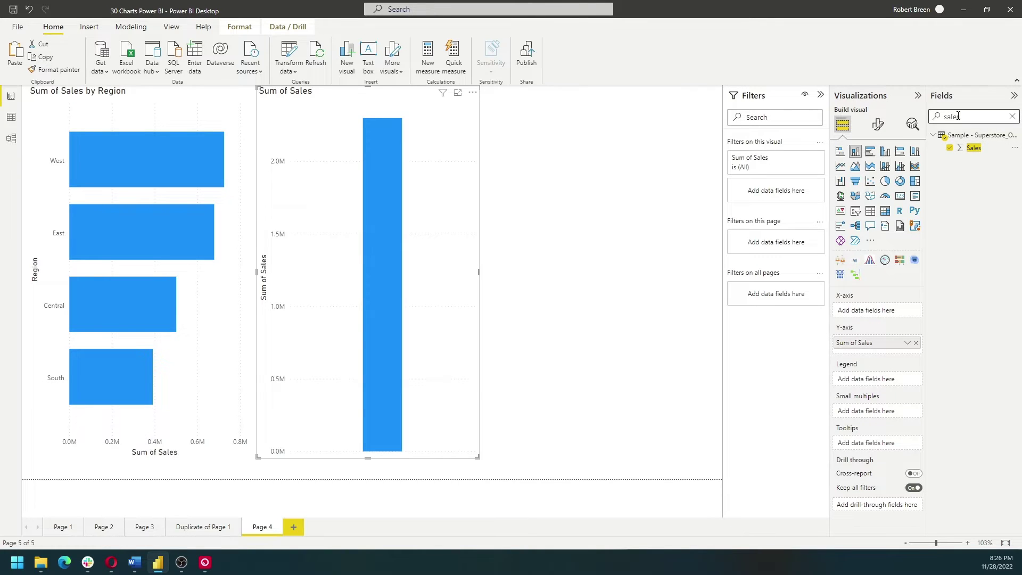
text(reg)
drag(976, 160, 884, 312)
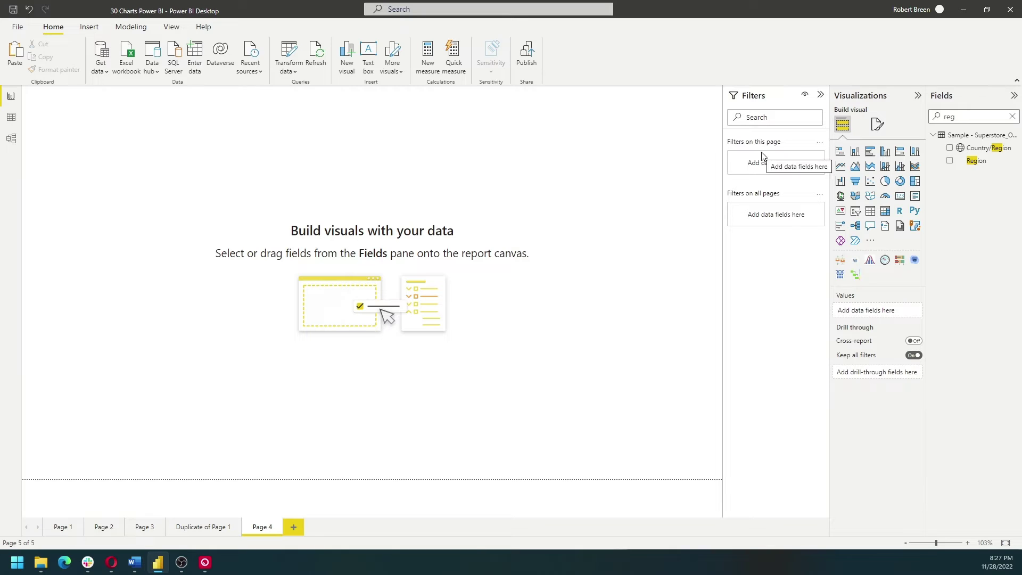
Add a stacked bar chart to the empty page with Sales on the X-axis and Region on the Y-axis.
click(839, 152)
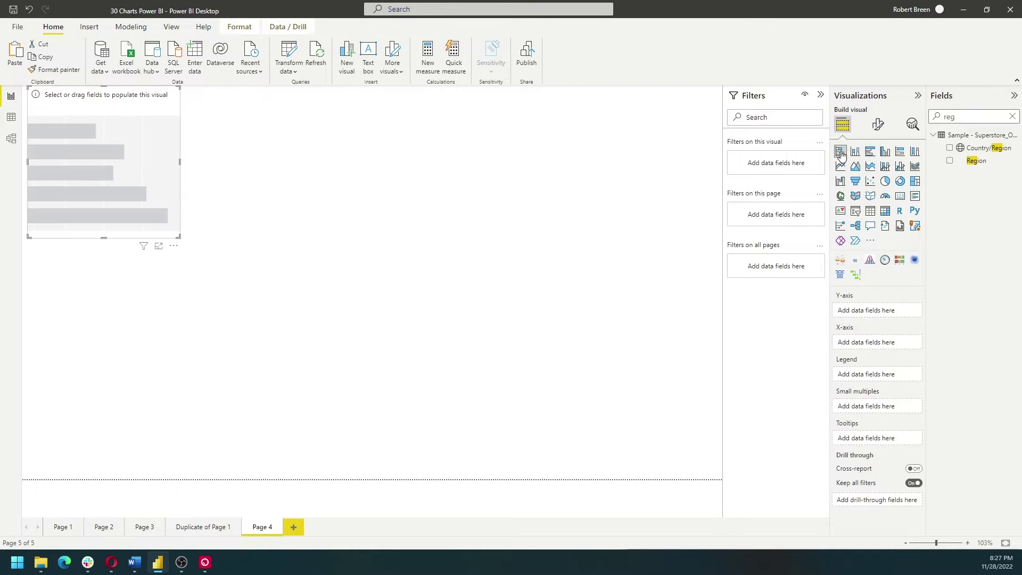
text(sa)
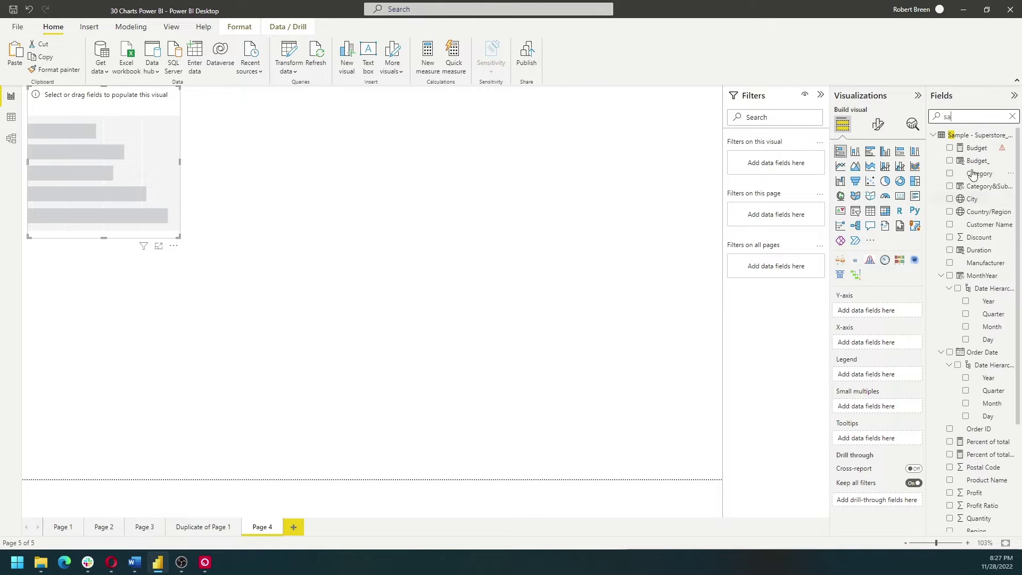
text(les)
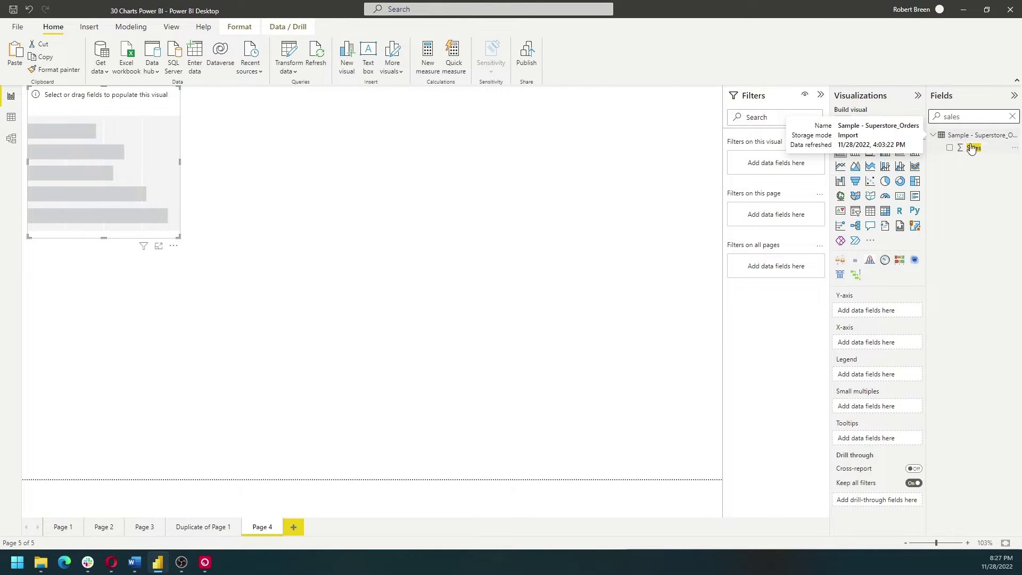
drag(973, 148, 872, 343)
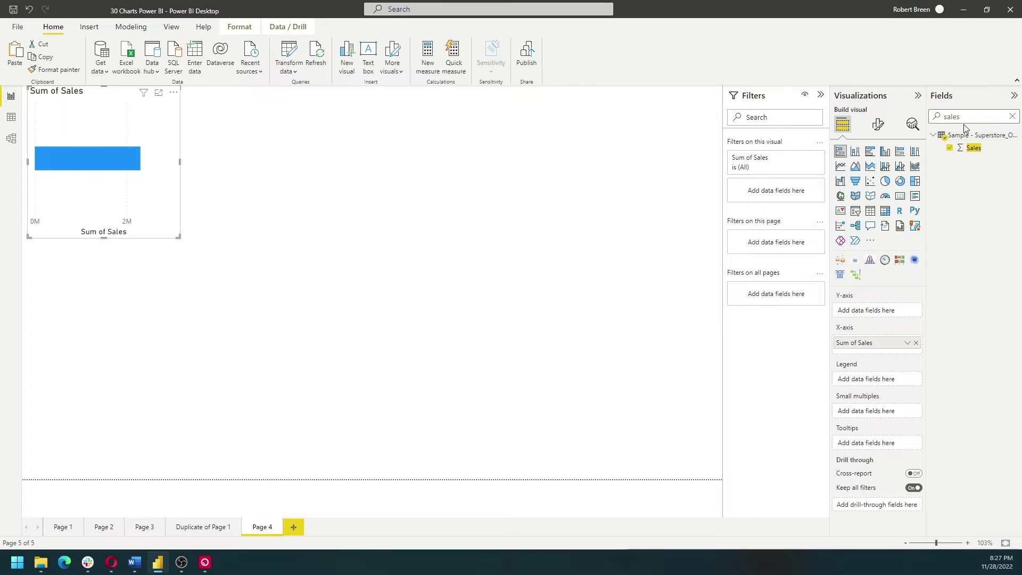
text(reg)
drag(982, 161, 887, 313)
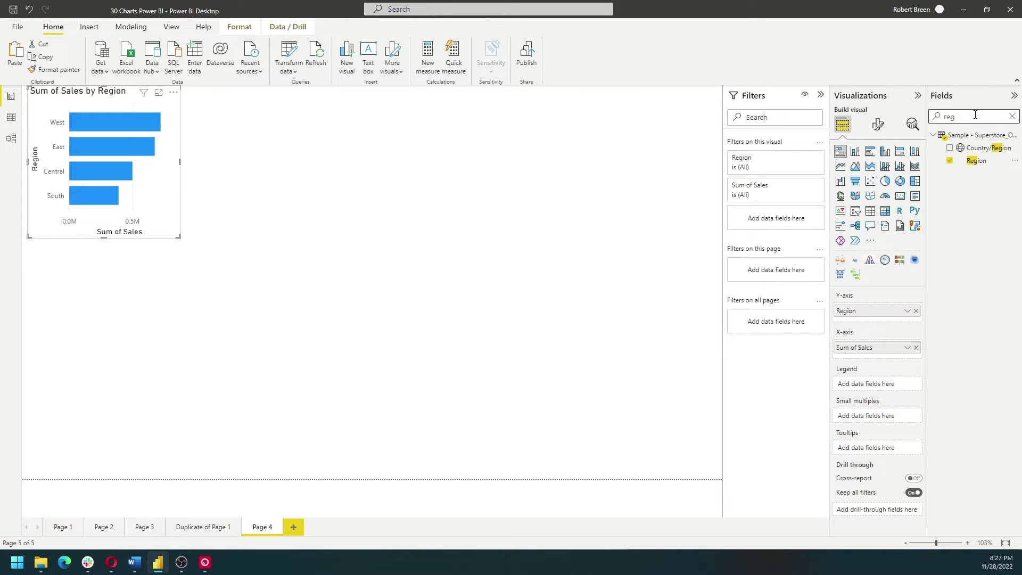
Split the bar chart's bars by Category using the legend and enlarge the chart to most of the page height.
text(cat)
drag(981, 153, 878, 382)
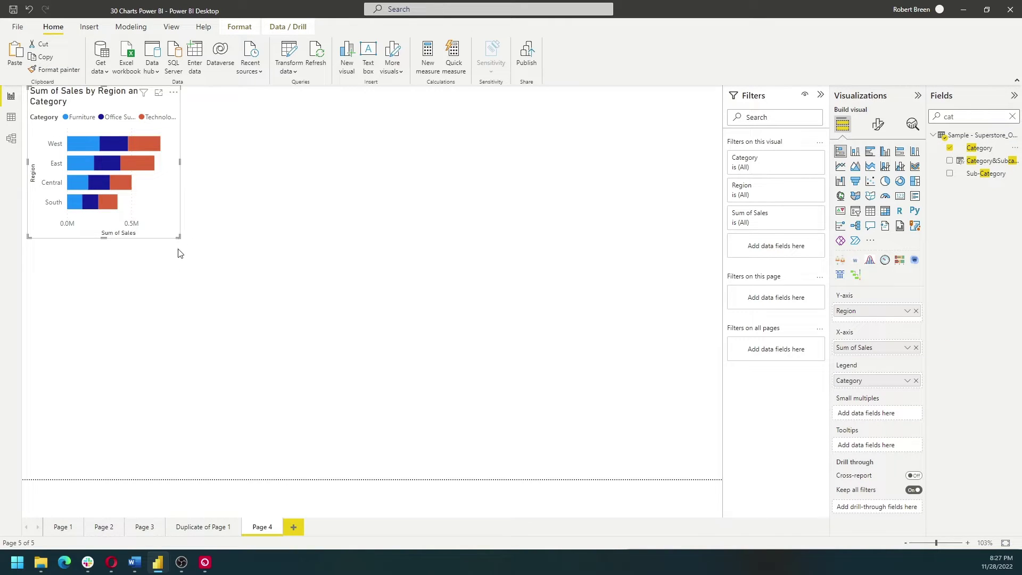
drag(178, 237, 234, 443)
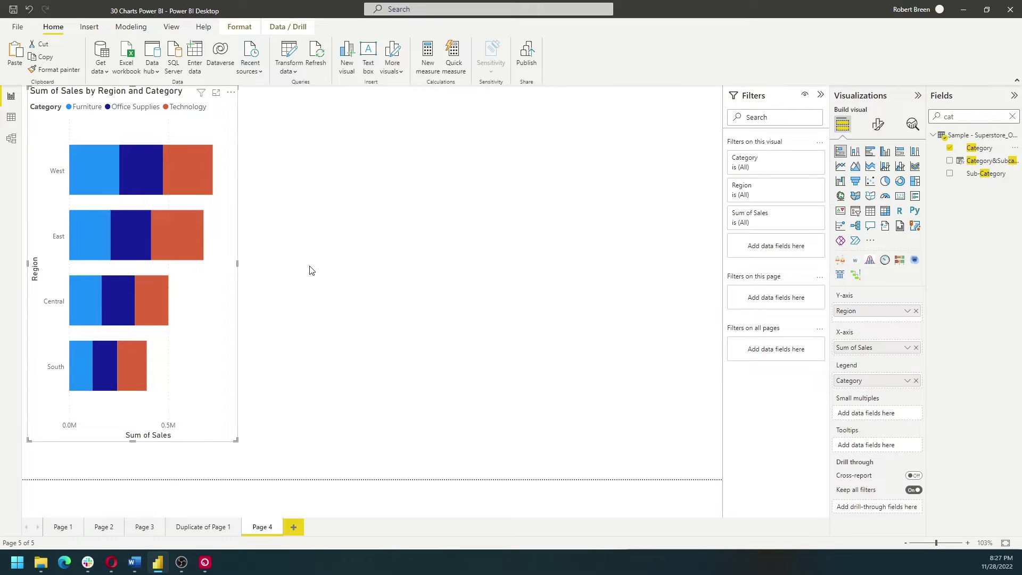
Add a stacked column chart next to the Category-split bar chart, with Sales on the Y-axis and Region on the X-axis.
click(261, 111)
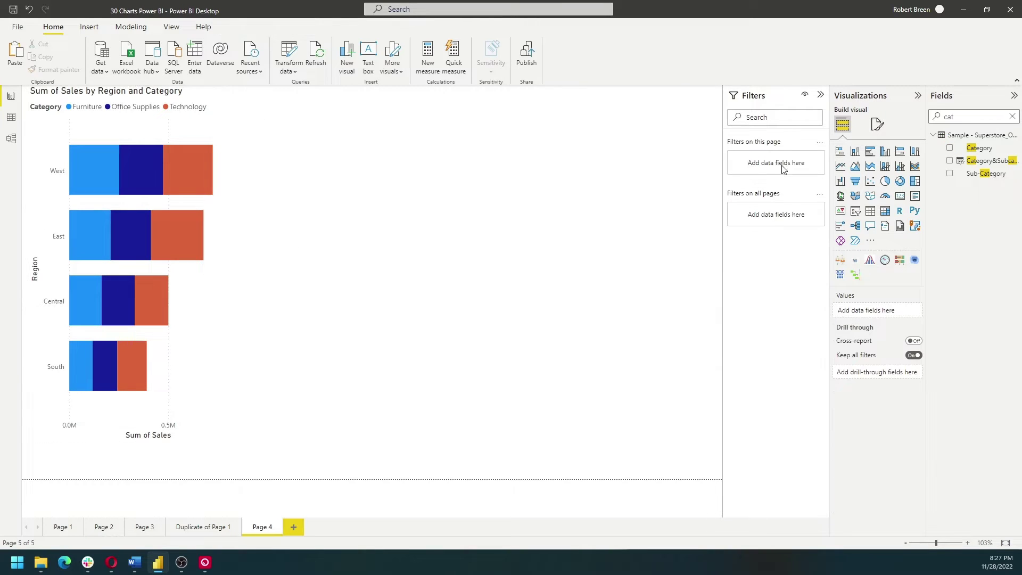
click(855, 152)
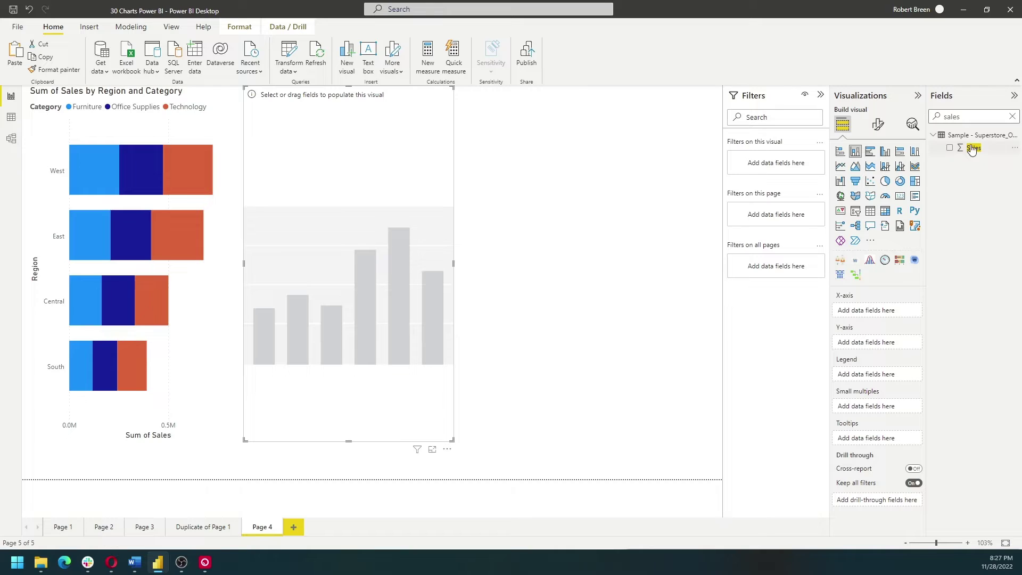
drag(971, 150, 880, 342)
double_click(959, 116)
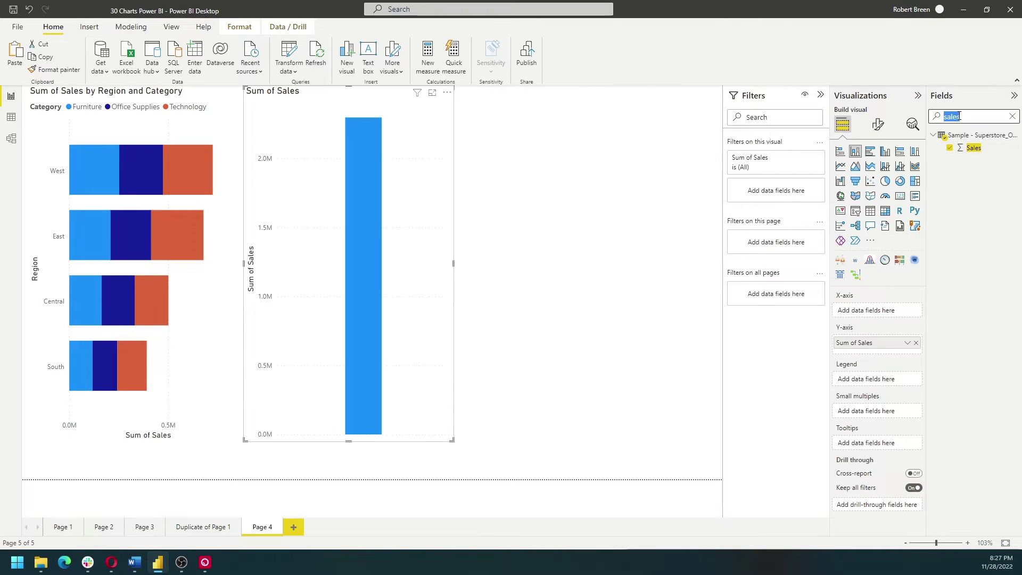
text(reg)
drag(981, 165, 867, 311)
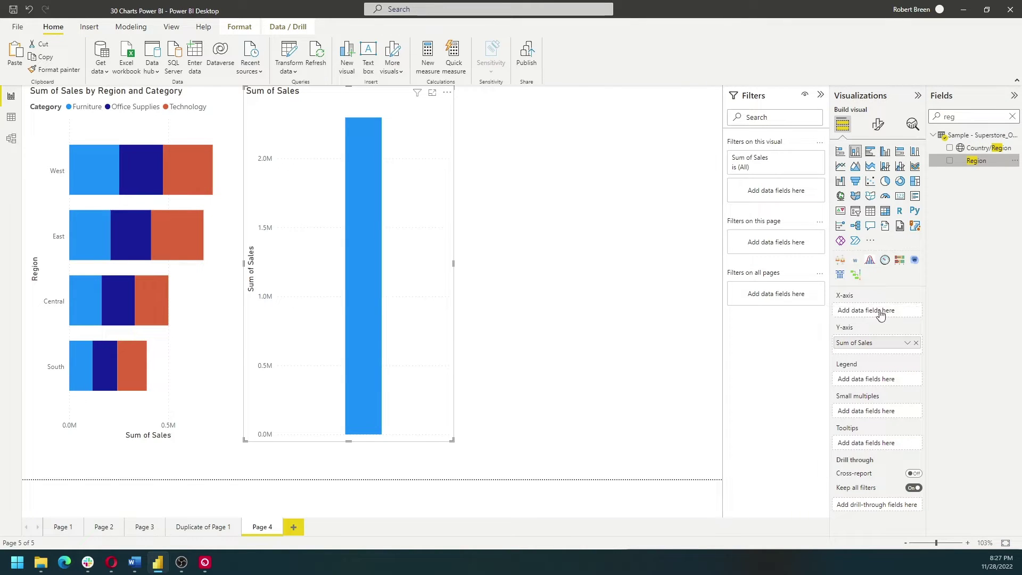
Set Category as the legend of the stacked column chart.
double_click(973, 115)
text(cat)
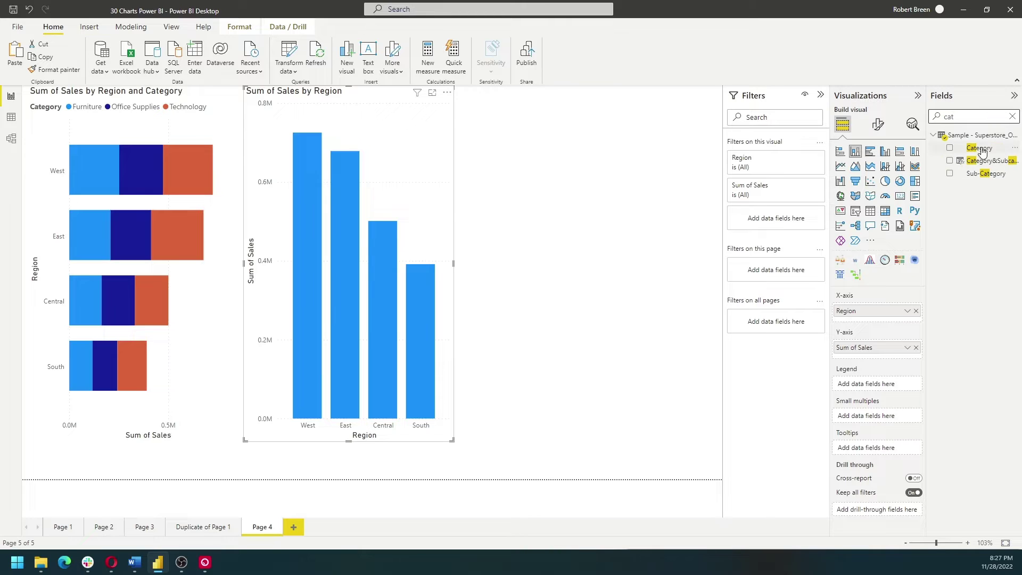
drag(982, 150, 889, 392)
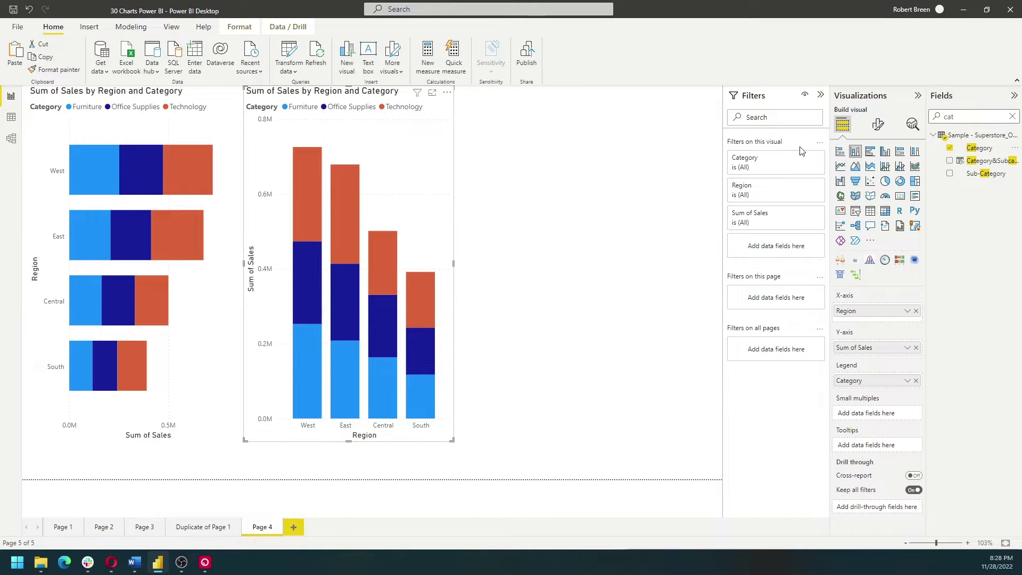
Convert the column chart to a 100% stacked column chart and the bar chart to a 100% stacked bar chart.
click(915, 152)
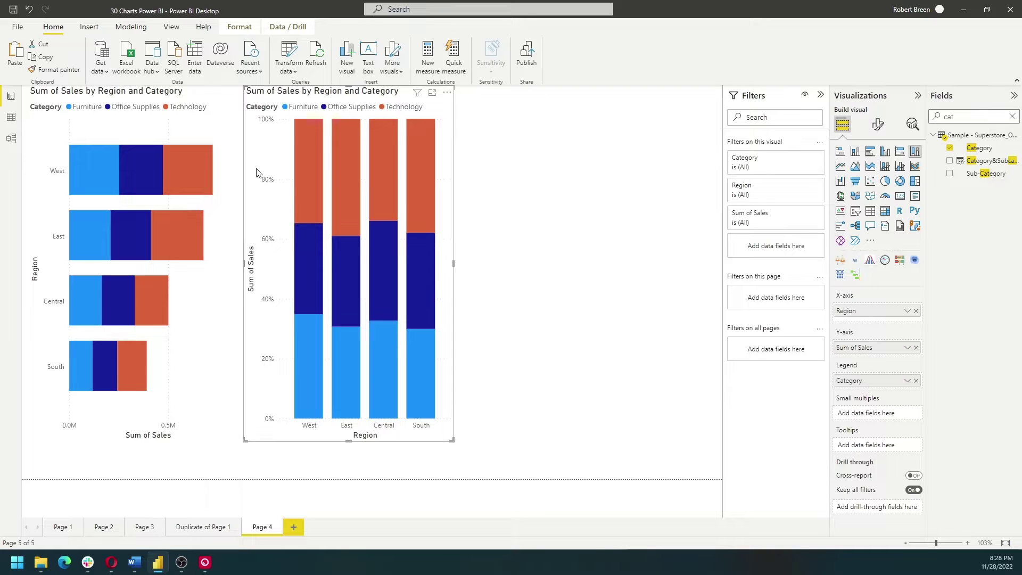
click(213, 266)
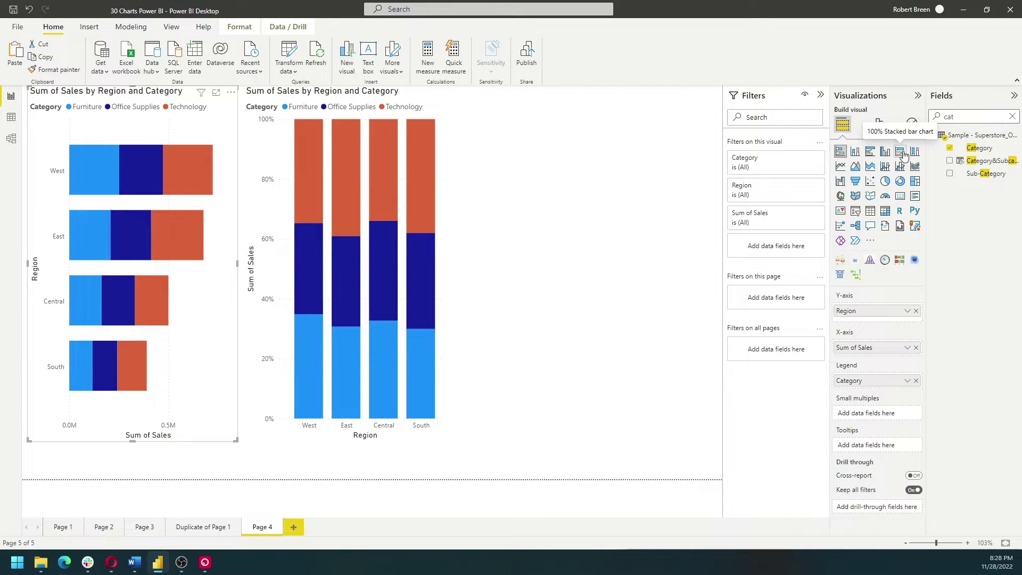
click(899, 152)
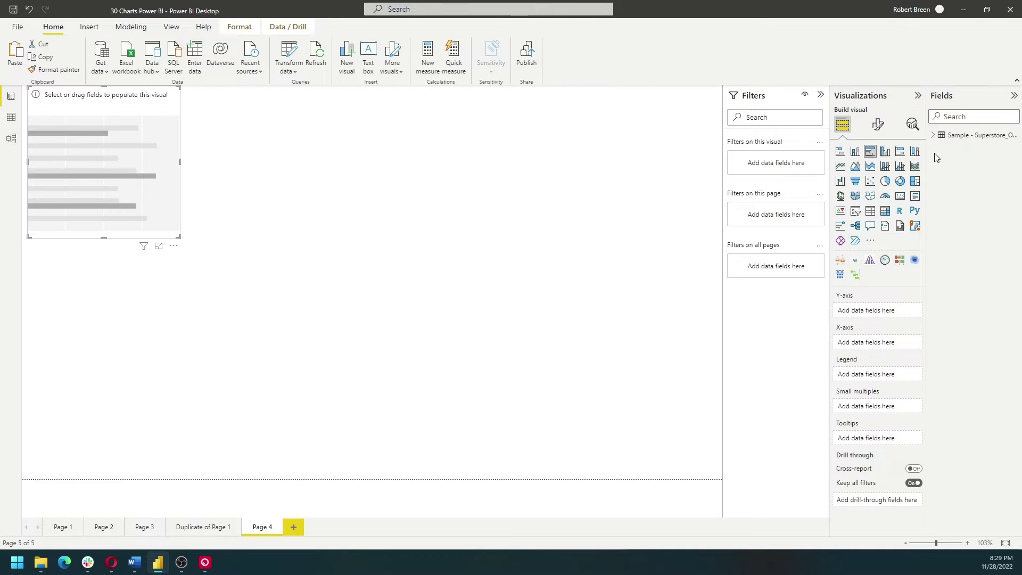
Put Sales on the X-axis of the empty clustered bar chart.
click(959, 117)
text(sales)
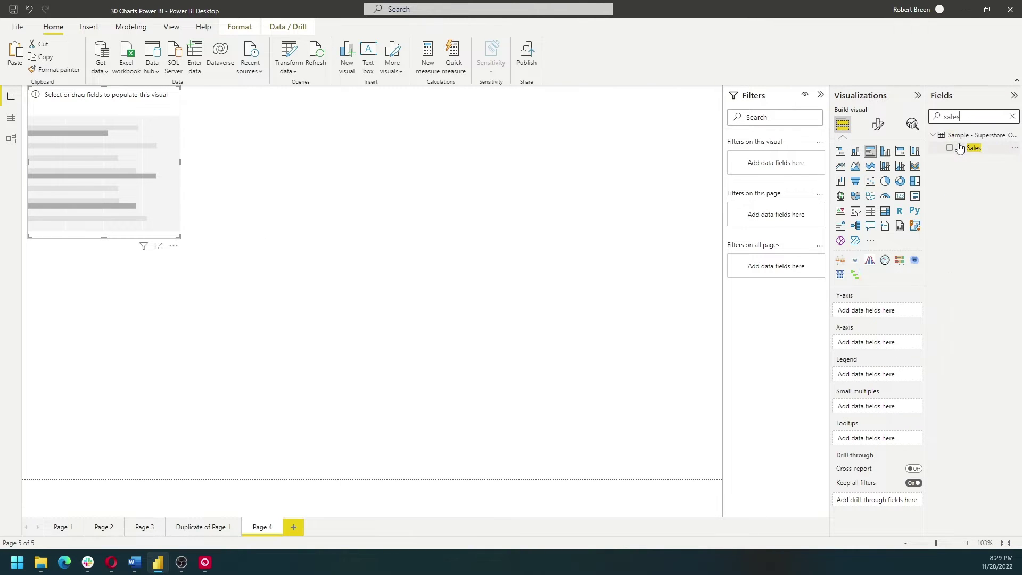
drag(959, 149, 871, 352)
Put Region on the clustered bar chart's Y-axis and add Category beneath it as a second level.
double_click(969, 116)
text(reg)
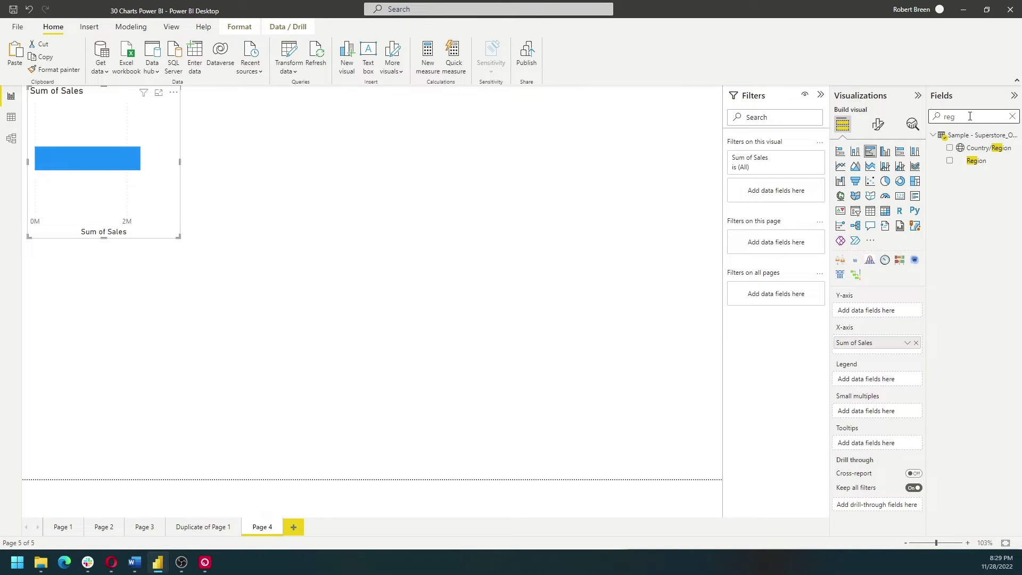
drag(976, 161, 878, 311)
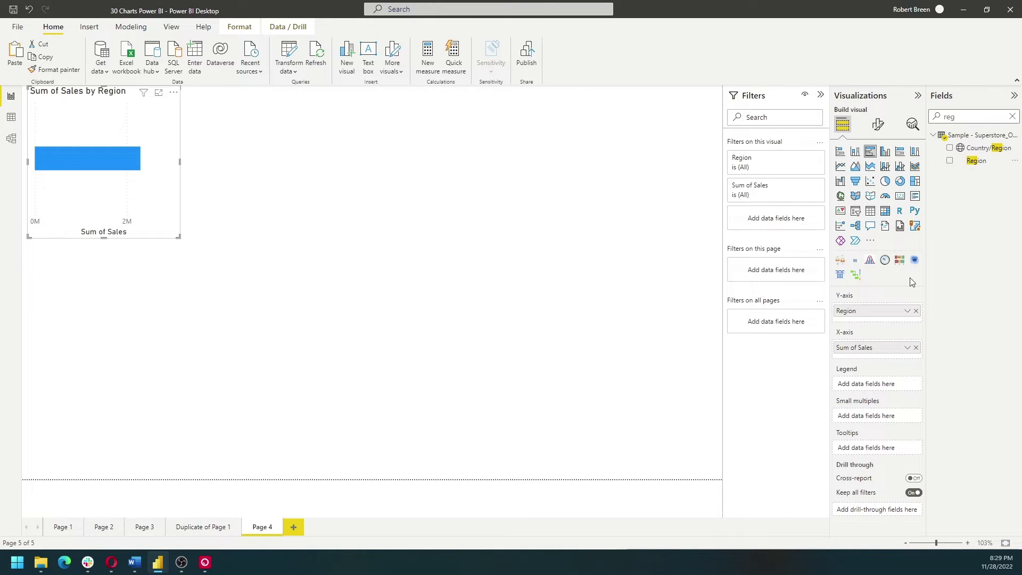
text(cat)
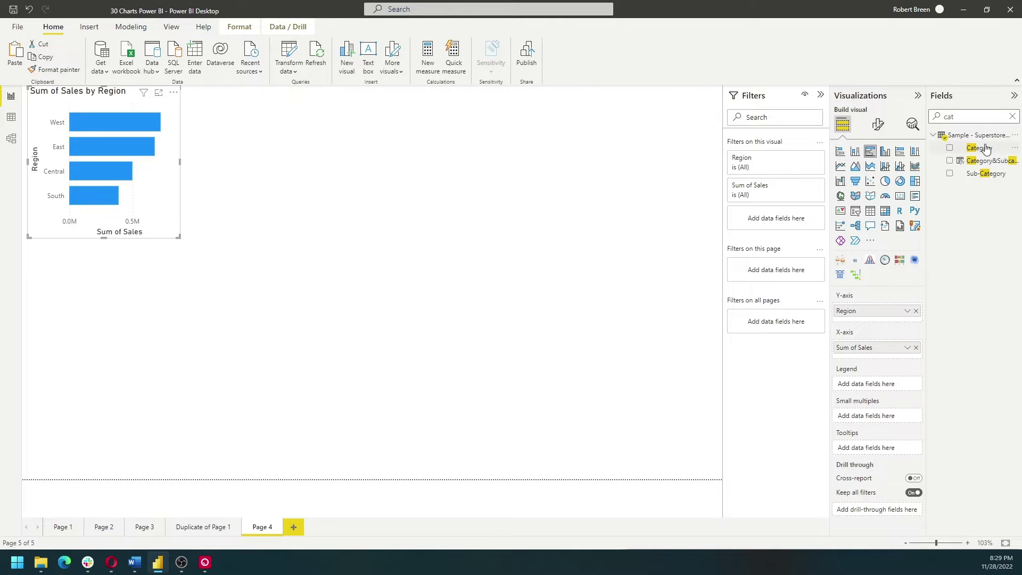
drag(979, 149, 885, 319)
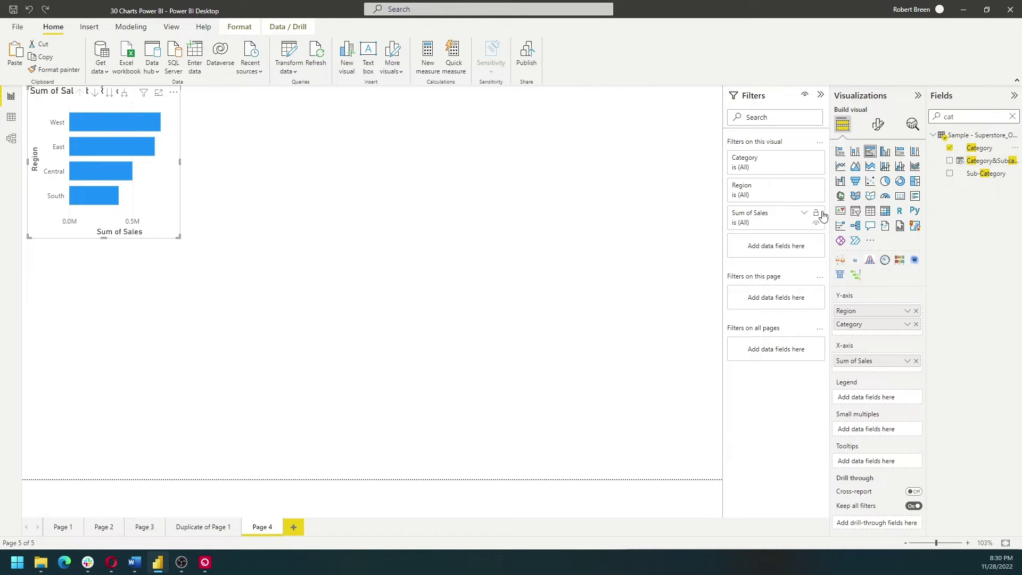
Set Region as the clustered bar chart's legend as well and enlarge the chart.
double_click(978, 120)
text(reg)
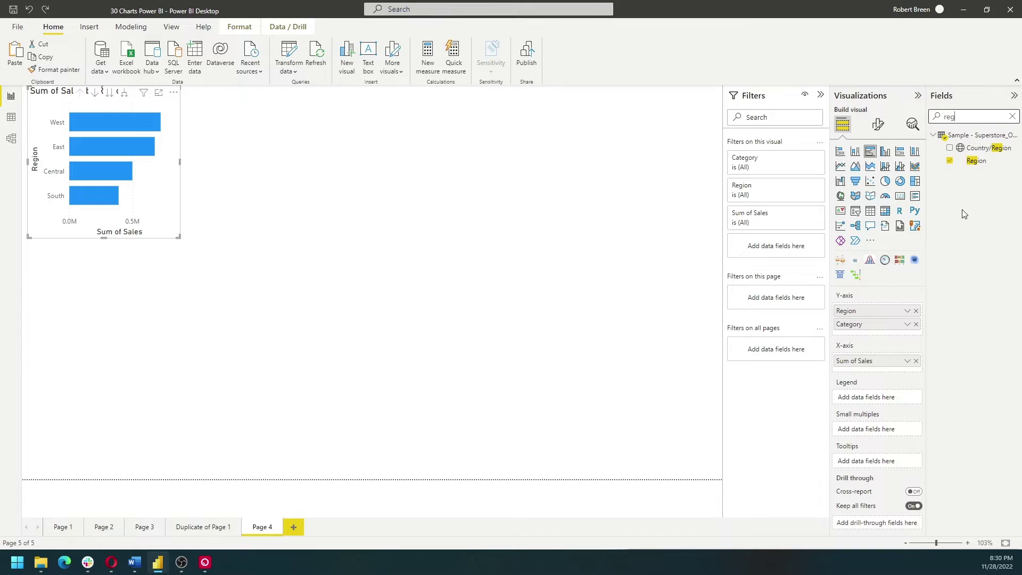
drag(976, 161, 886, 397)
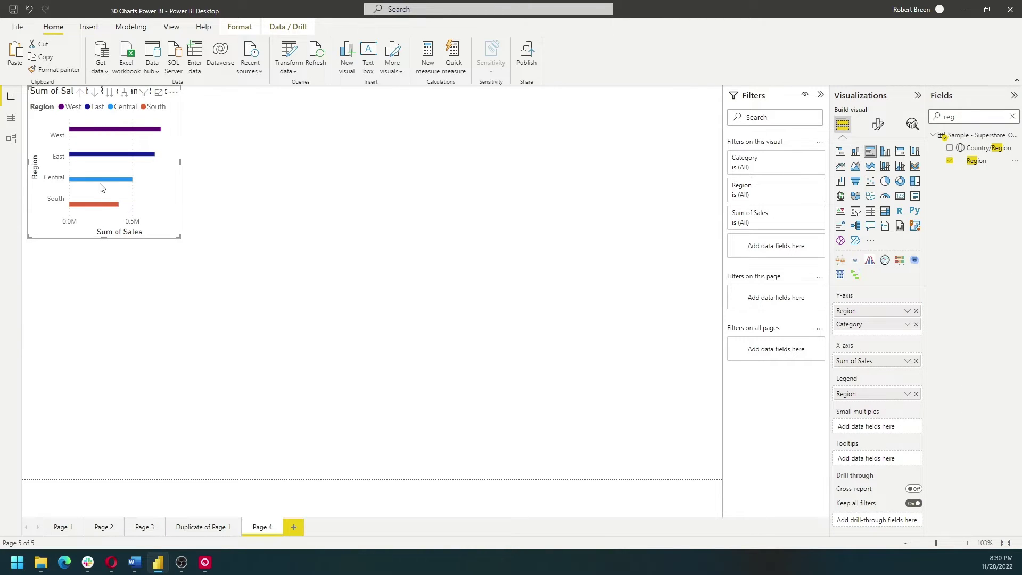
drag(179, 236, 274, 378)
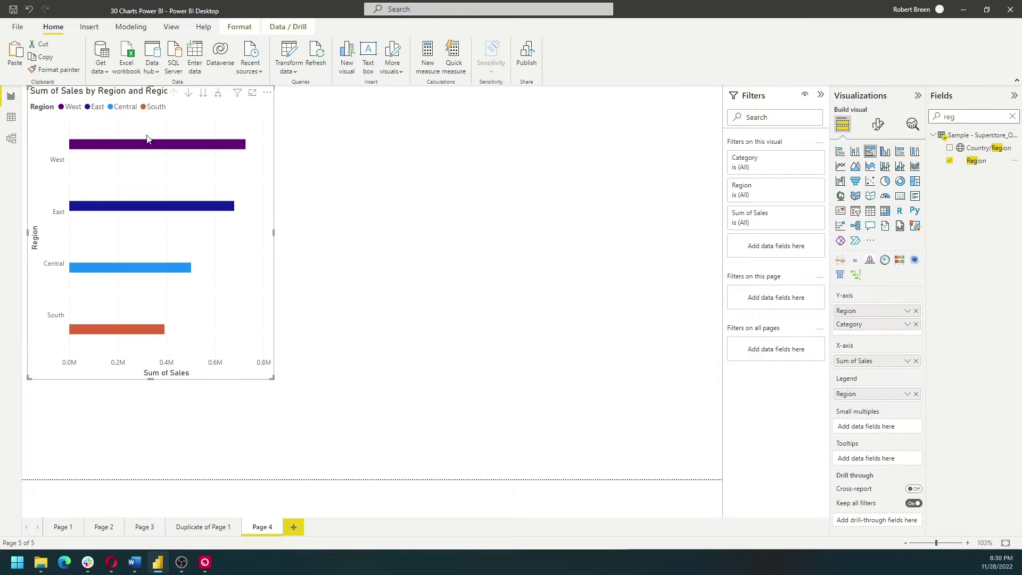
Switch the clustered bar chart to the next level of its Region and Category hierarchy.
click(204, 94)
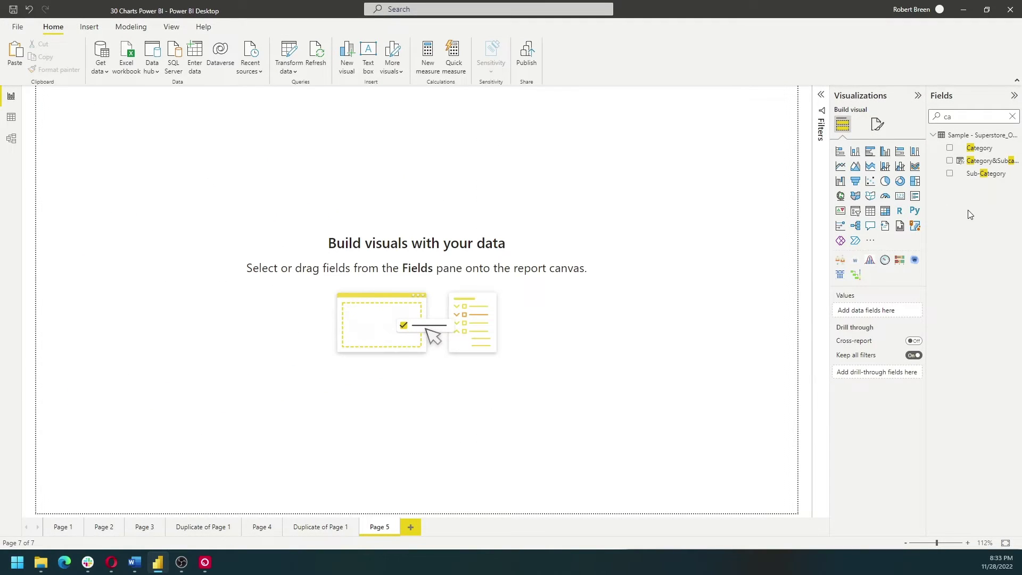
Add an enlarged line chart on Page 5 with Order Date on its X-axis, keeping only the Year and Month levels.
click(841, 166)
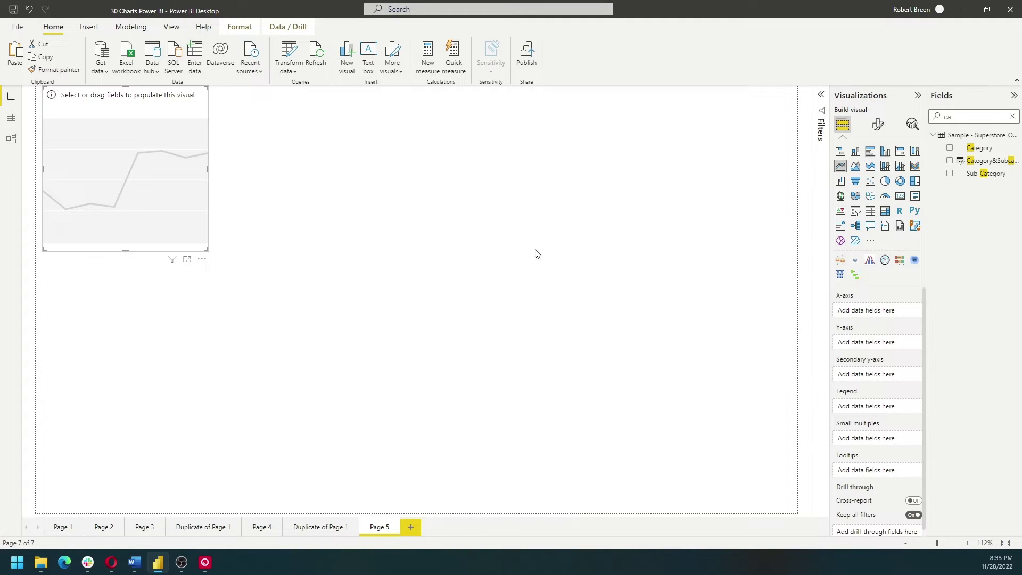
drag(211, 252, 573, 418)
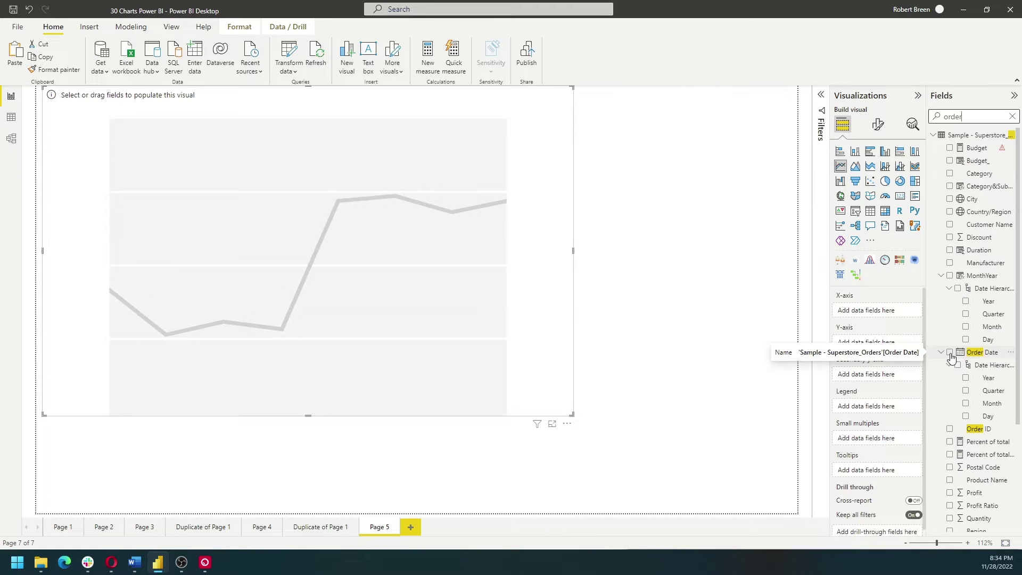
click(949, 354)
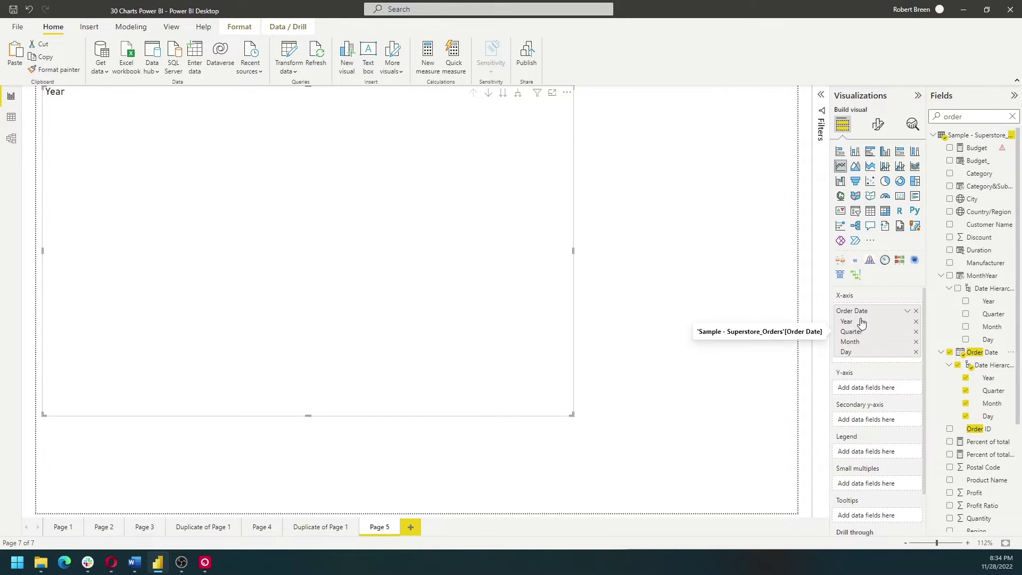
click(916, 332)
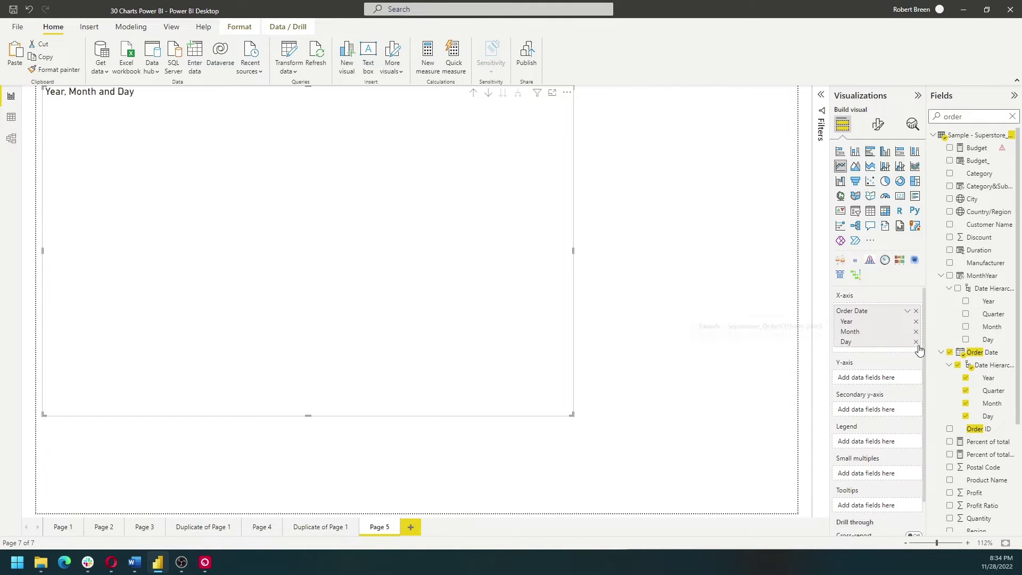
click(915, 341)
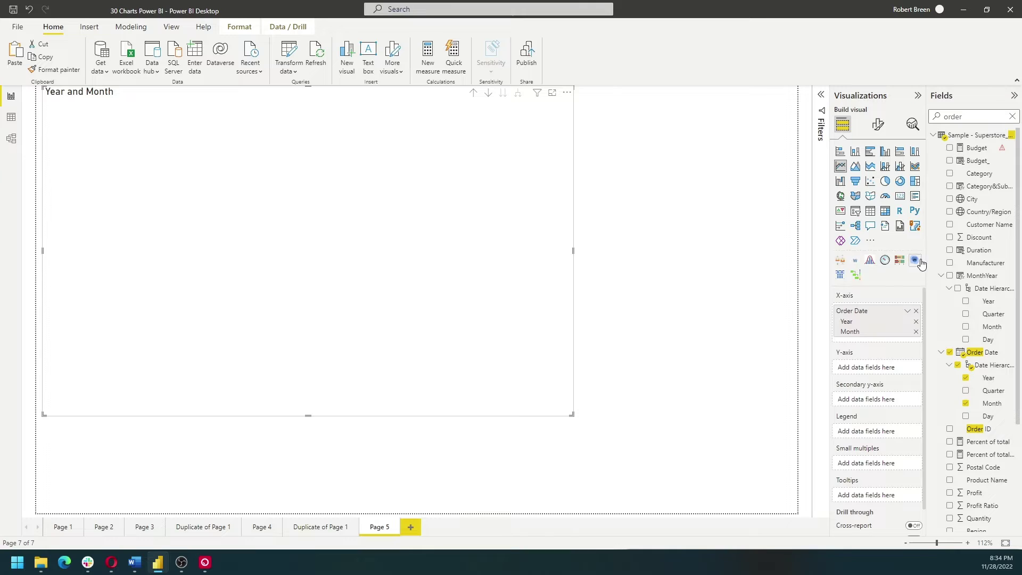
Find the Sales field and put it on the line chart's Y-axis.
double_click(954, 115)
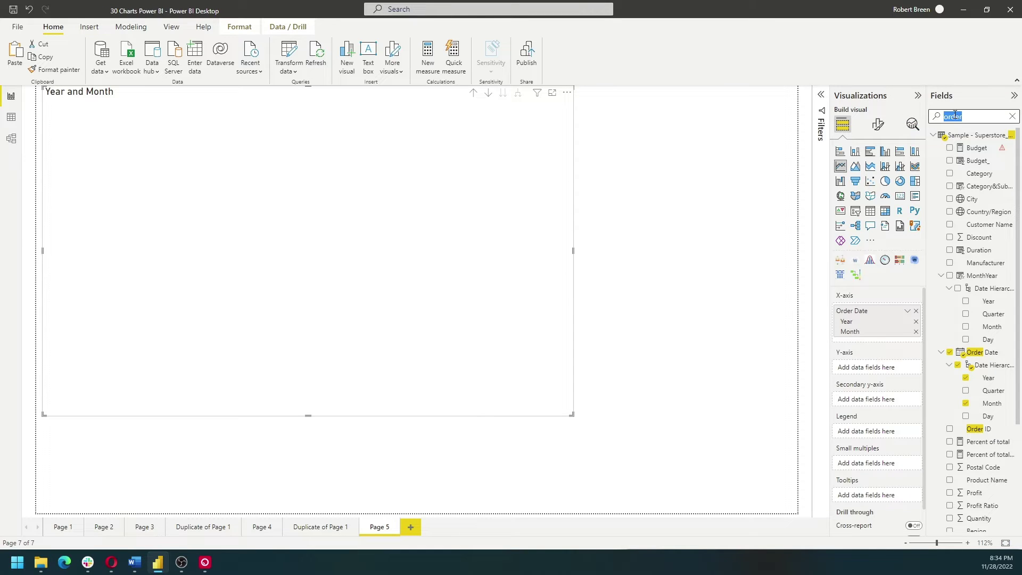
text(sale)
drag(973, 149, 862, 372)
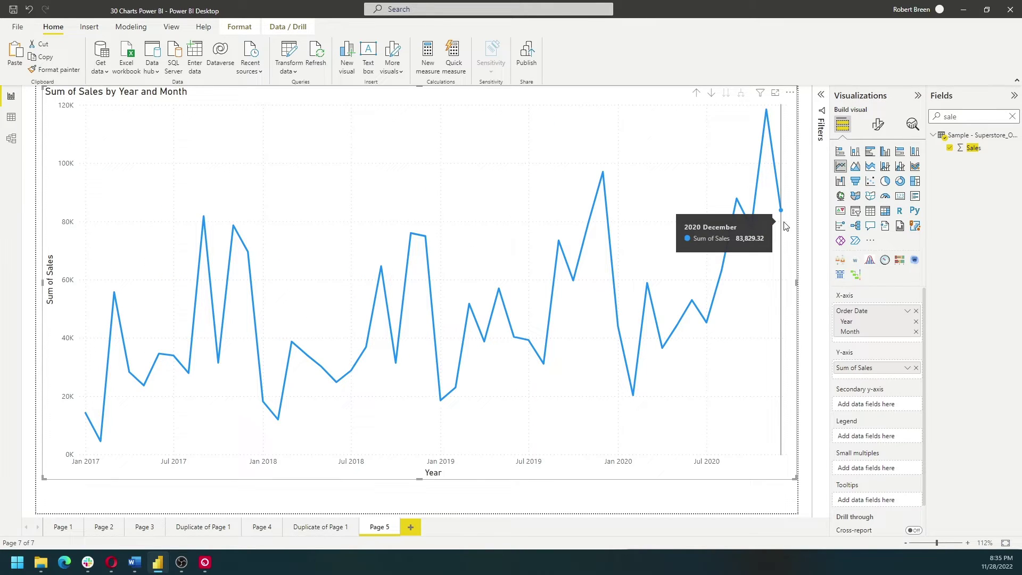
Drill the line chart up to years, then drill down into 2019 and return to the yearly level.
click(697, 94)
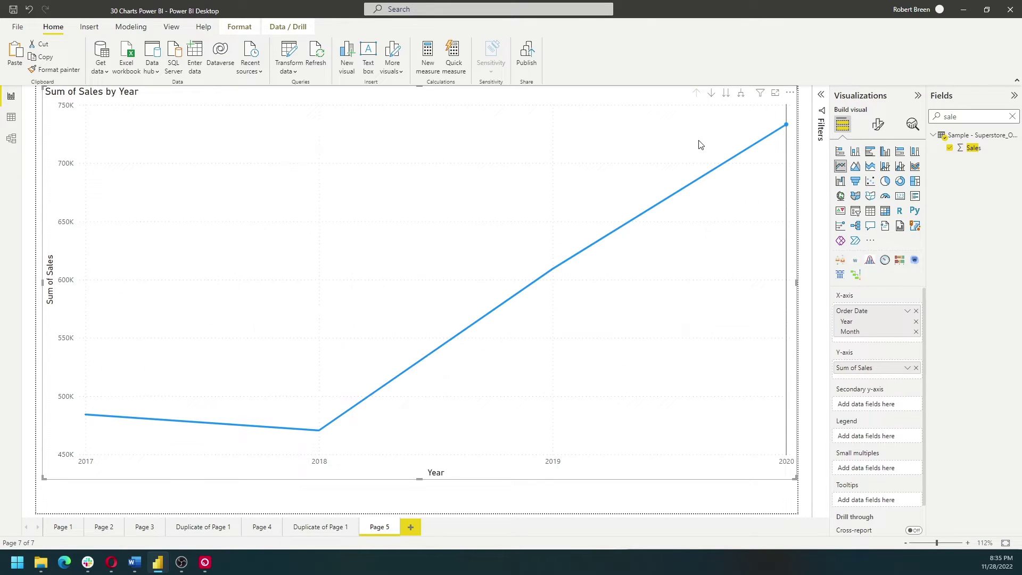
click(712, 95)
click(553, 271)
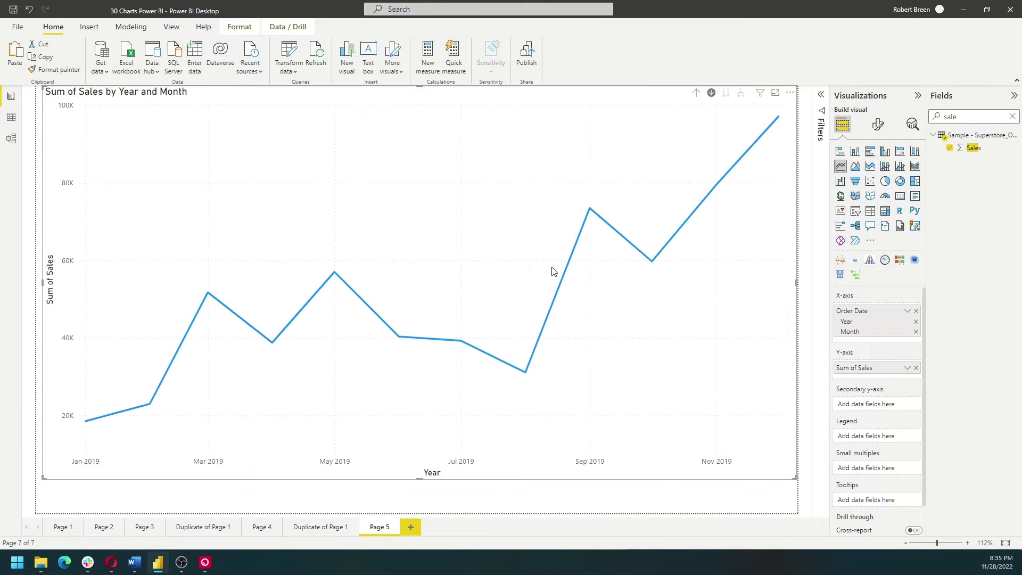
click(697, 95)
mouse_move(690, 192)
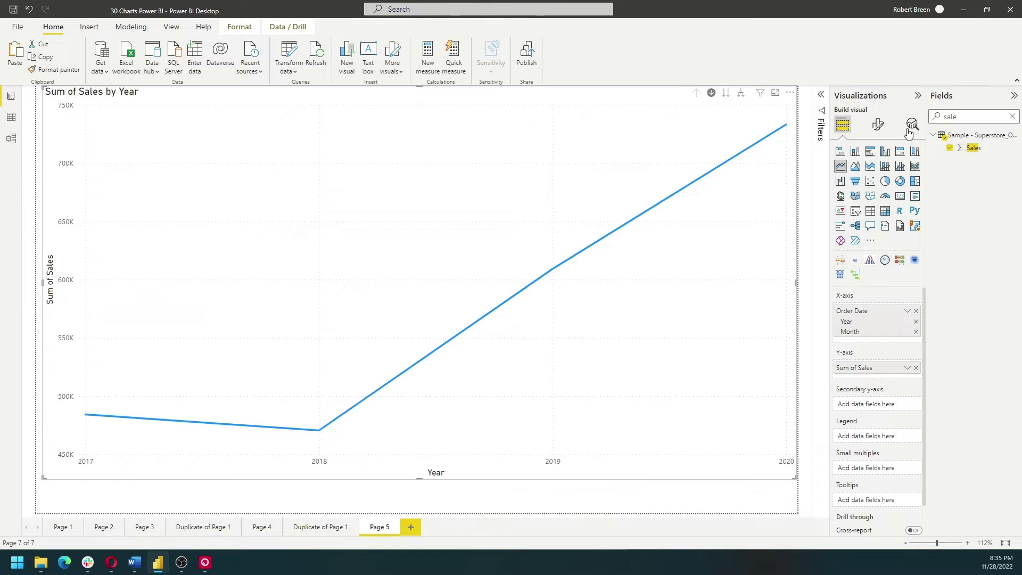
Set Region as the line chart's legend and switch the chart to the next level of the date hierarchy.
text(reg)
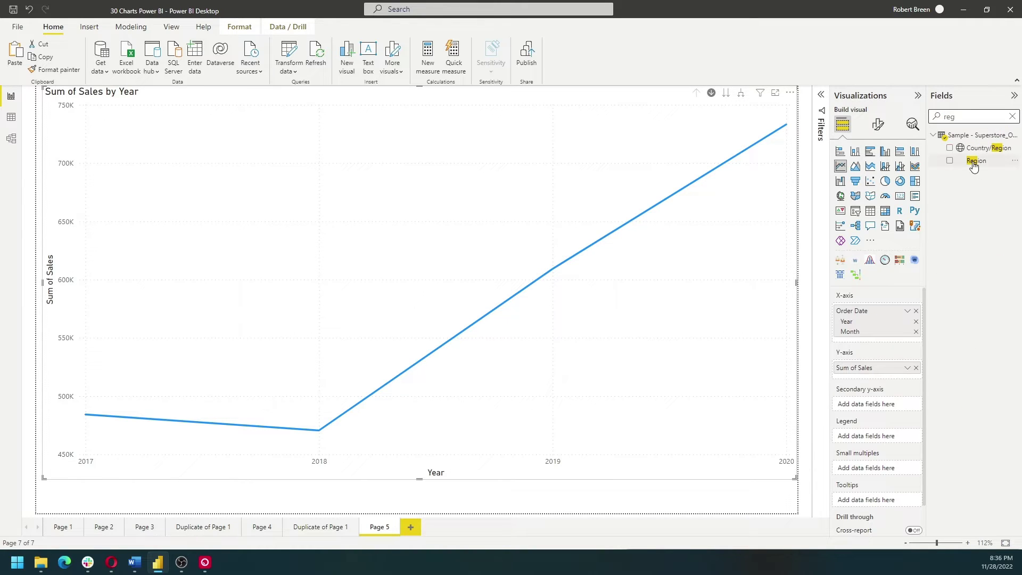
drag(974, 167, 881, 435)
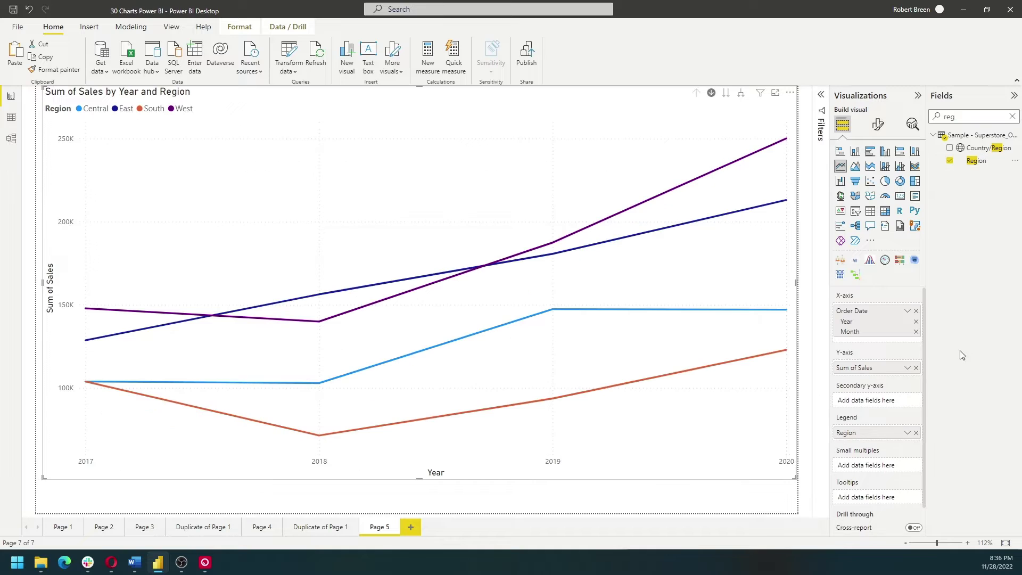
mouse_move(681, 272)
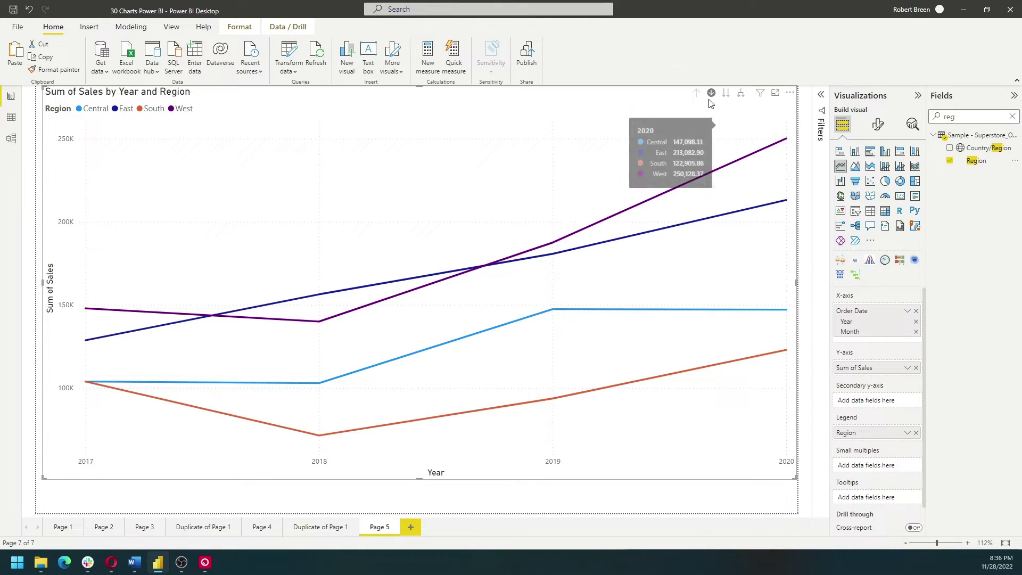
click(726, 97)
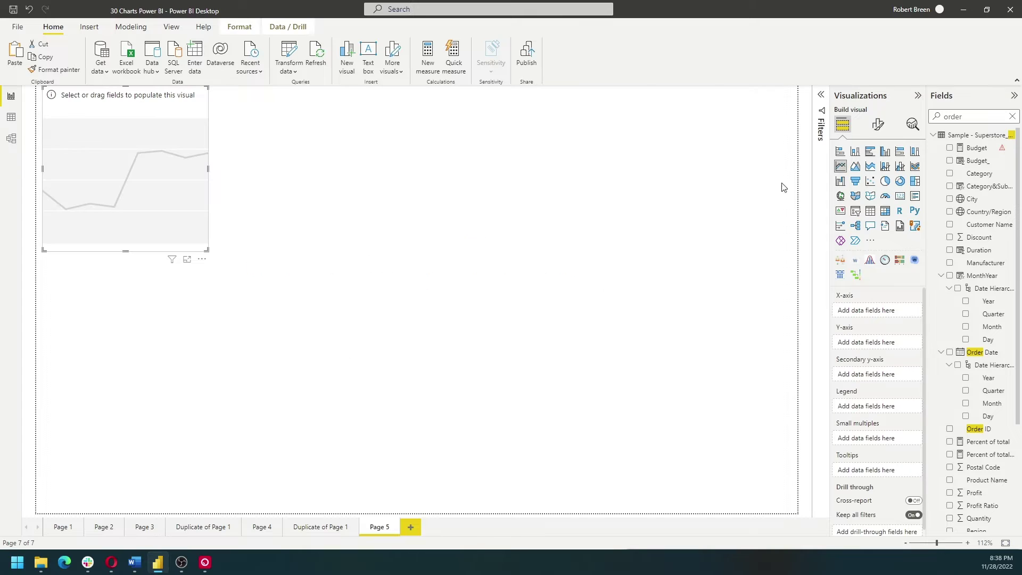
Put Sales on the Y-axis of the empty line chart.
double_click(957, 117)
text(sales)
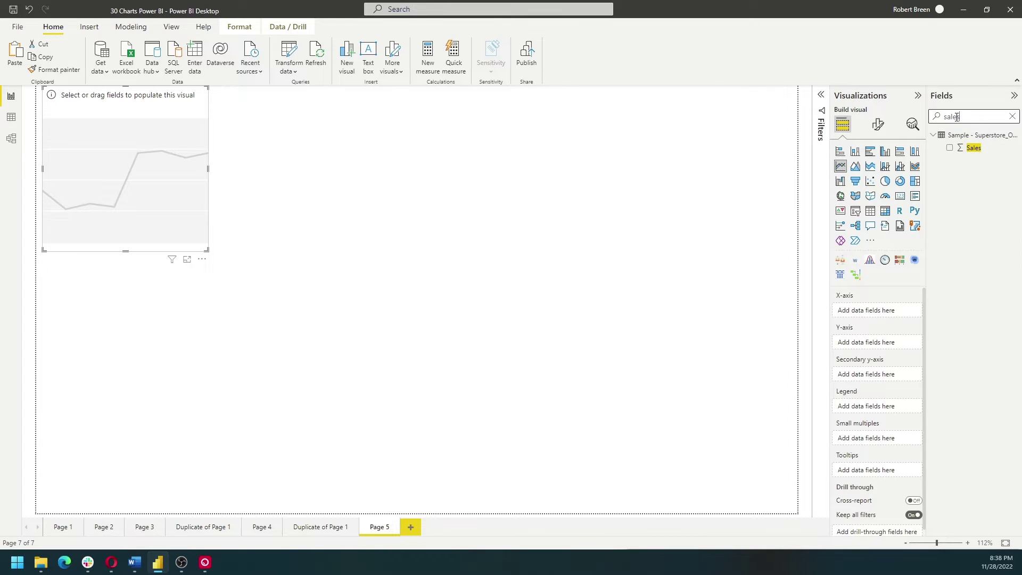
drag(973, 148, 884, 346)
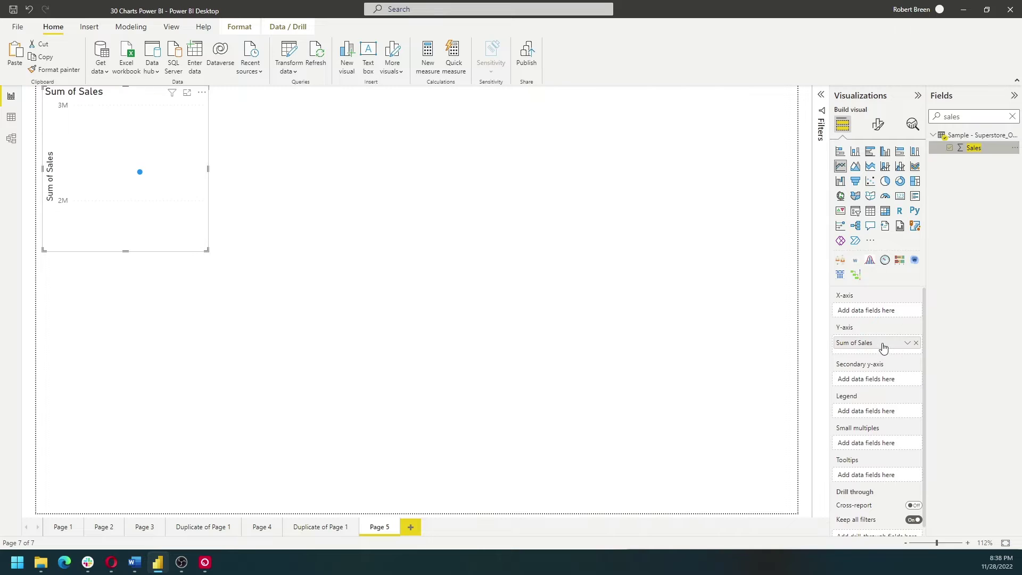
Put Order Date on the line chart's X-axis and reduce its date hierarchy to Year and Month.
double_click(966, 113)
text(order)
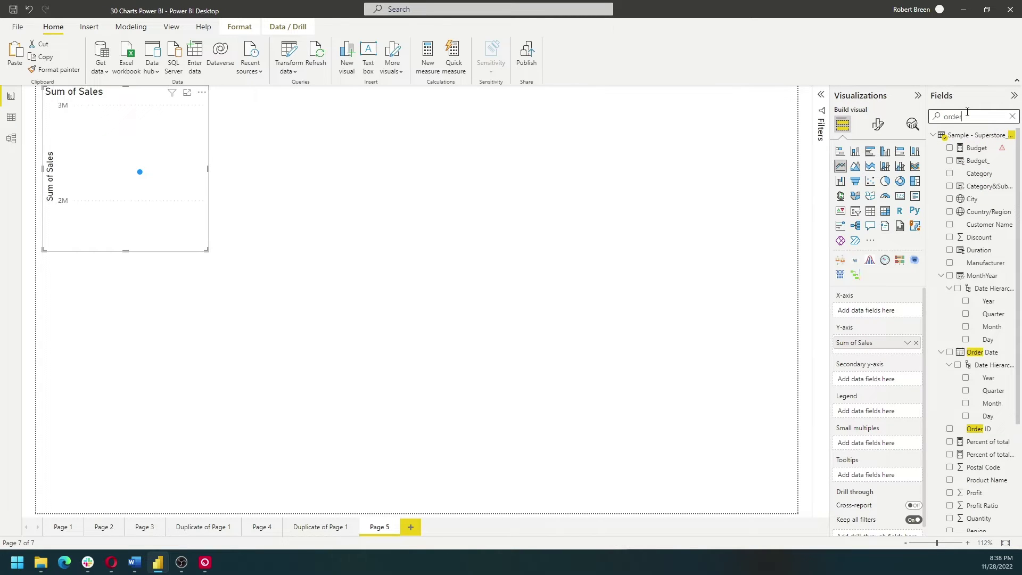
drag(982, 352, 881, 314)
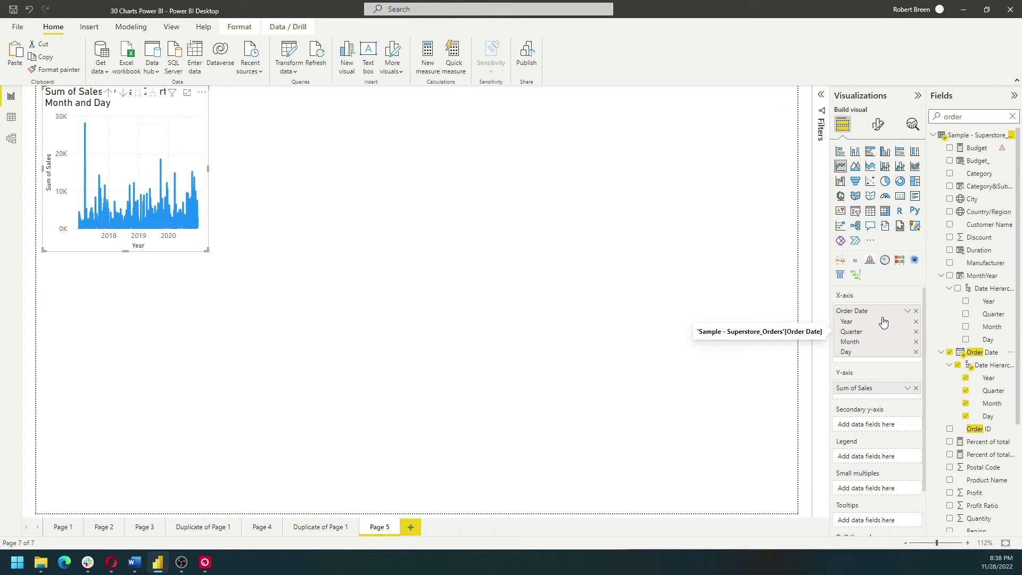
click(916, 332)
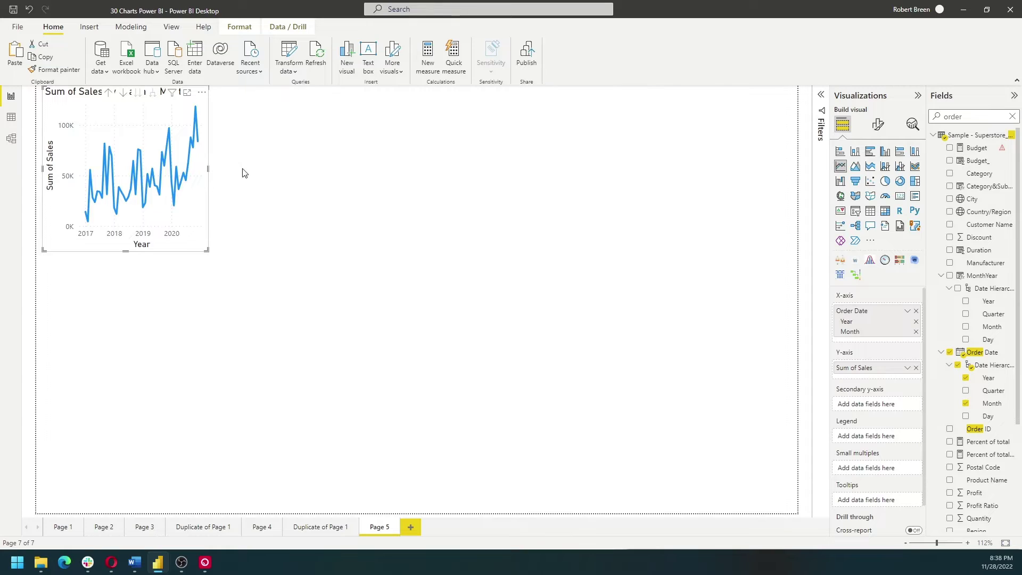
Widen the line chart across most of the page and switch it to the Month level of the hierarchy.
drag(207, 169, 666, 200)
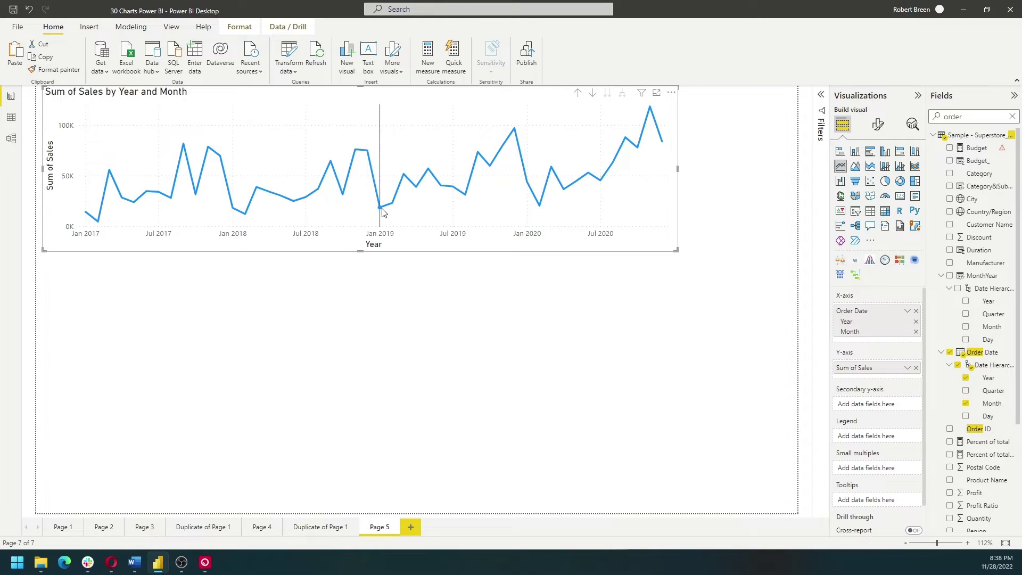
click(592, 93)
click(608, 93)
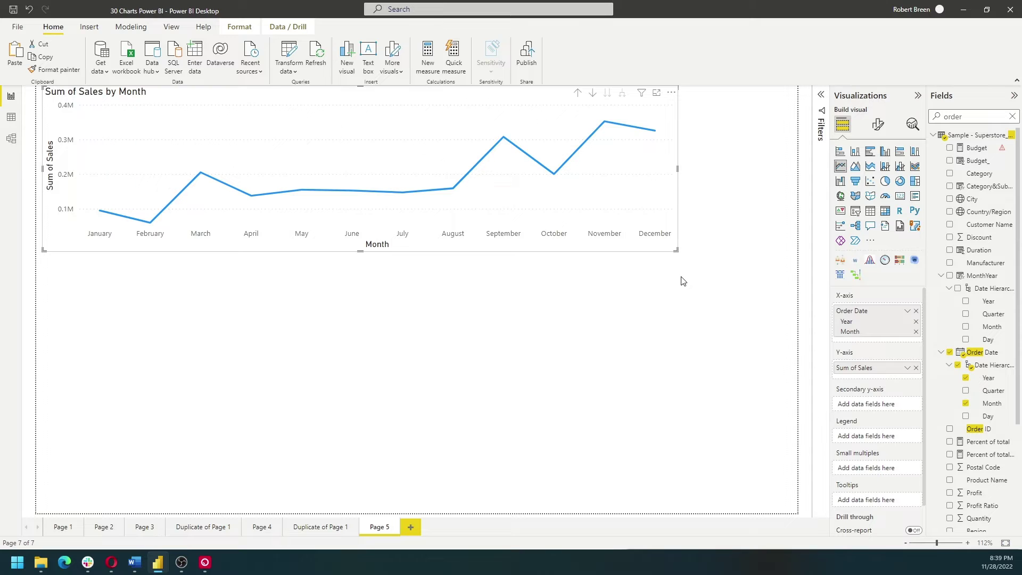
Examine the MonthYear column's startofmonth formula and its Order Date argument in the table data, and return to the report.
click(10, 117)
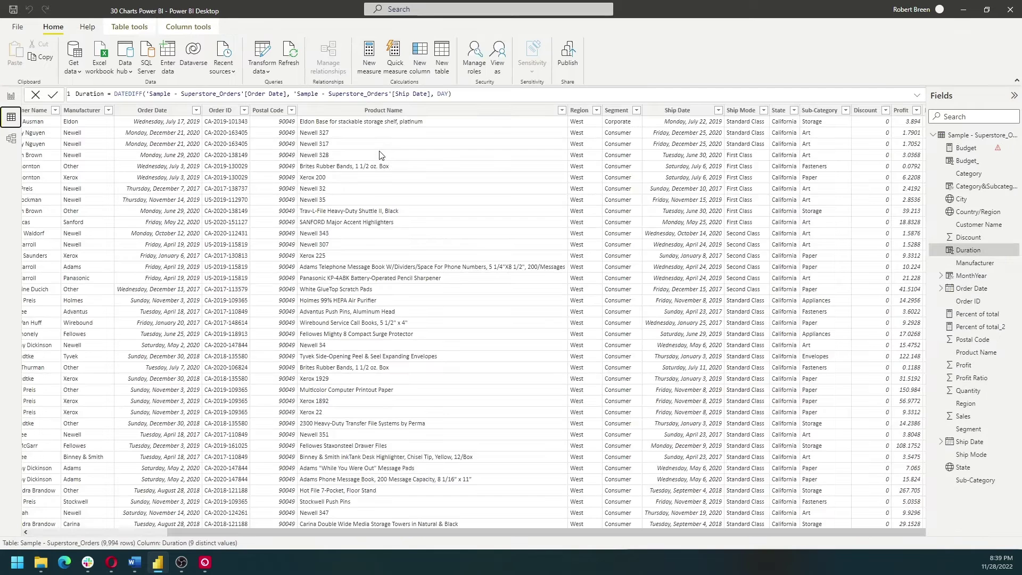
click(953, 116)
text(monthy)
click(971, 148)
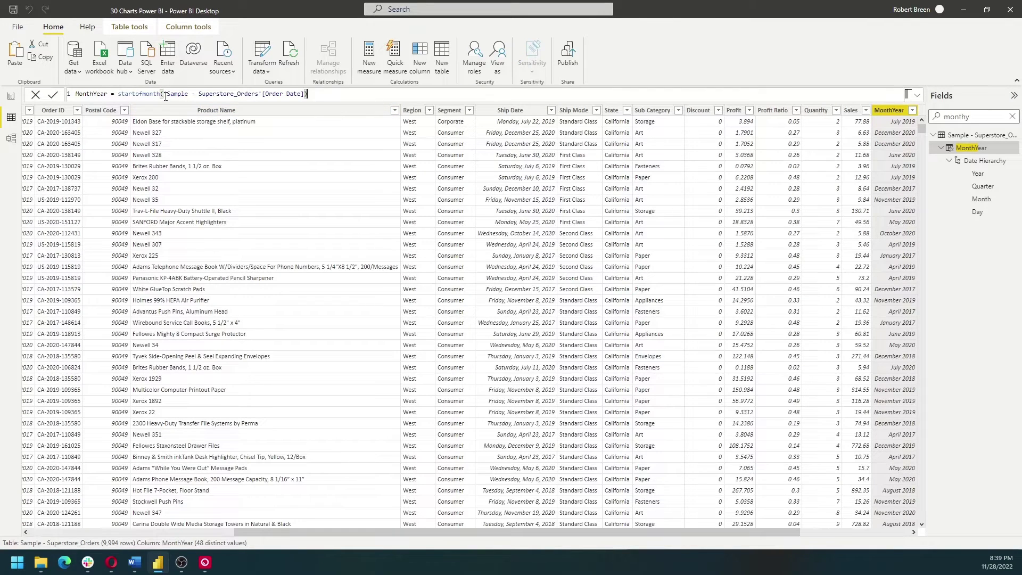
drag(163, 94, 308, 93)
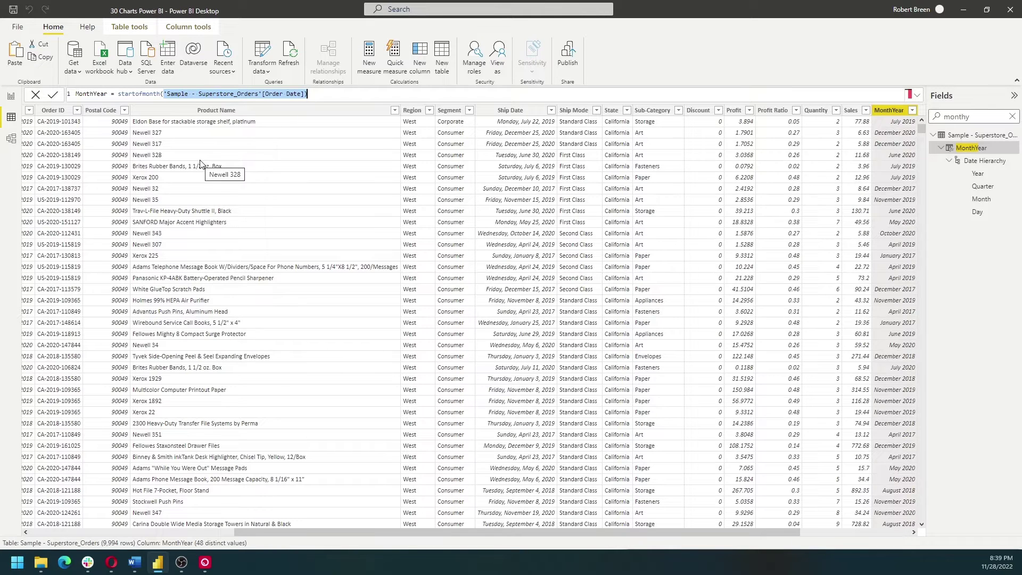
click(11, 96)
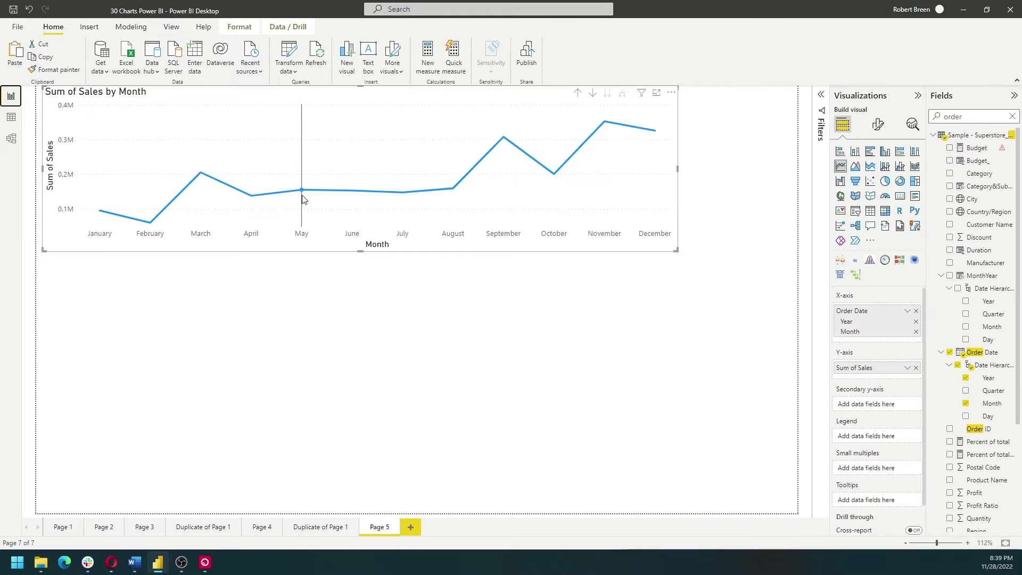
Replace Order Date with MonthYear on the line chart's X-axis.
double_click(961, 117)
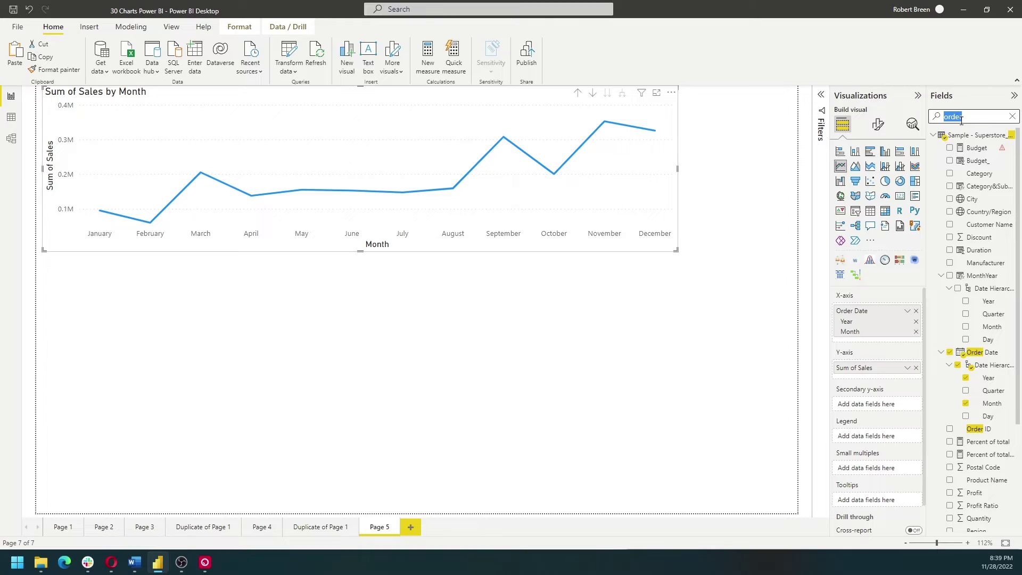
text(monthy)
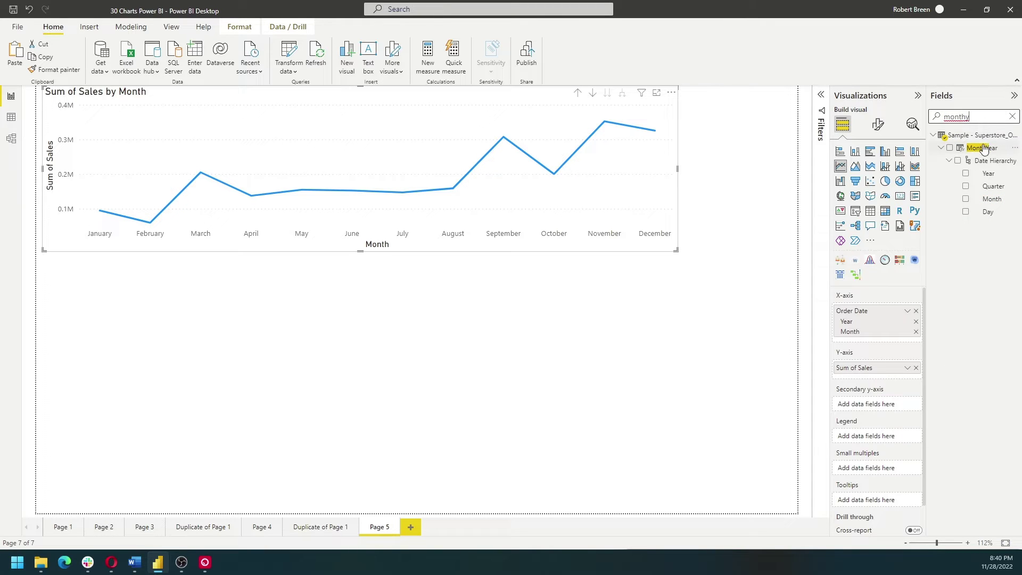
drag(982, 148, 887, 314)
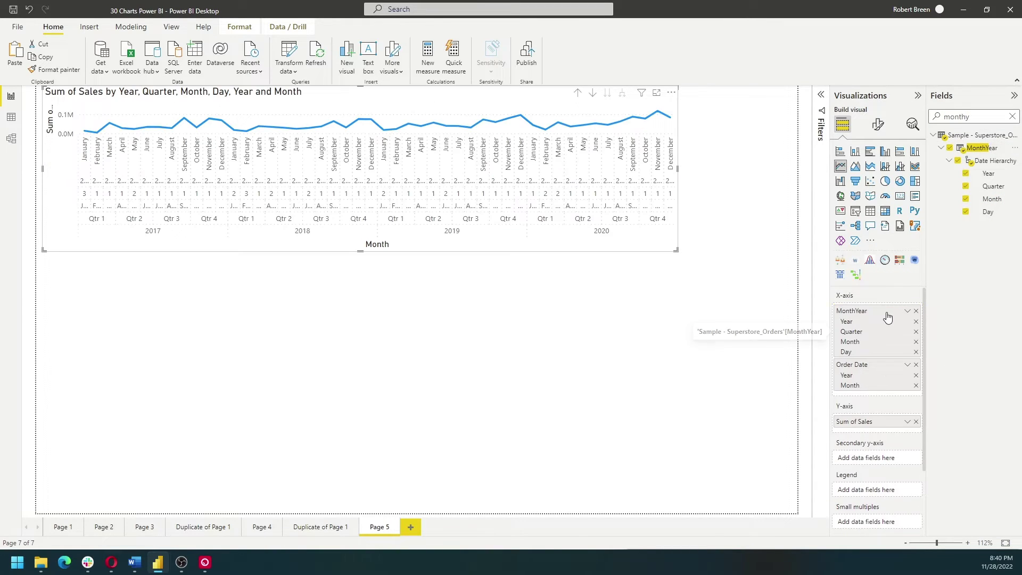
click(915, 364)
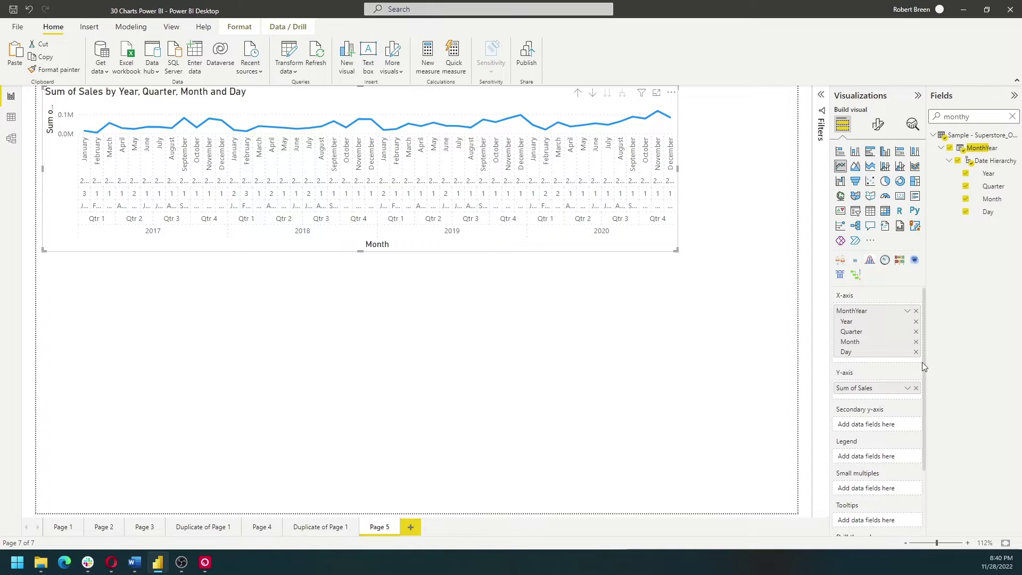
Use plain MonthYear values instead of the date hierarchy on the X-axis and enlarge the line chart.
click(907, 311)
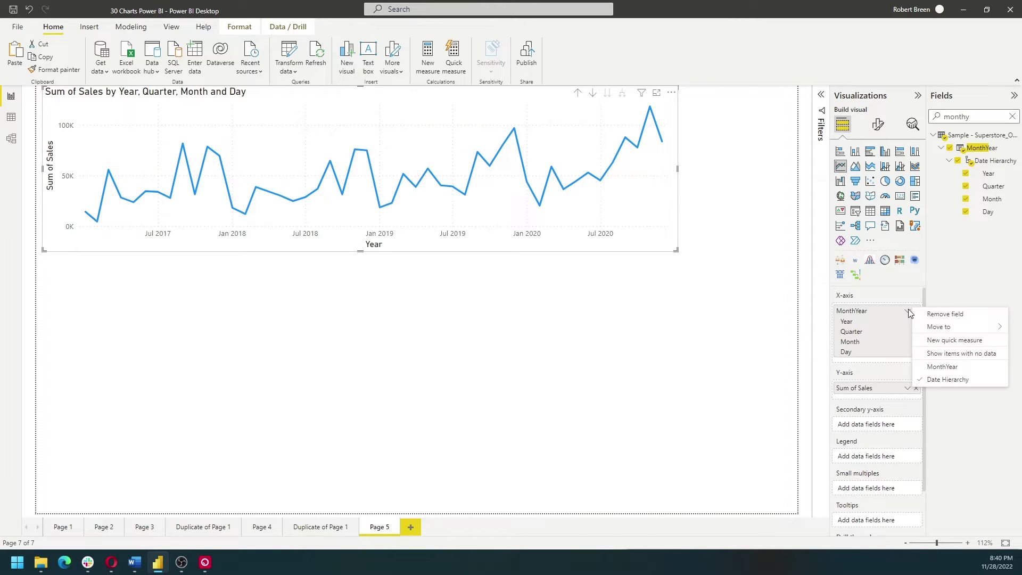
click(953, 371)
drag(676, 252, 778, 336)
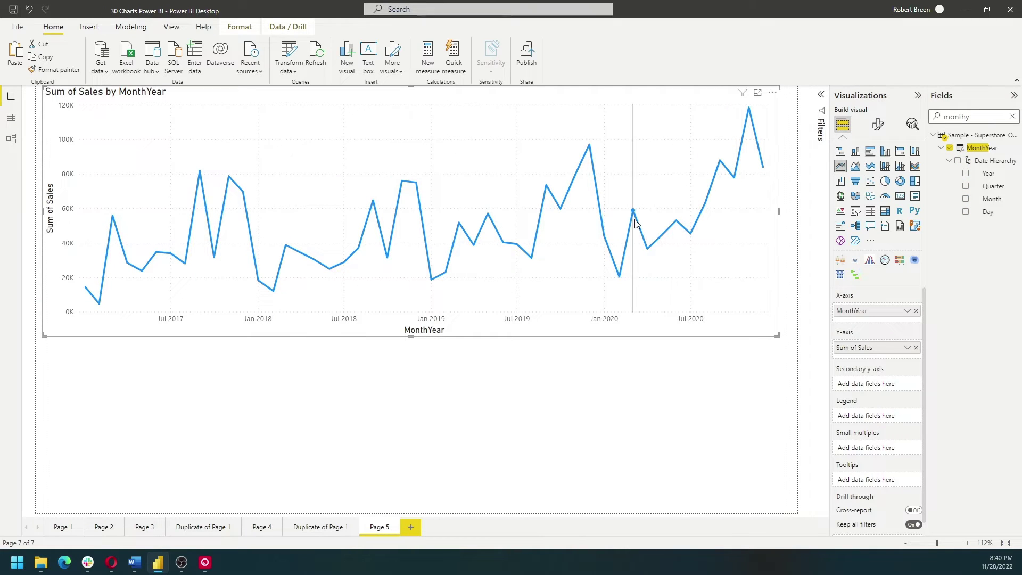
mouse_move(635, 222)
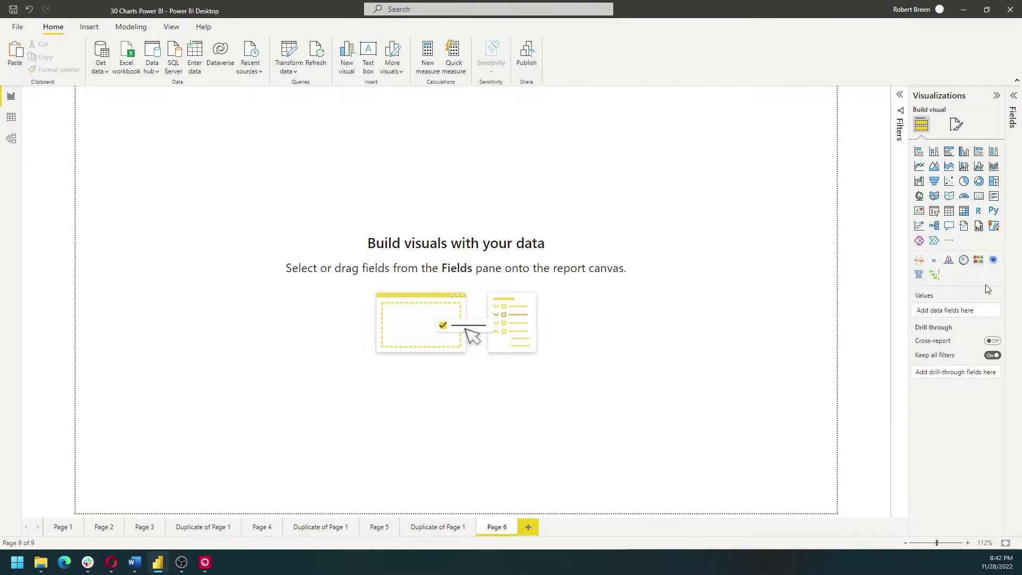
Insert an area chart on the blank page with Sales on its Y-axis.
click(935, 169)
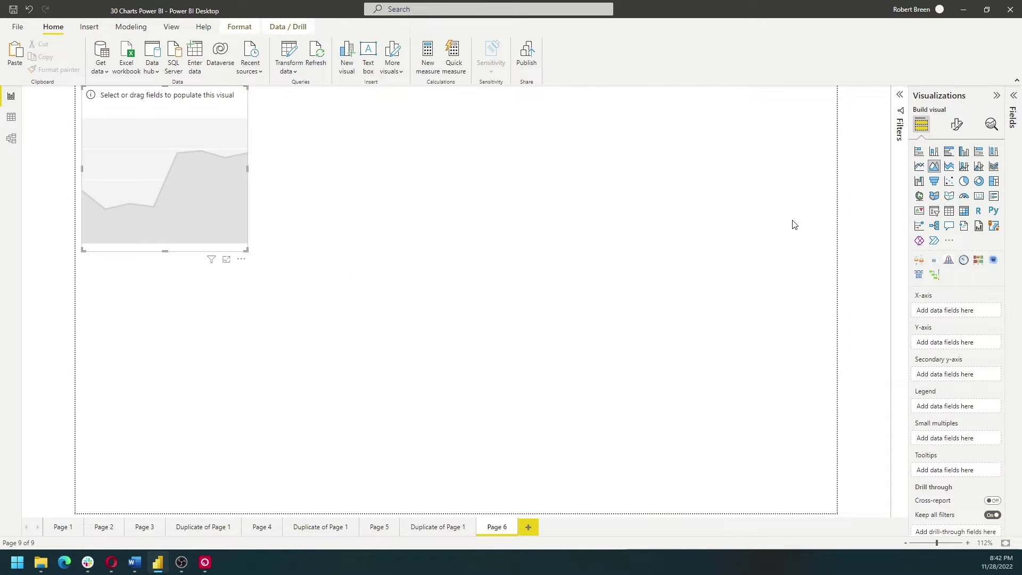
click(1015, 101)
click(966, 116)
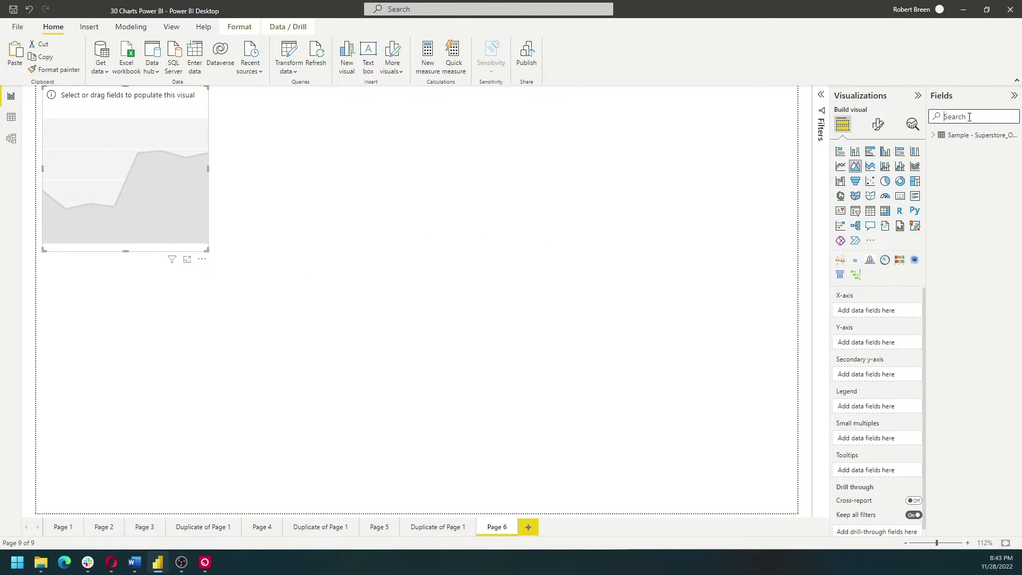
text(sales)
drag(972, 153, 868, 343)
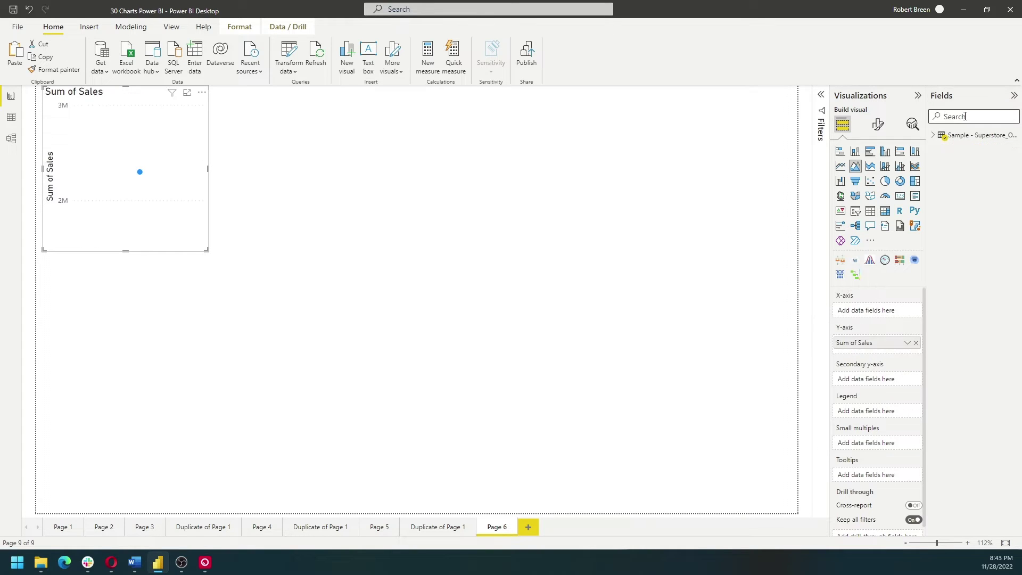
Add Order Date to the area chart's X-axis and keep only its Month level, removing Year, Quarter and Day.
click(964, 116)
text(order)
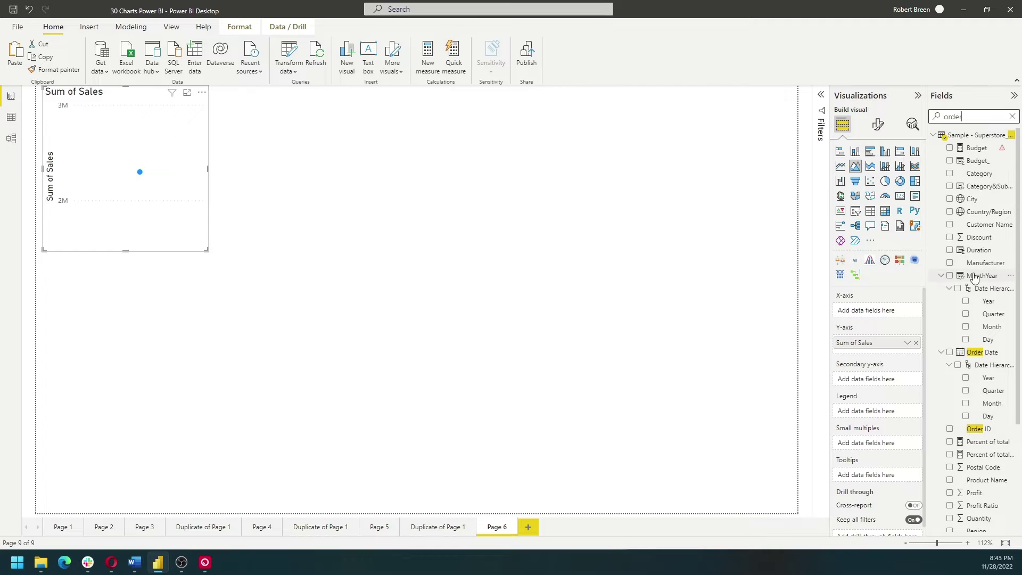
drag(978, 356, 880, 311)
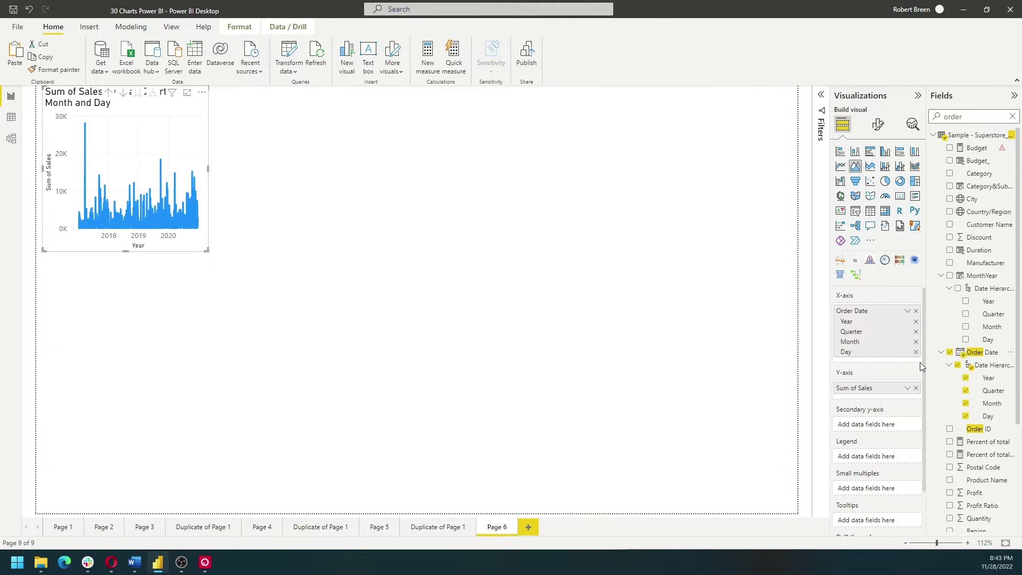
click(916, 321)
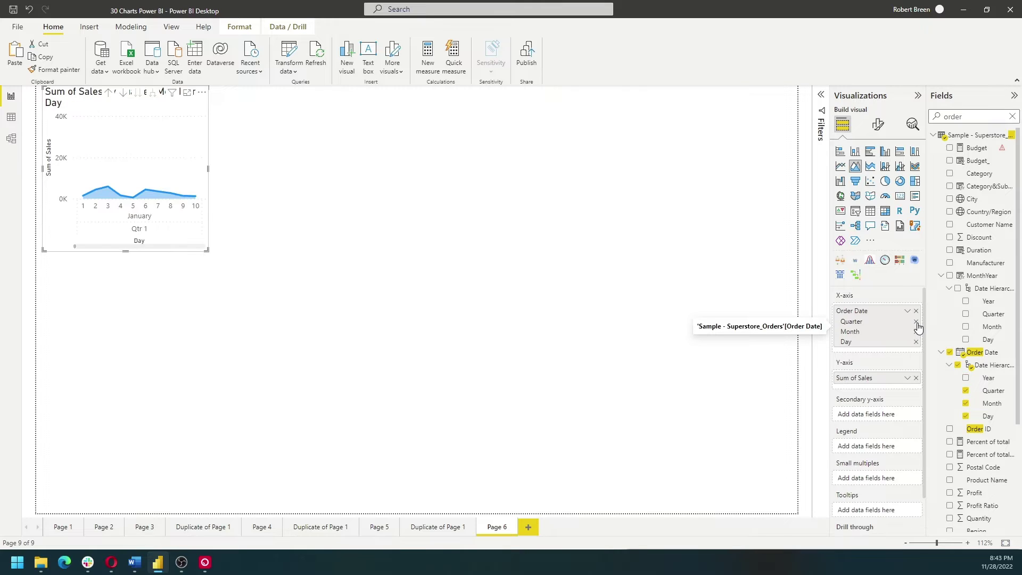
click(915, 321)
click(915, 331)
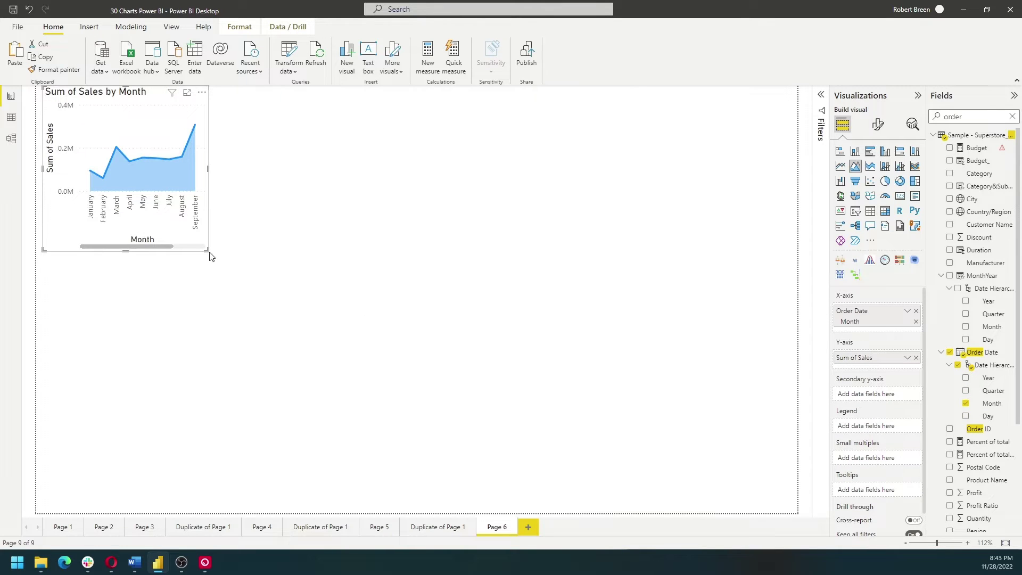
Enlarge the area chart across most of the page and add Region as its legend.
drag(206, 250, 711, 452)
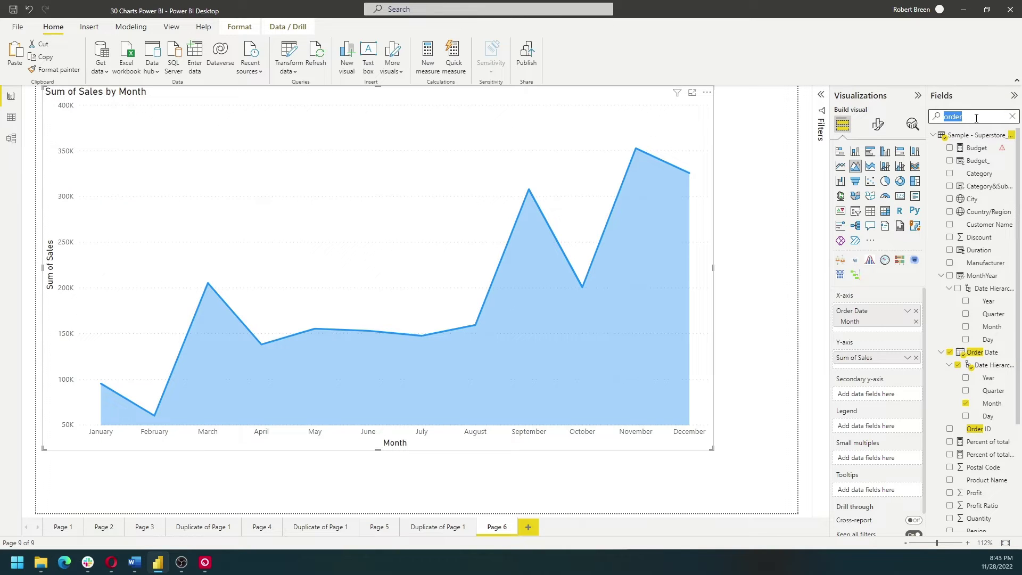
text(reg)
drag(981, 168, 877, 424)
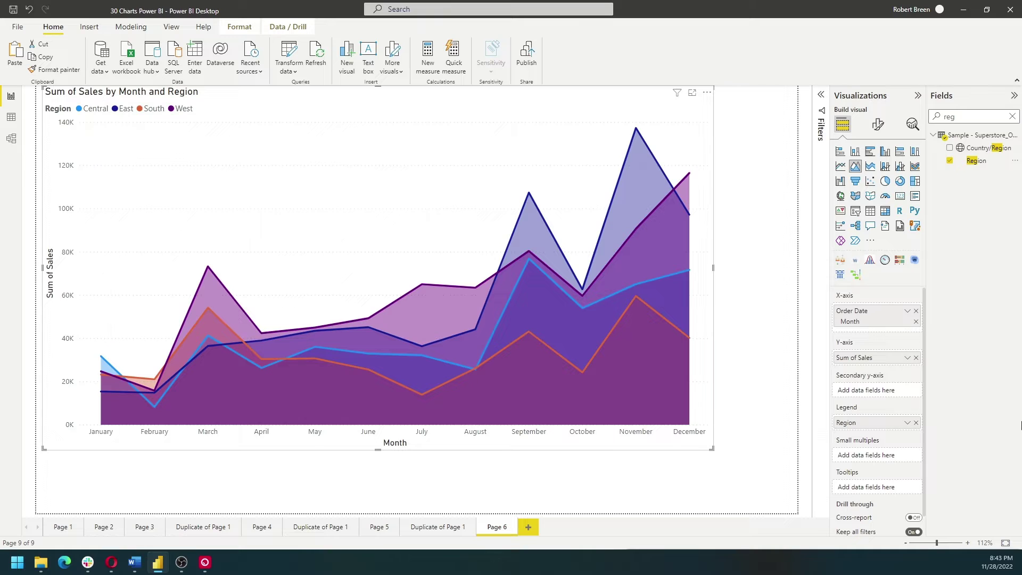
Insert a stacked area chart on the blank page with Sales on its Y-axis.
mouse_move(549, 225)
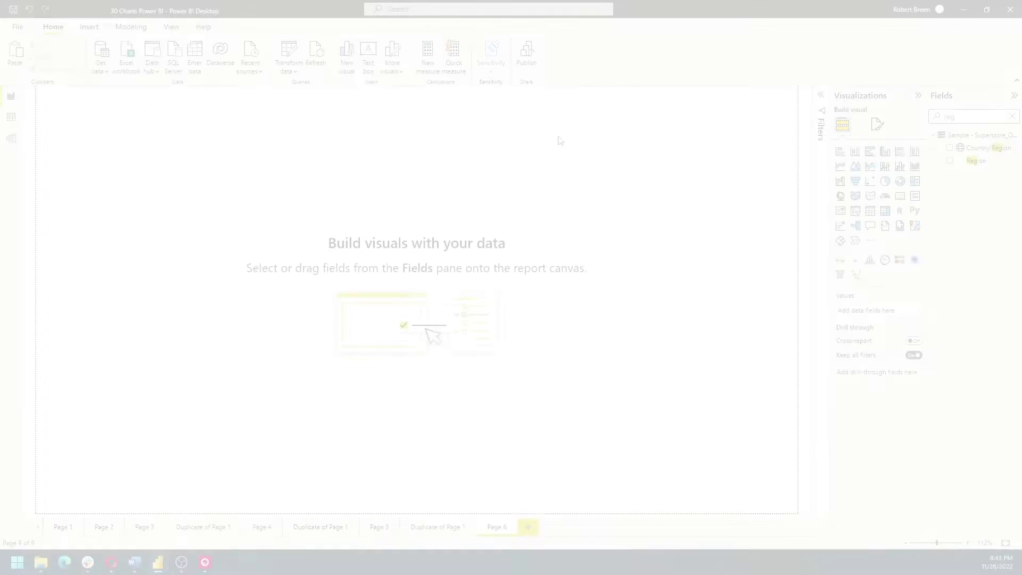
click(871, 167)
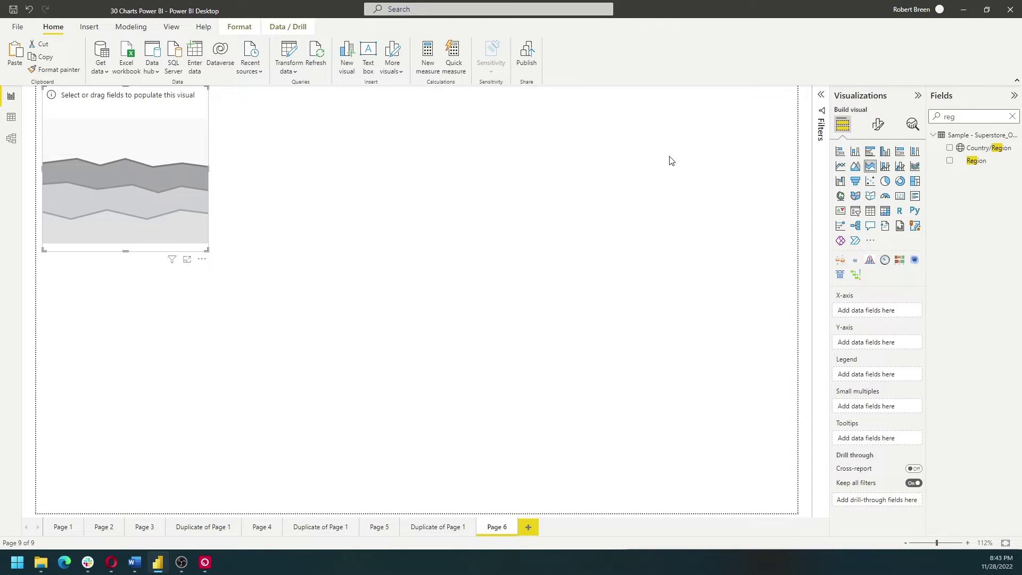
double_click(960, 115)
text(sales)
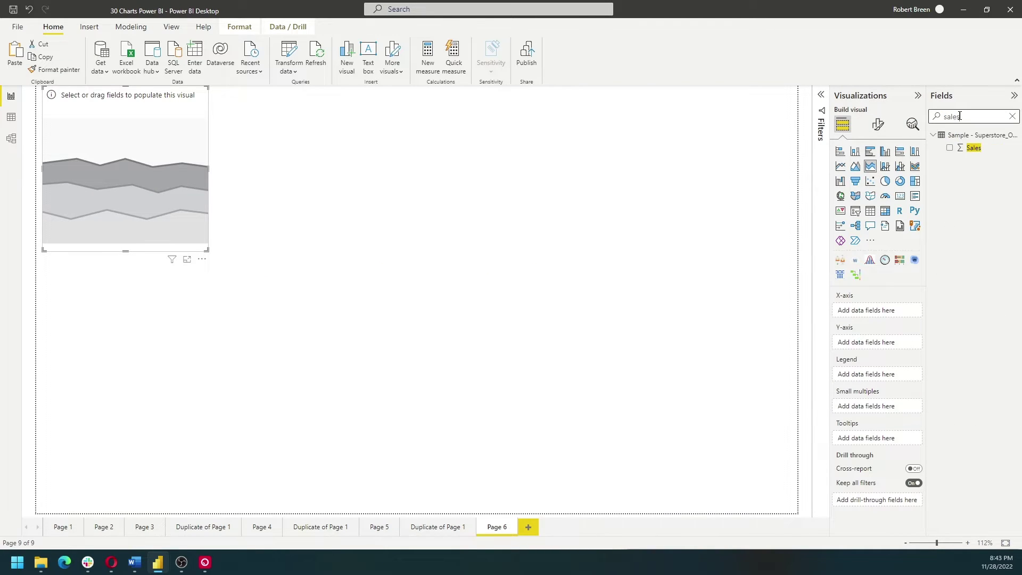
drag(973, 153, 878, 343)
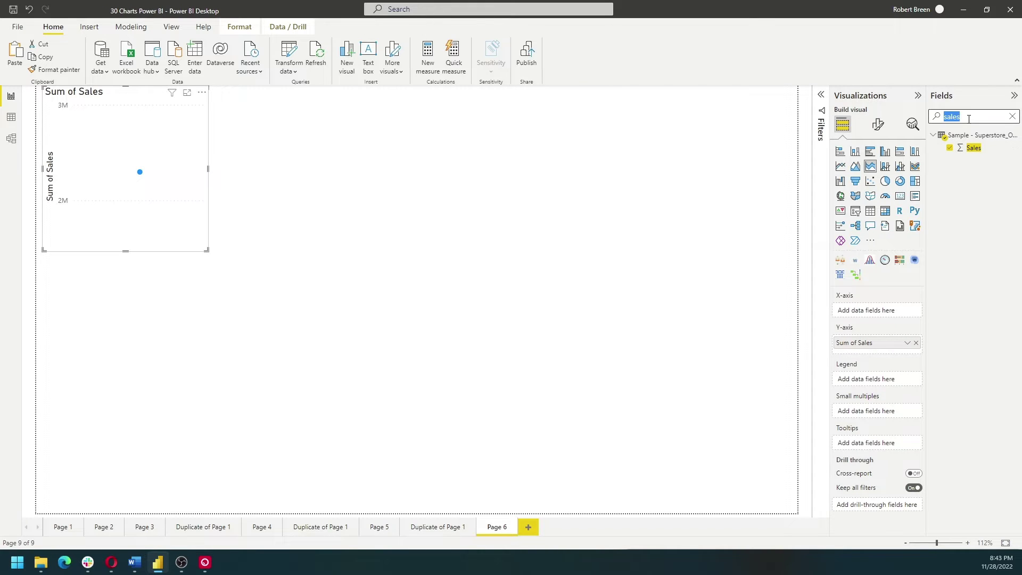
Put Order Date on the stacked area chart's X-axis, reduced to Month by removing Year, Quarter and Day.
text(order)
drag(984, 356, 886, 313)
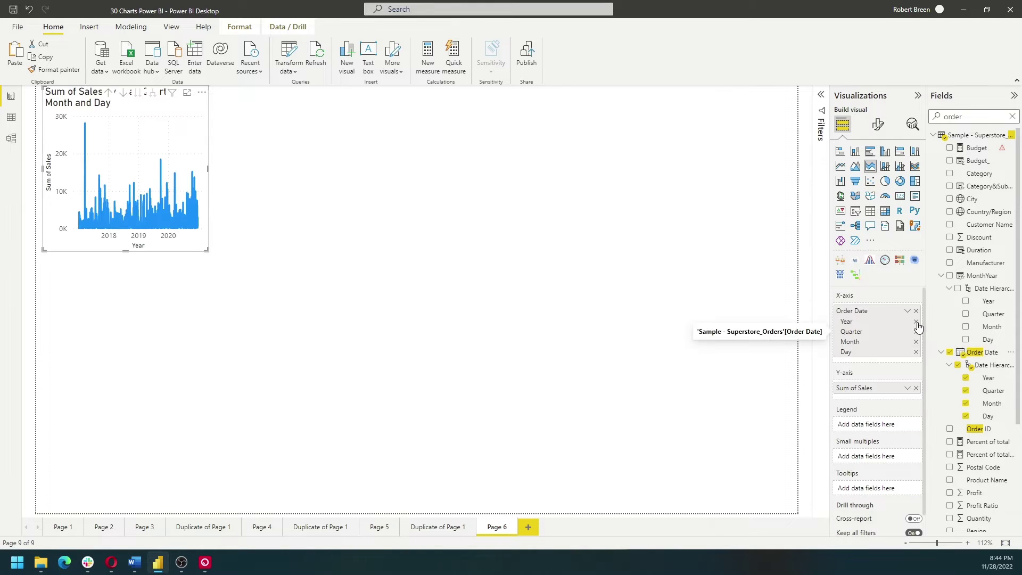
click(915, 322)
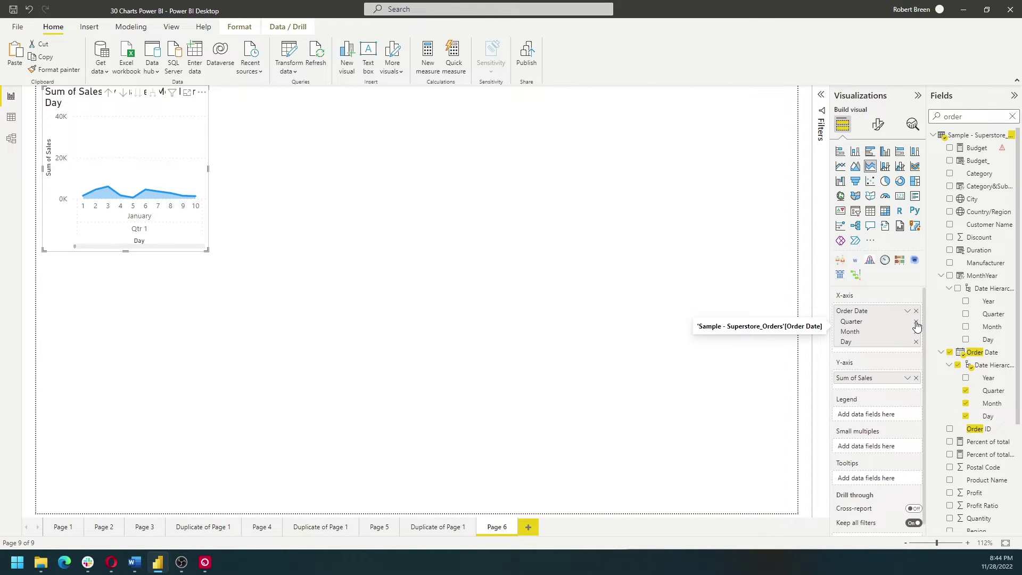
click(915, 322)
click(915, 331)
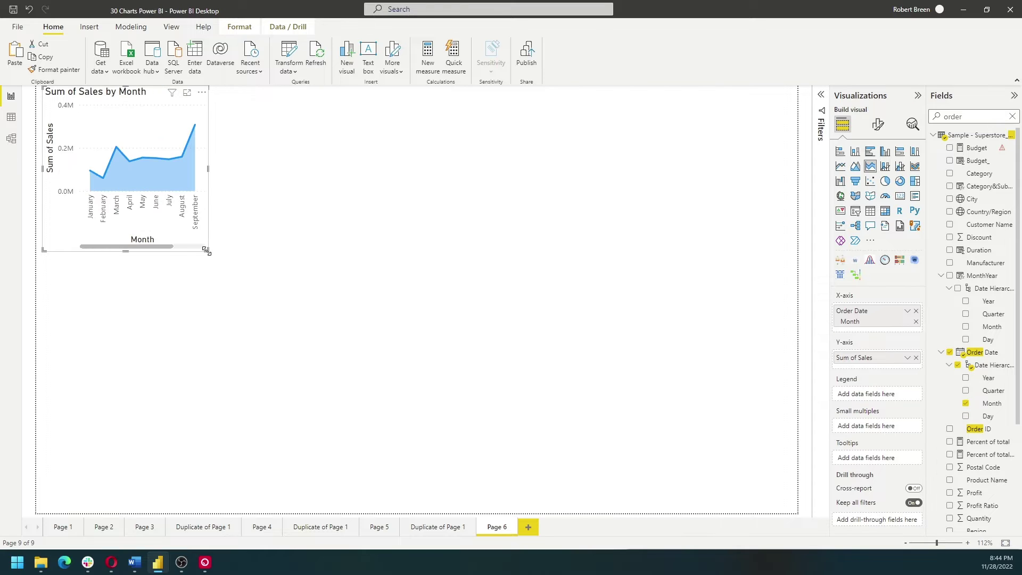
Enlarge the stacked area chart to nearly the full page and split it by Region in the legend.
drag(206, 250, 774, 482)
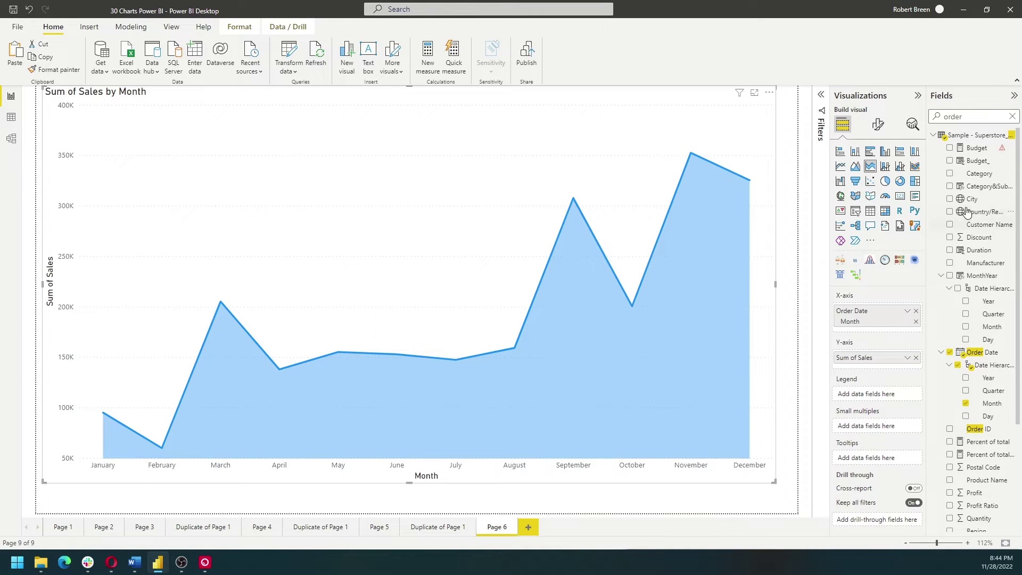
text(reg)
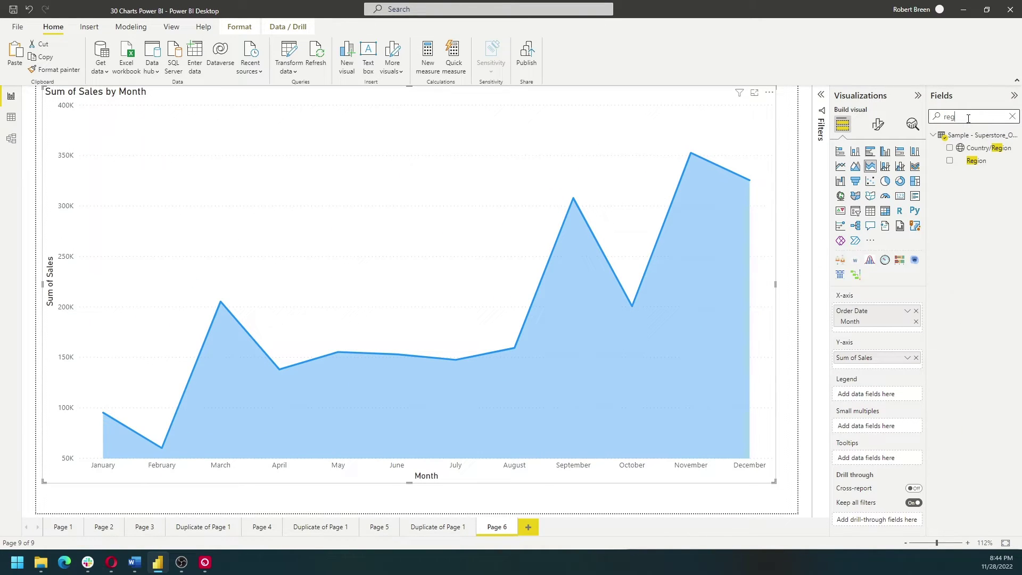
drag(990, 169, 887, 397)
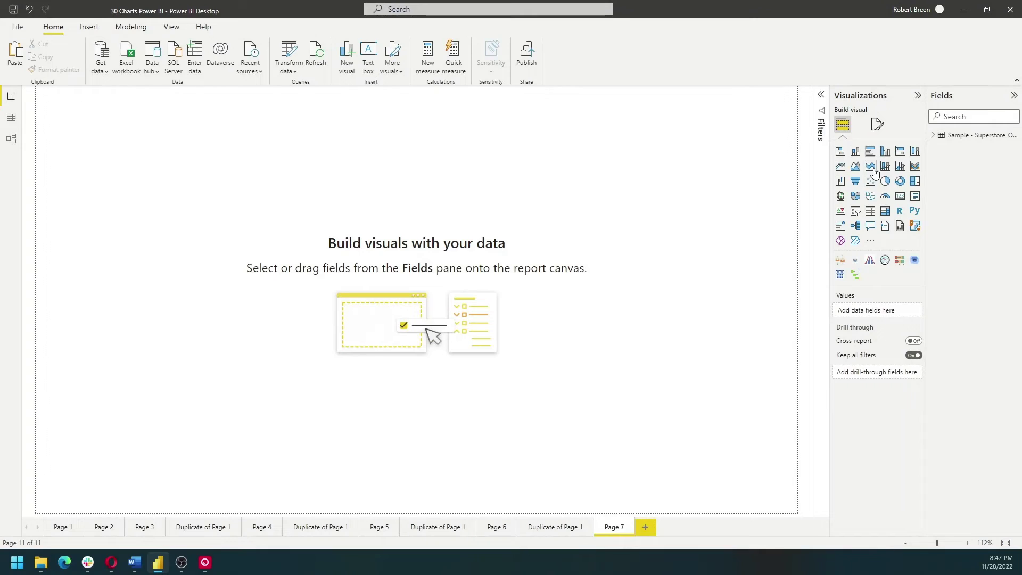
Insert a pie chart on Page 7 with Sales as its values.
click(885, 183)
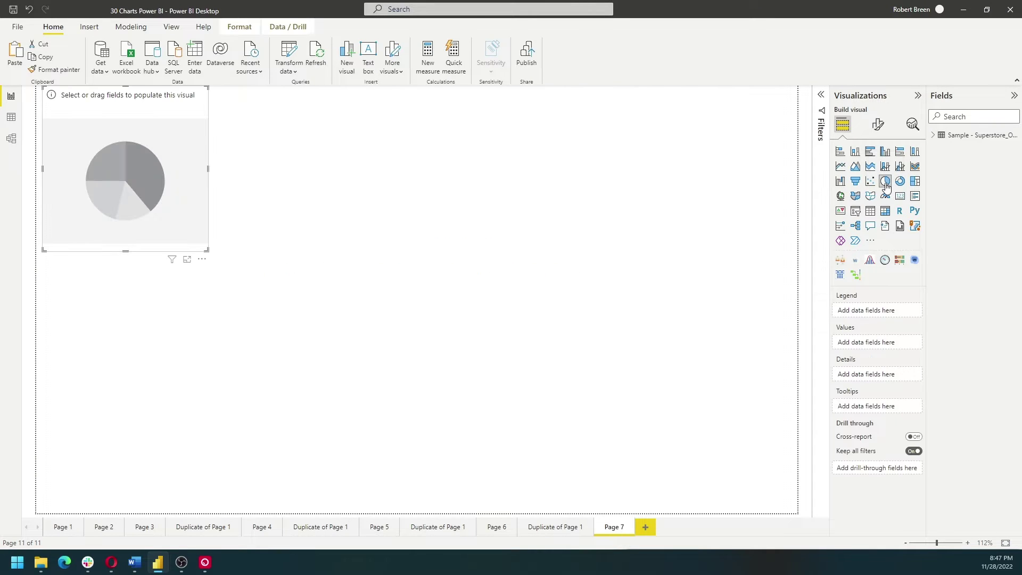
text(sales)
drag(969, 147, 873, 342)
Set Category as the pie chart's legend and enlarge the chart.
double_click(961, 117)
text(cat)
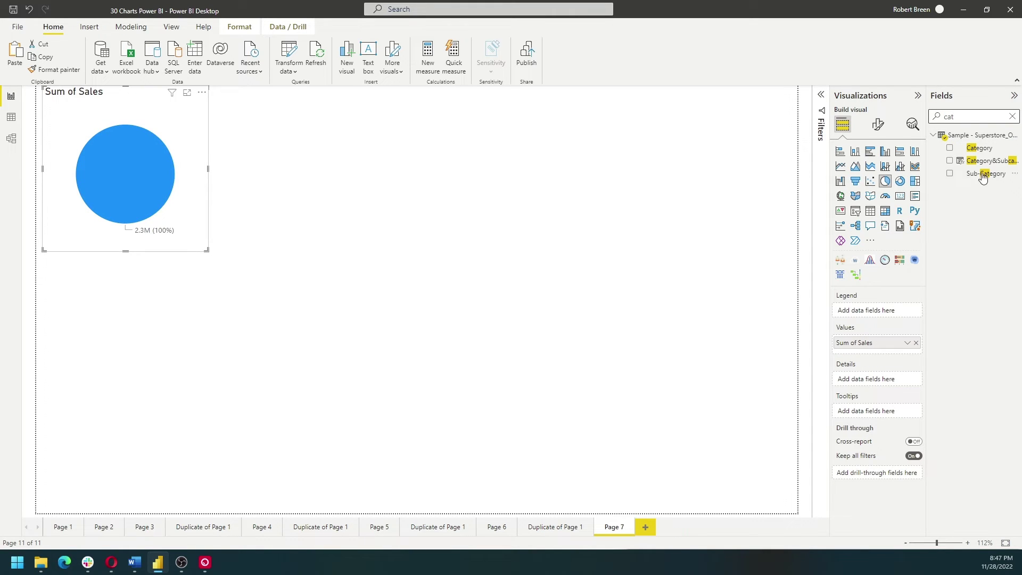
drag(979, 147, 880, 311)
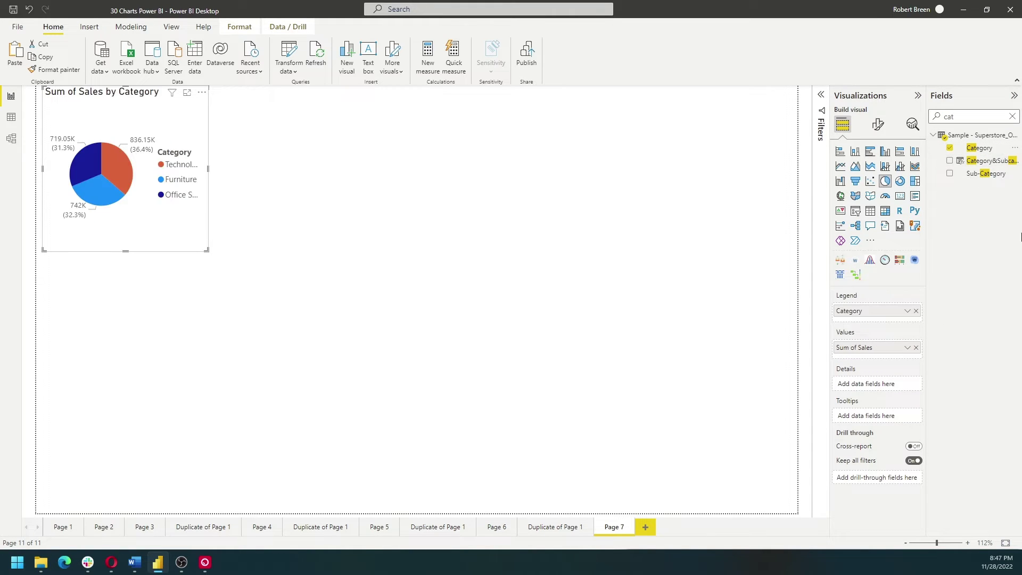
drag(213, 252, 579, 435)
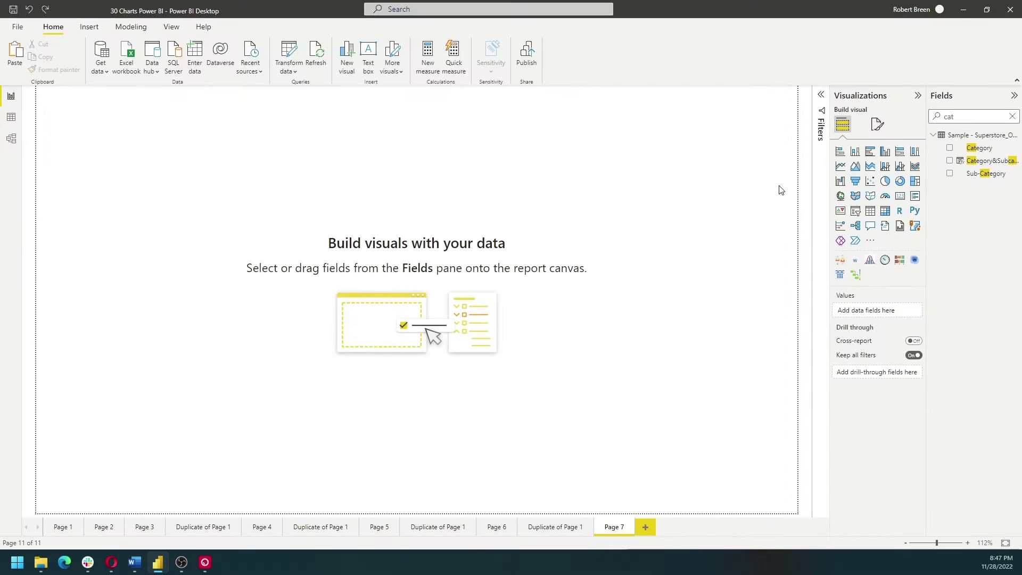
Insert a donut chart on the blank Page 7 with Sales as its values.
click(899, 181)
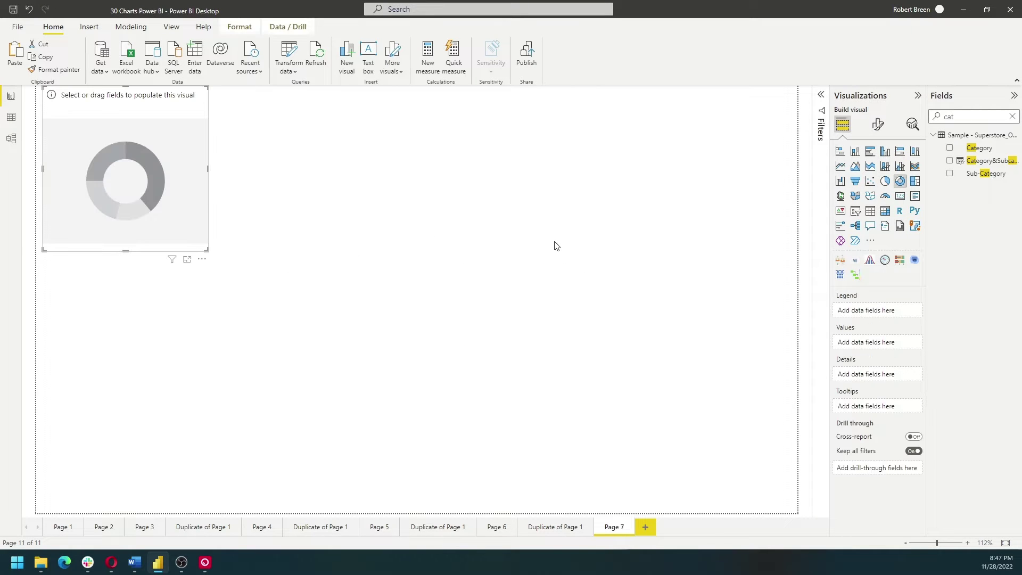
double_click(948, 116)
text(sa)
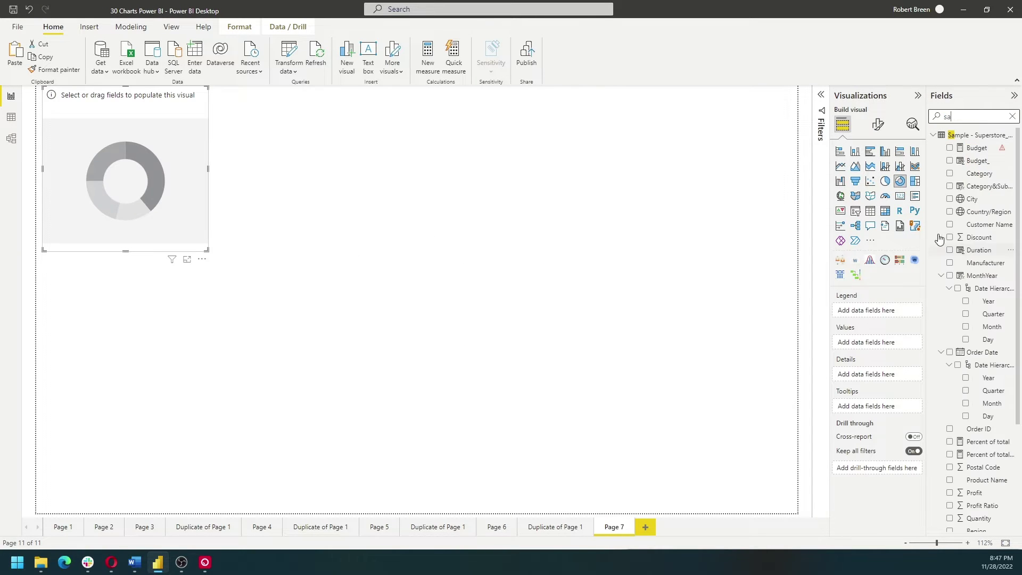
text(les)
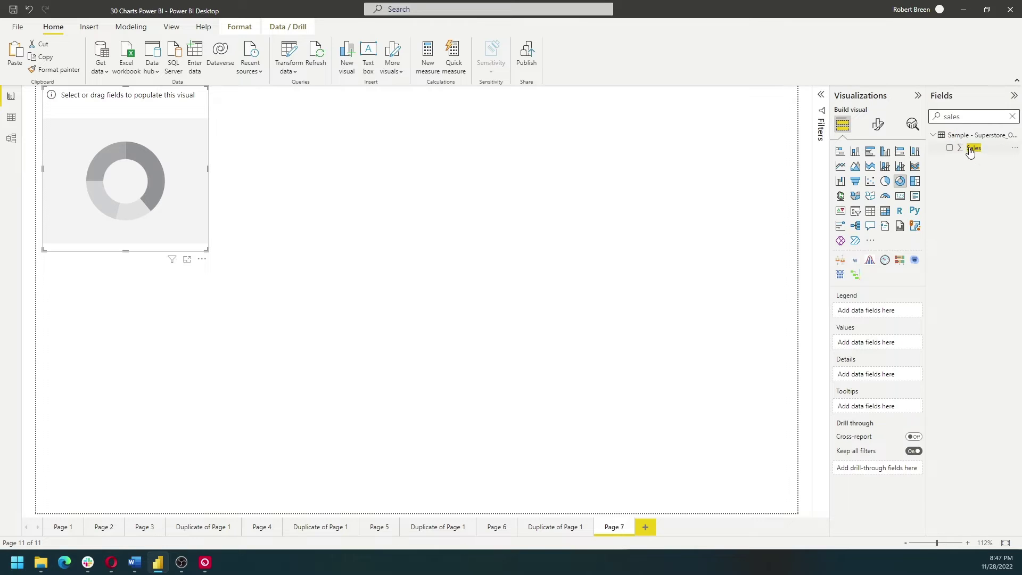
drag(970, 151, 875, 344)
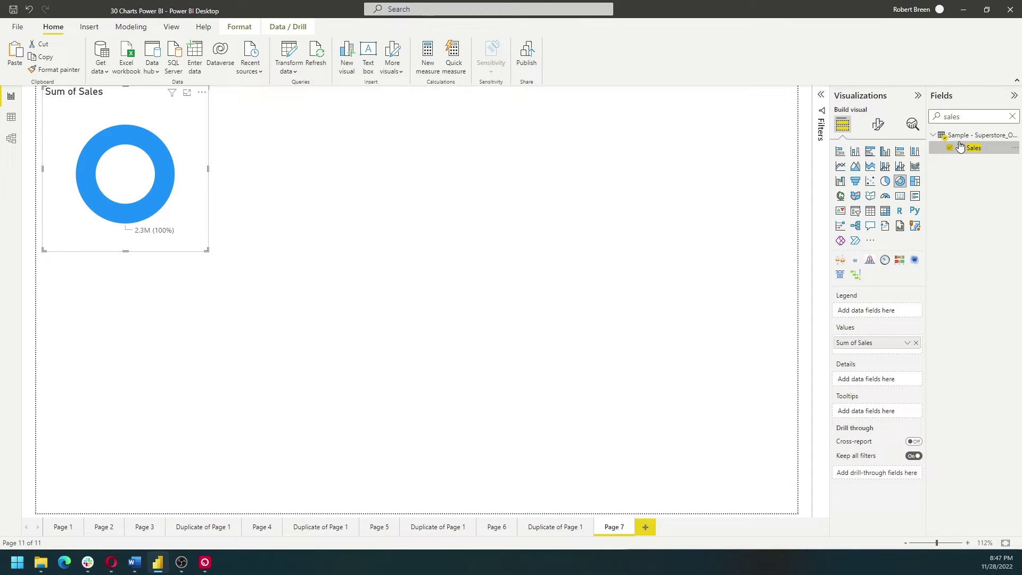
Set Category as the donut chart's legend and enlarge the chart.
double_click(970, 118)
text(cat)
drag(979, 148, 884, 313)
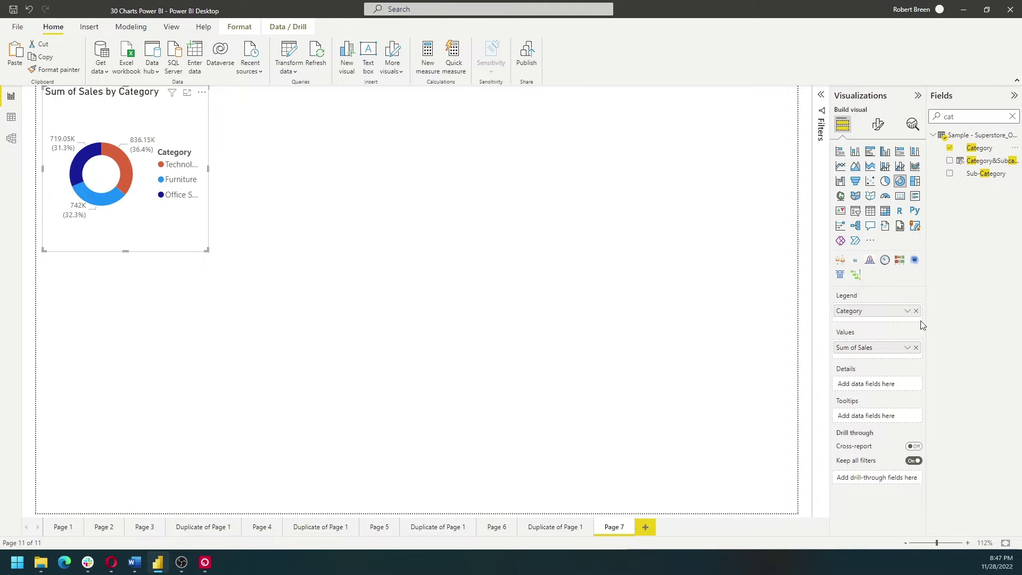
drag(207, 248, 560, 449)
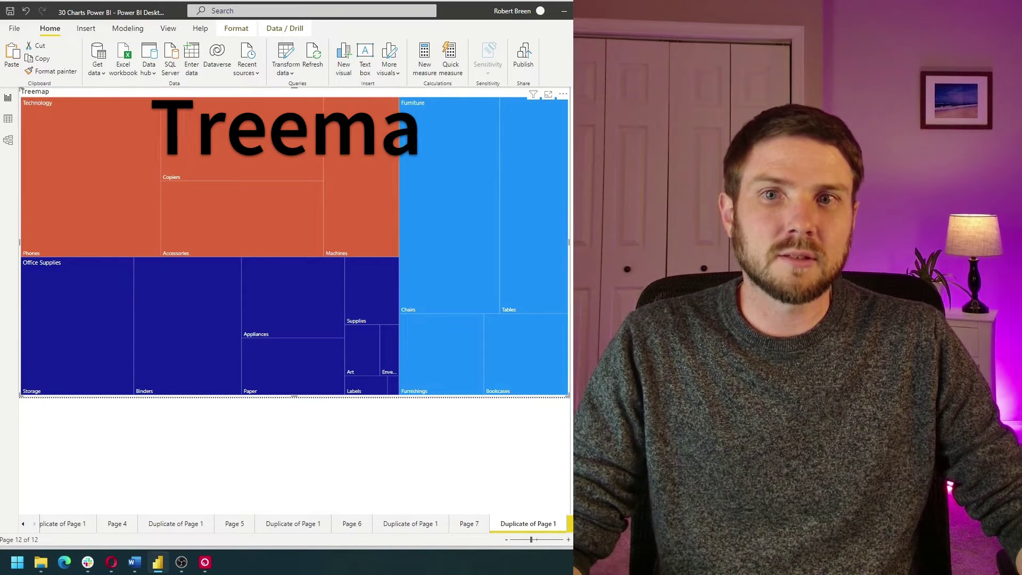
Insert a treemap on Page 8 with Sales as its values and enlarge it to cover most of the page.
mouse_move(478, 202)
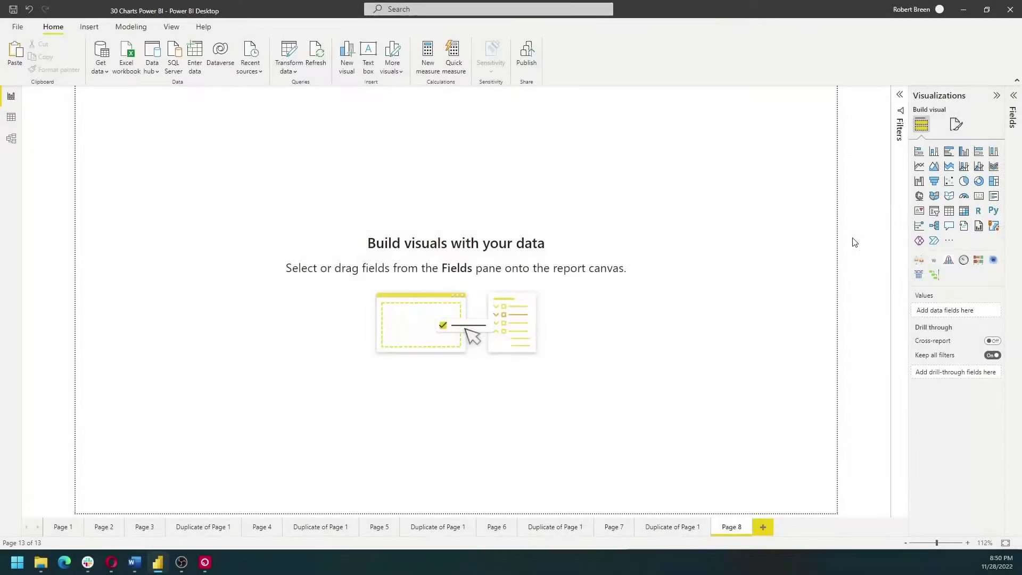
click(993, 181)
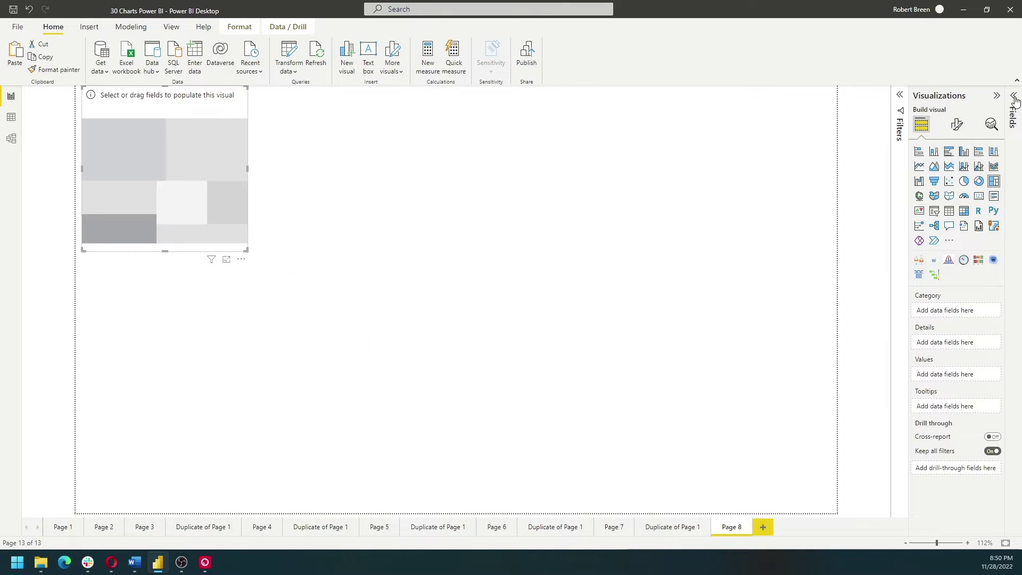
click(1013, 96)
click(945, 115)
text(Sales)
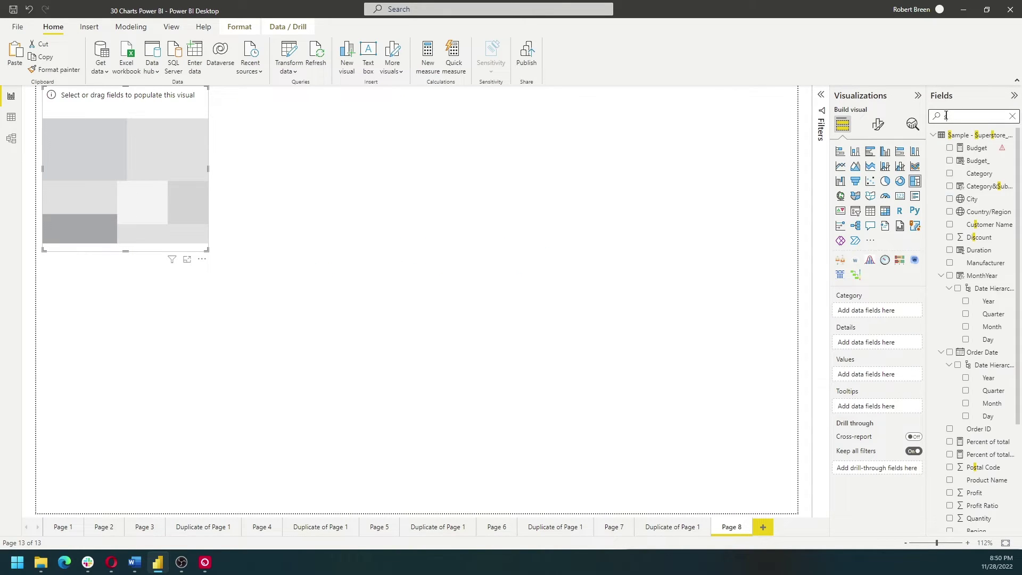
drag(969, 149, 878, 374)
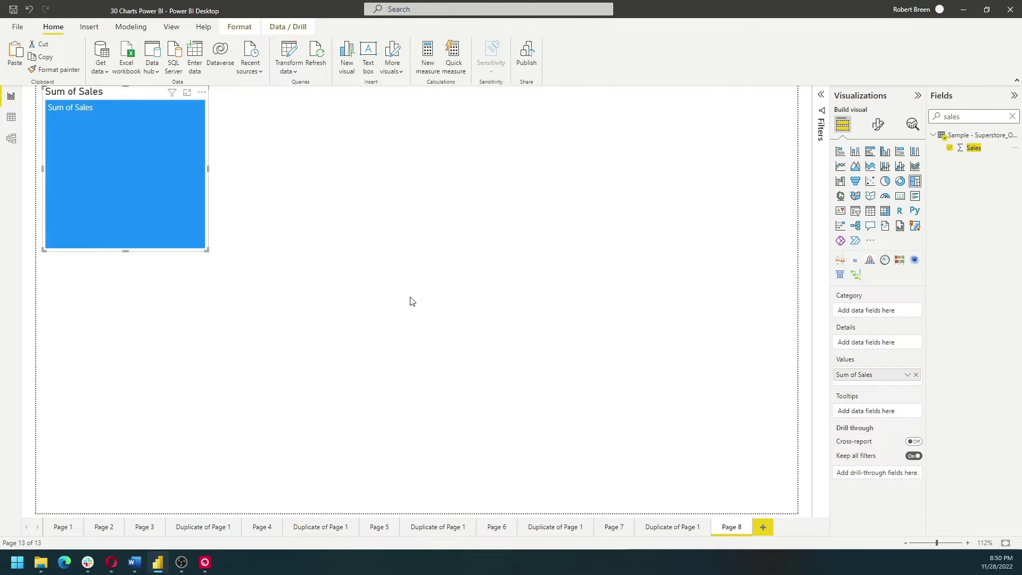
drag(249, 277, 747, 489)
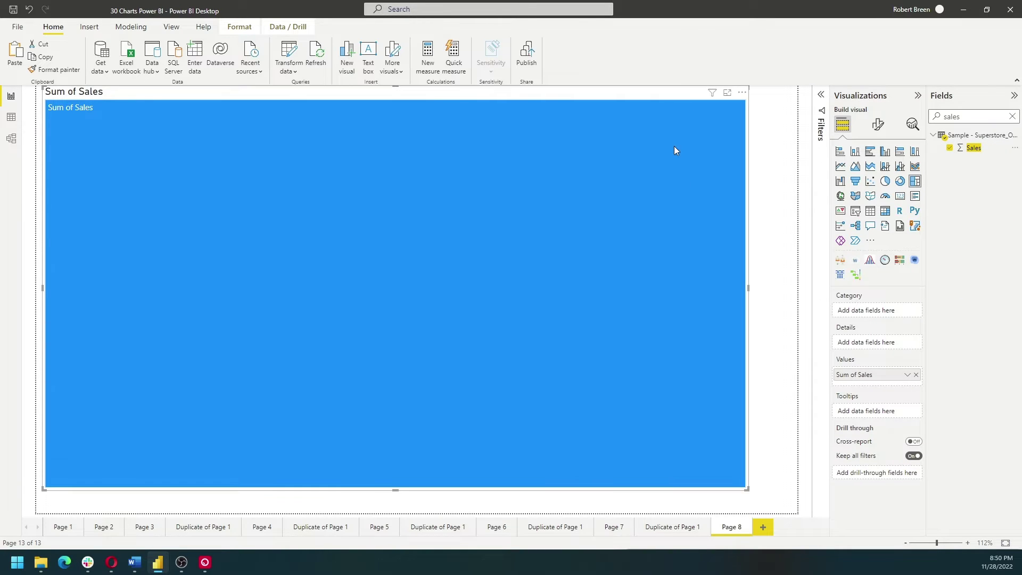
Set Category as the treemap's category and Sub-Category as its details.
click(969, 117)
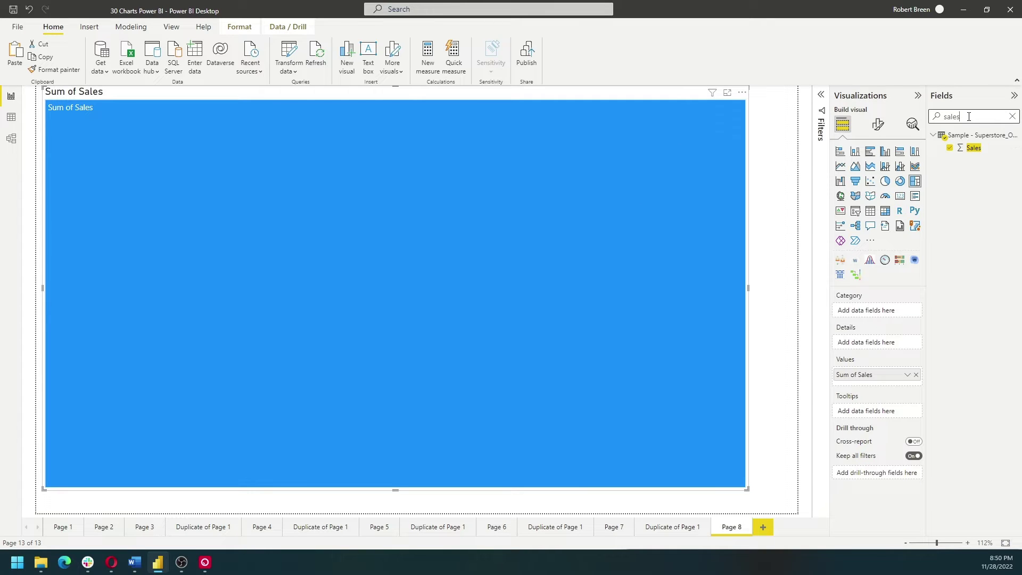
key(BackSpace)
key(BackSpace)
key(BackSpace)
key(BackSpace)
key(BackSpace)
text(cate)
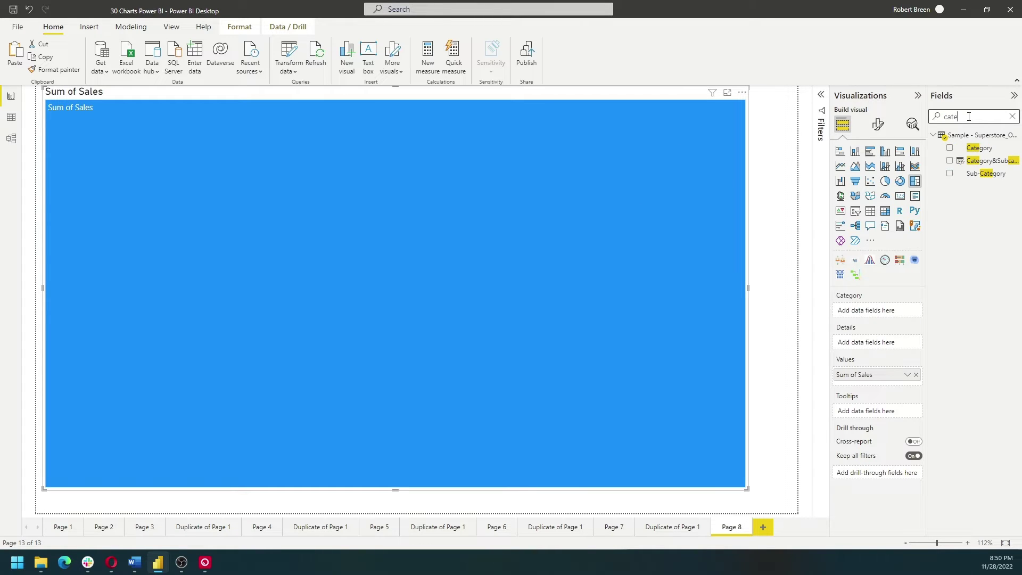
drag(978, 148, 882, 312)
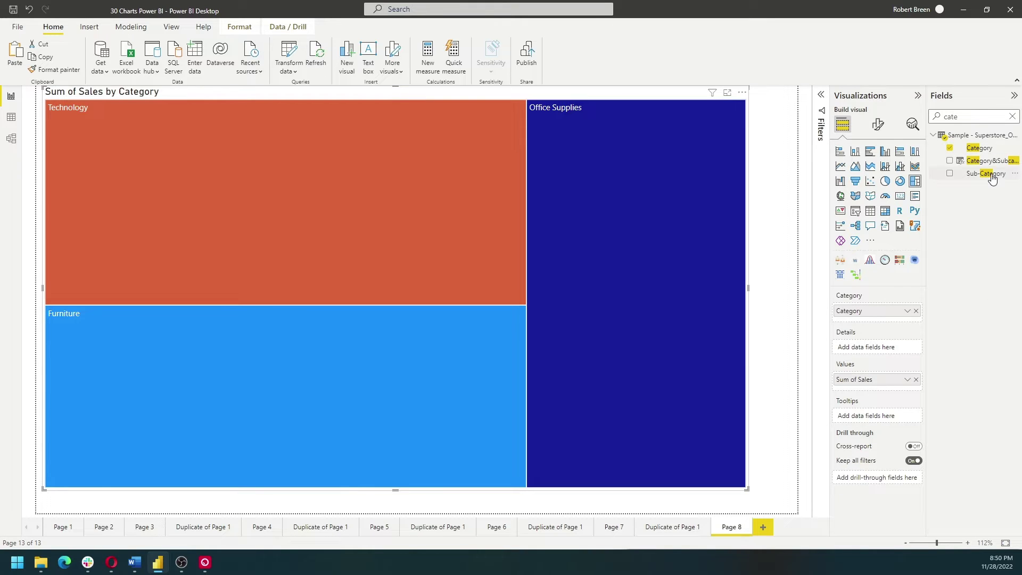
drag(985, 174, 895, 349)
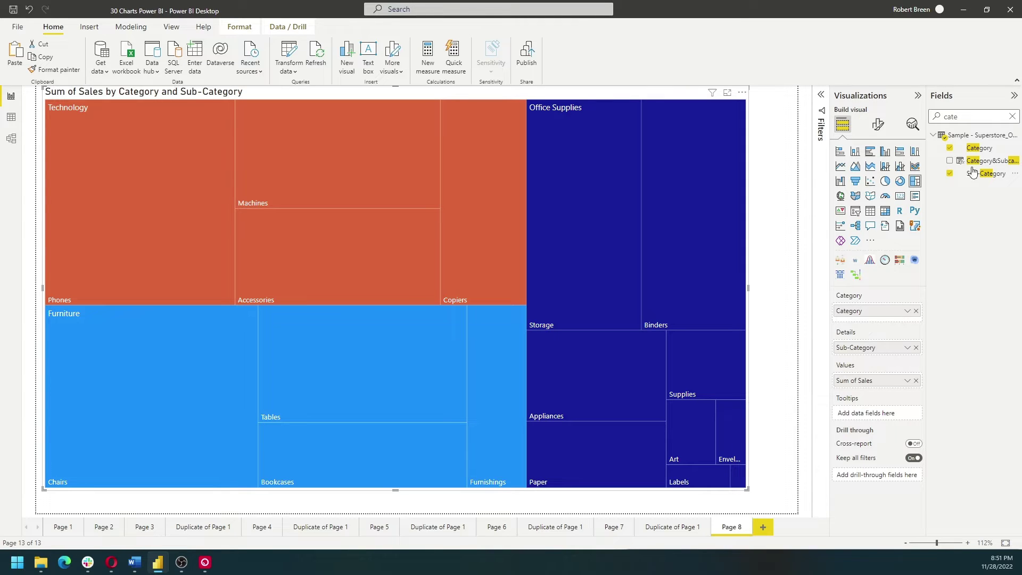
Add Sub-Category below Category in the treemap's category hierarchy and go to the next hierarchy level.
key(ctrl+a)
text(sub)
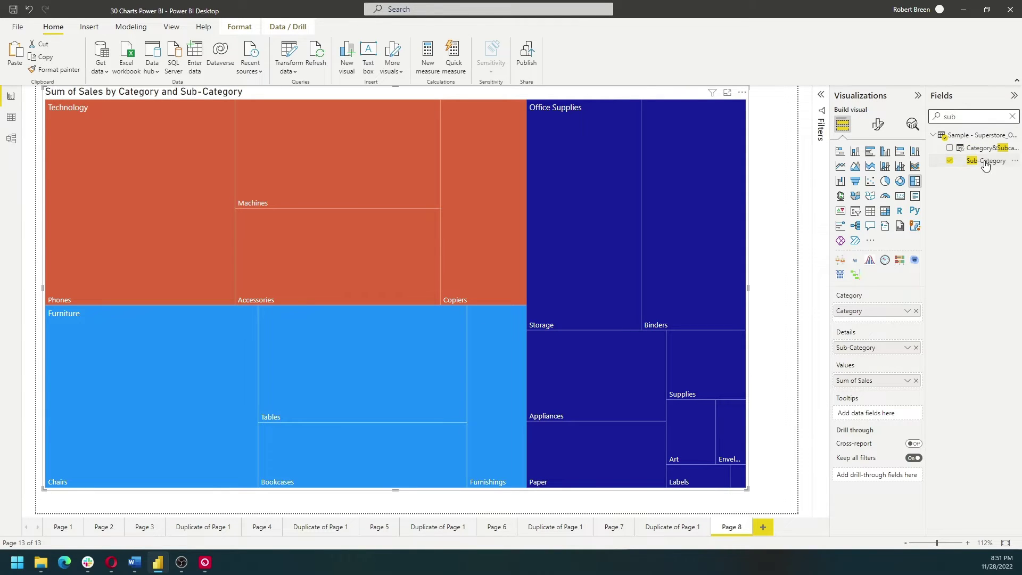
drag(985, 160, 897, 314)
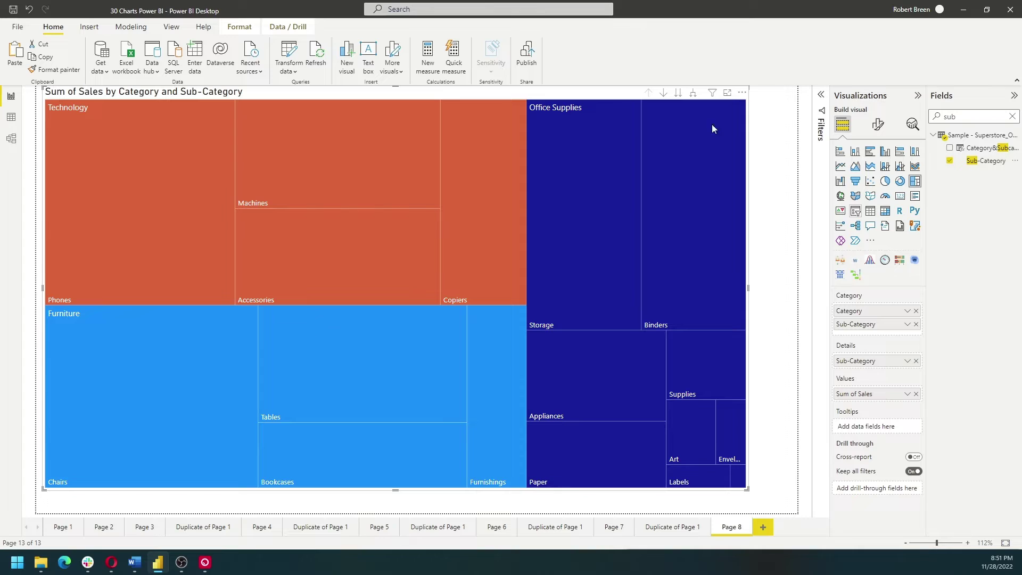
click(677, 95)
mouse_move(680, 222)
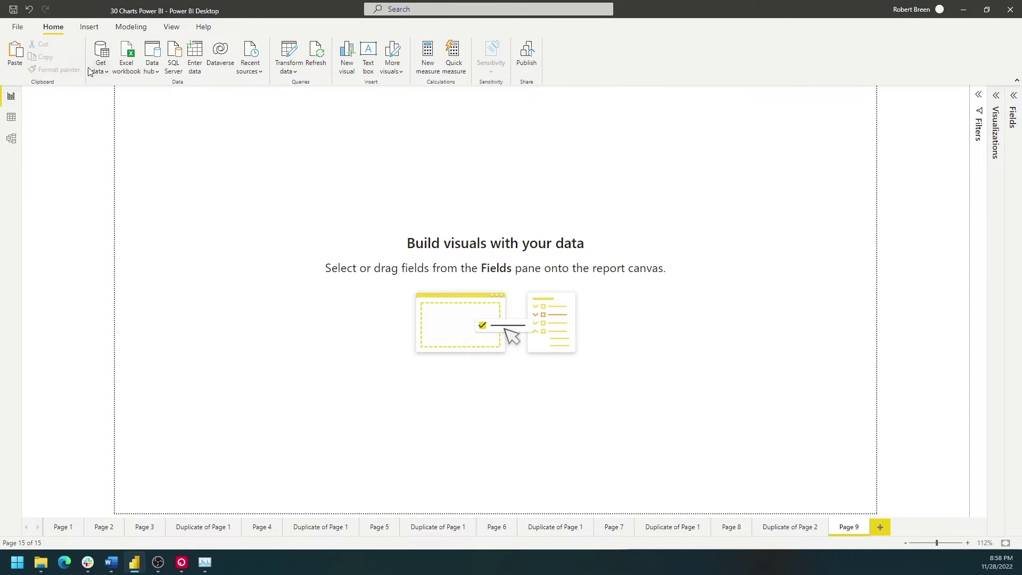
Check in the global Security options that Map and Filled Map visuals are allowed, and accept the options.
click(17, 26)
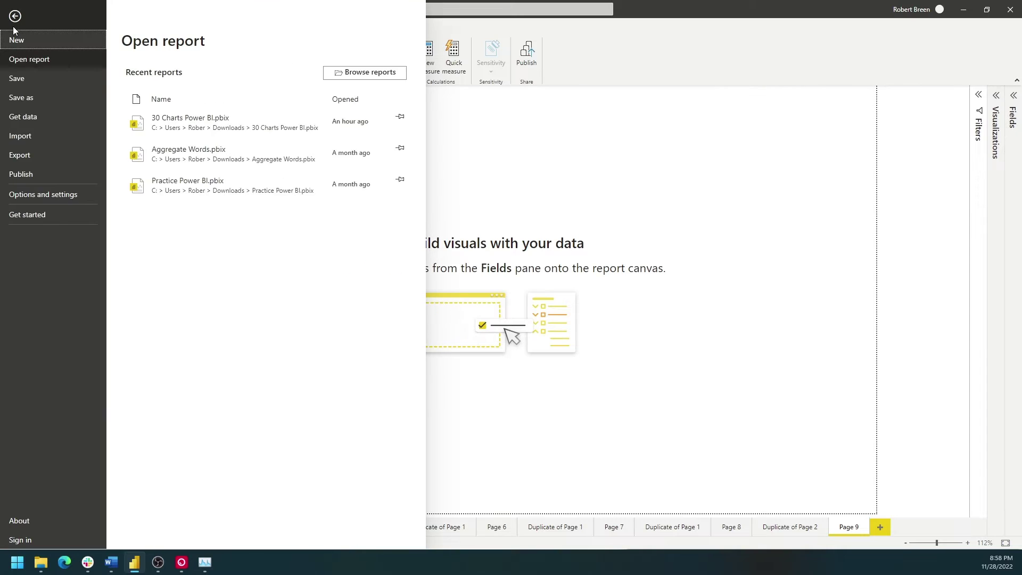
click(65, 195)
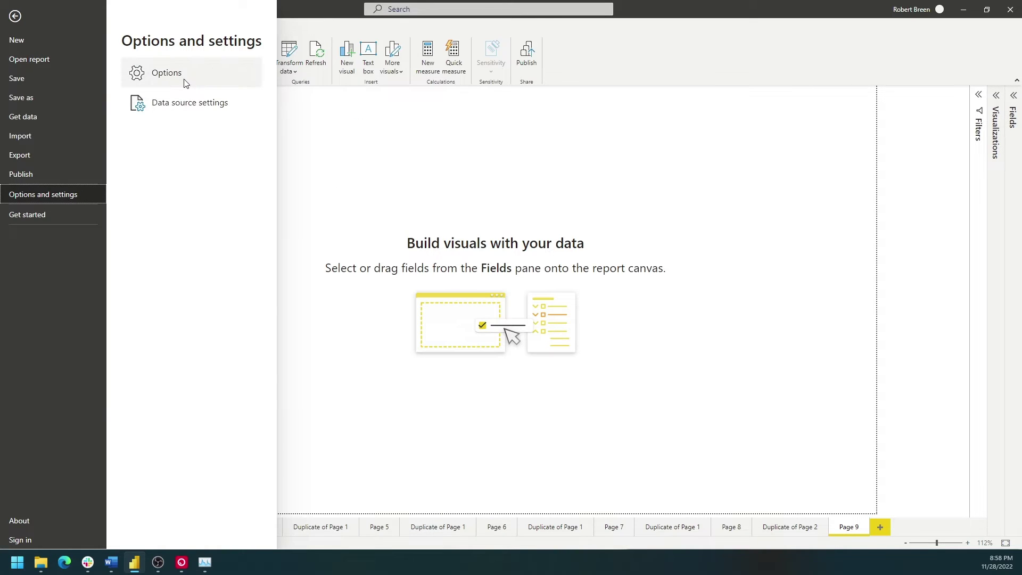
click(166, 73)
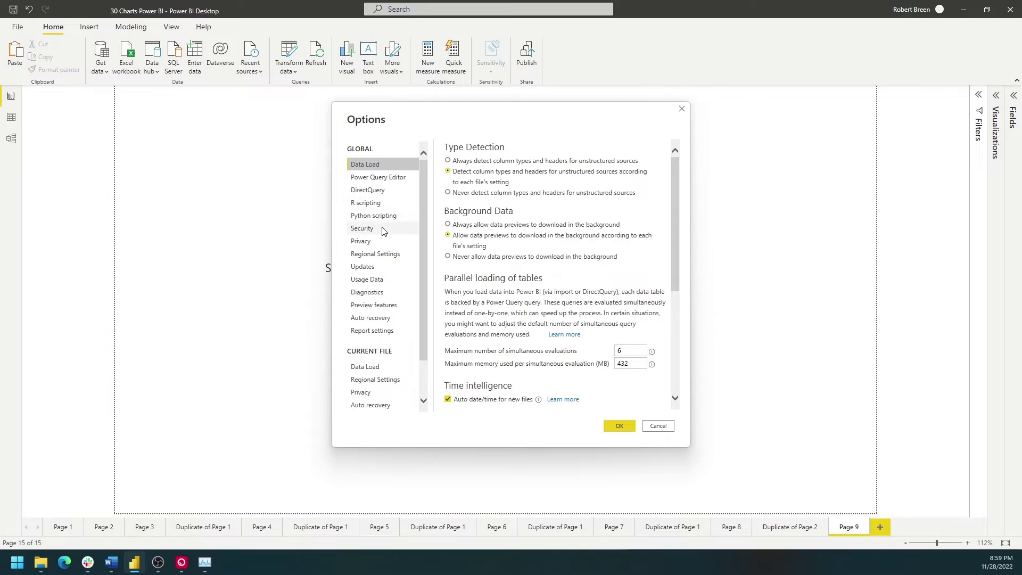
click(382, 230)
scroll(447, 330, down, 3)
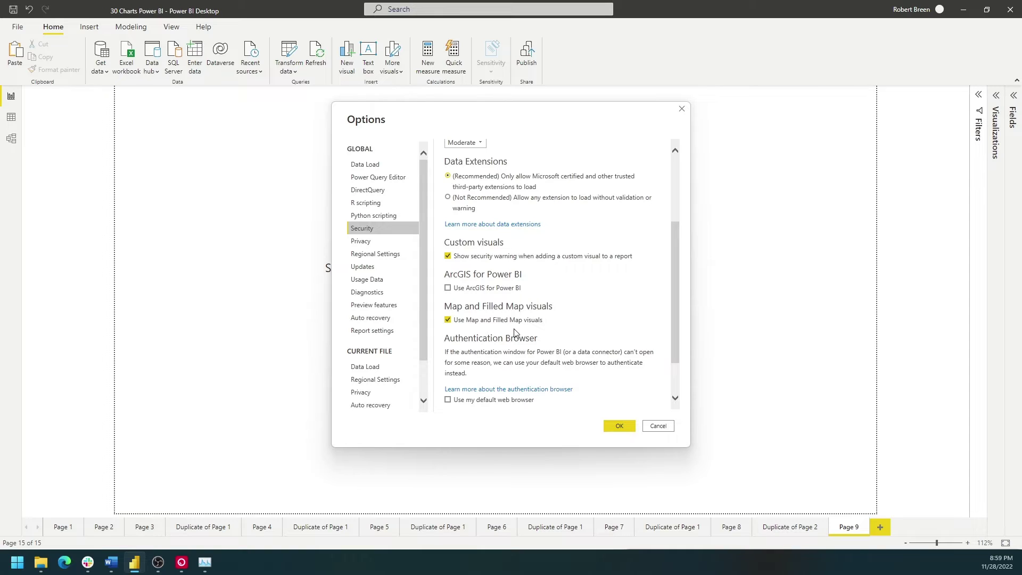
click(617, 426)
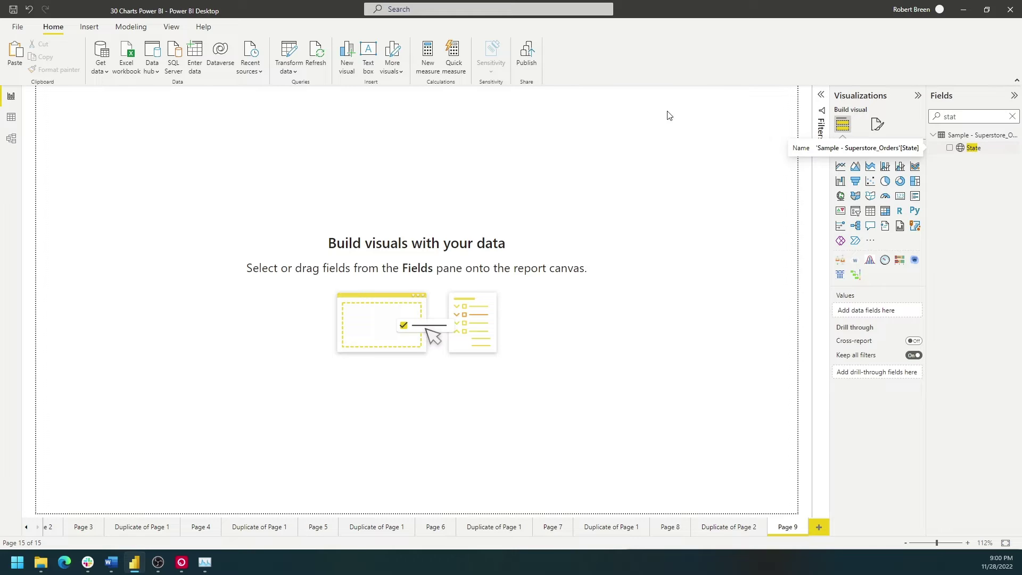
Inspect the State column's data category in the data view and return to the report page.
click(12, 117)
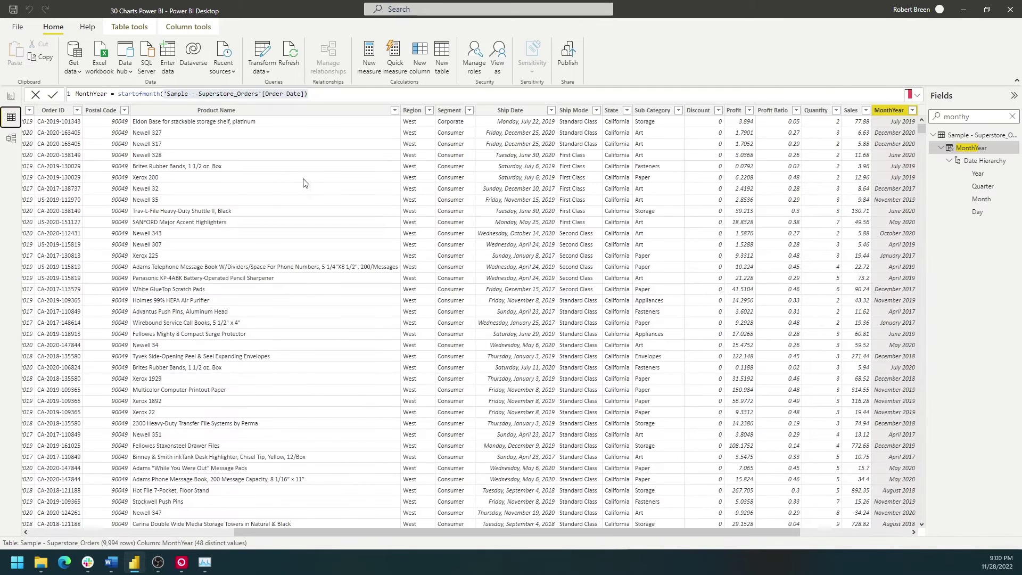
click(612, 111)
click(204, 30)
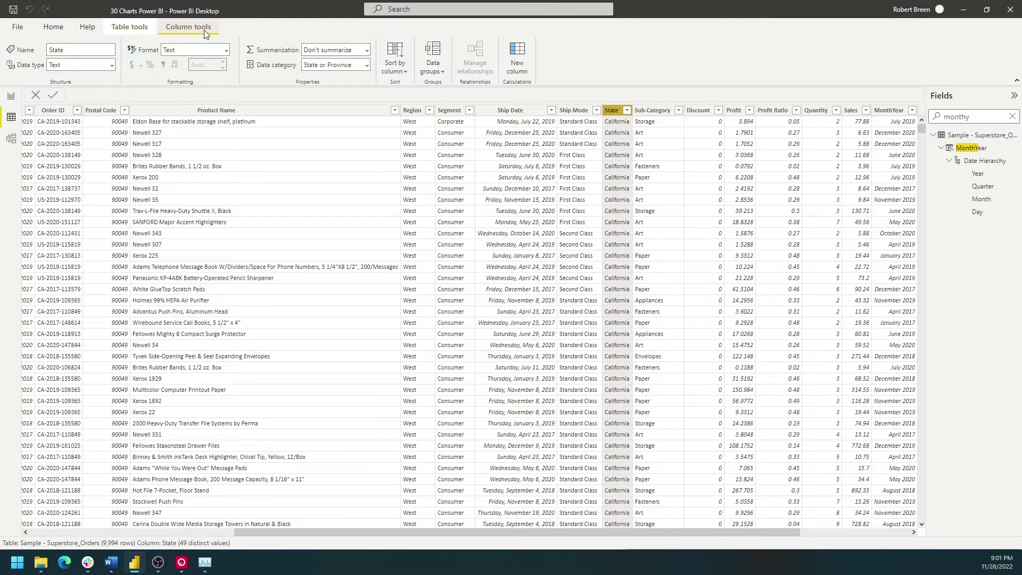
click(366, 66)
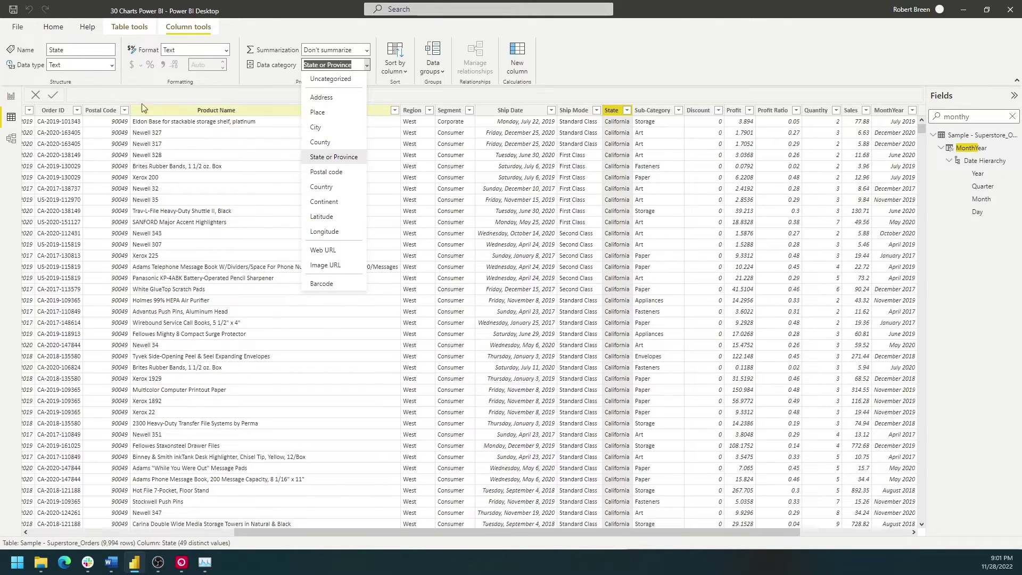
click(13, 99)
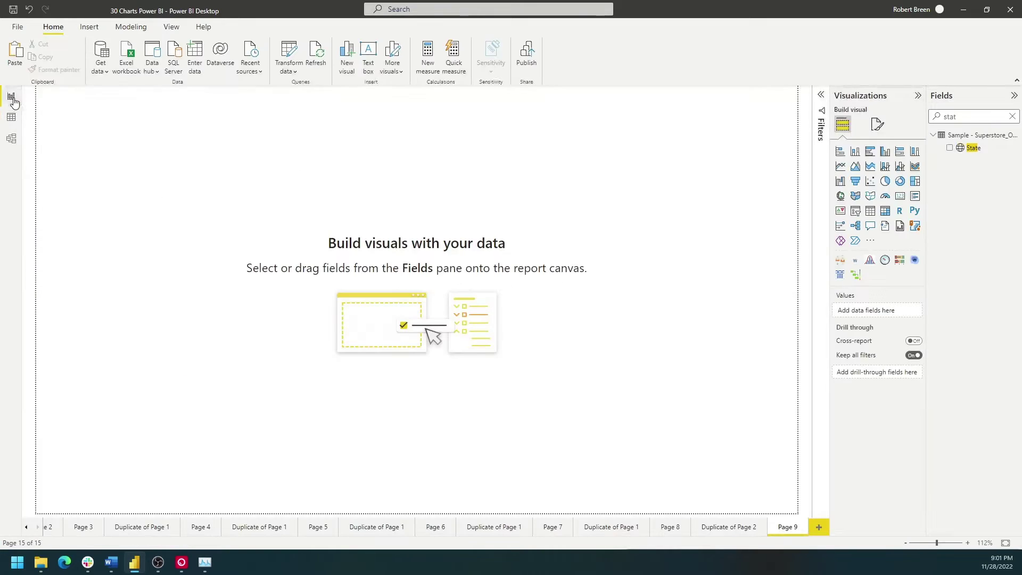
Insert a shape map on Page 9 with State as location and Sales as color saturation, and enlarge it to the page height.
click(871, 198)
click(949, 149)
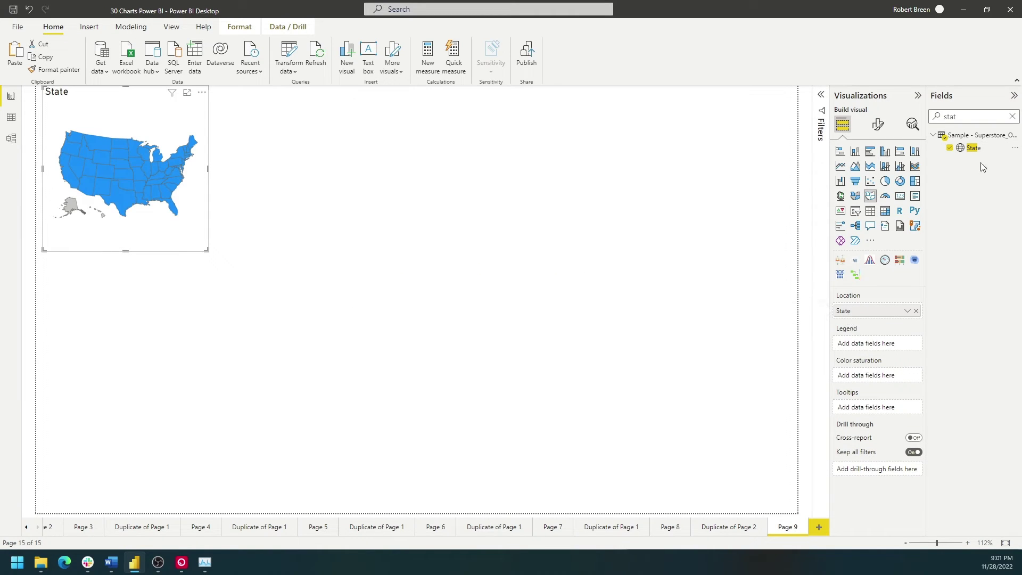
text(sal)
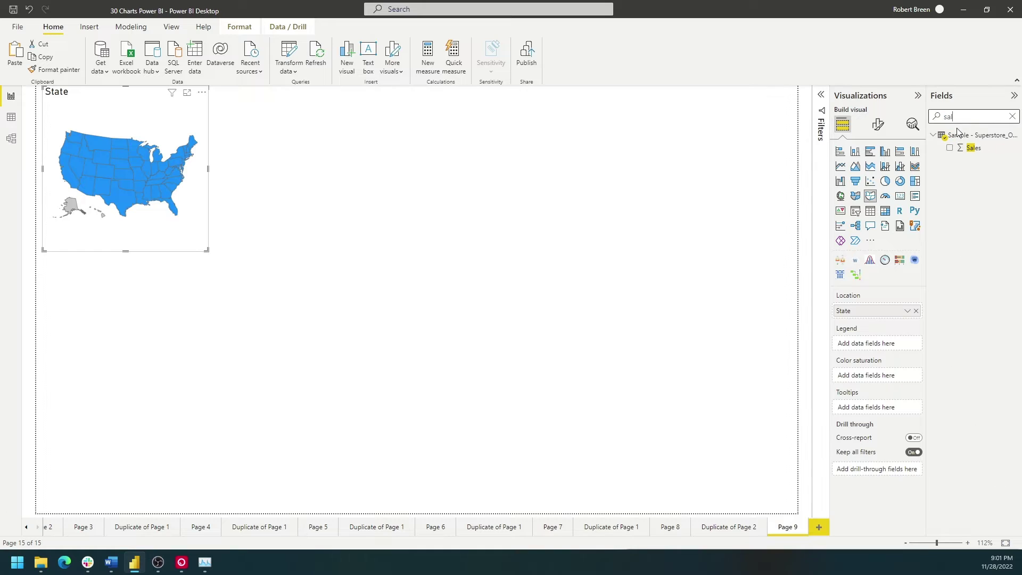
mouse_move(978, 149)
mouse_down()
mouse_move(885, 349)
mouse_move(886, 377)
mouse_up()
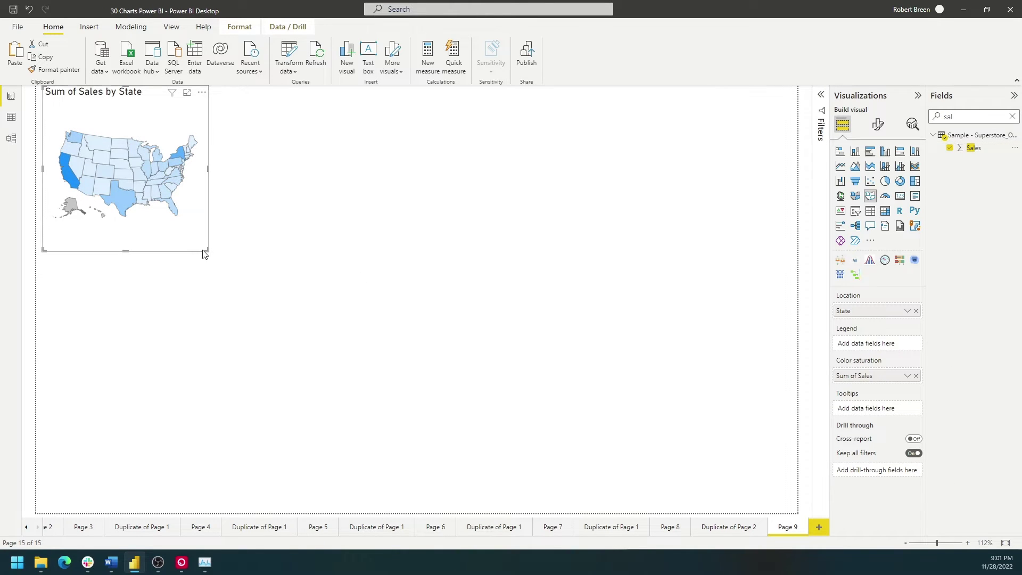
drag(207, 250, 349, 509)
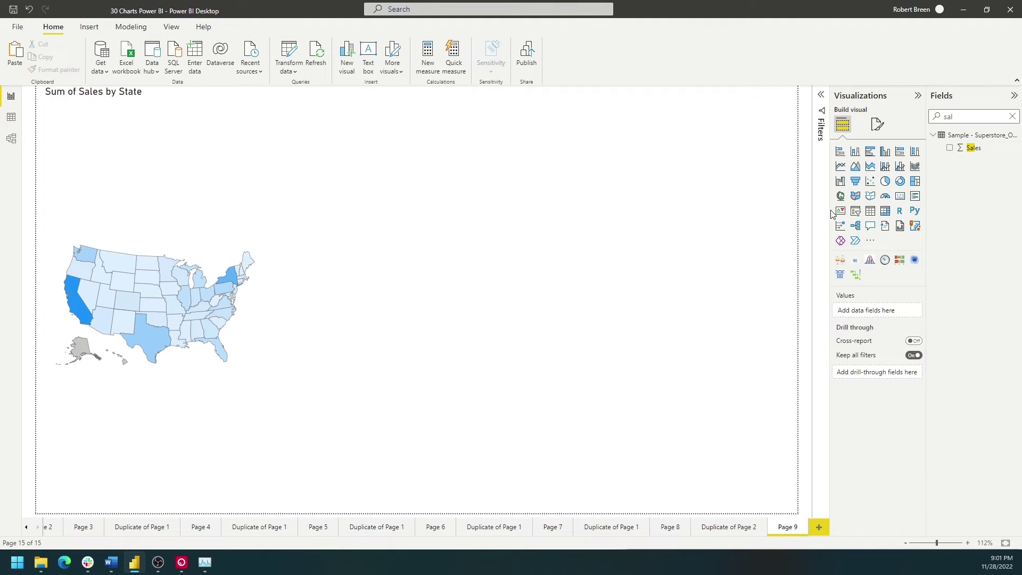
Insert a bubble map beside the shape map with City as its location.
click(842, 198)
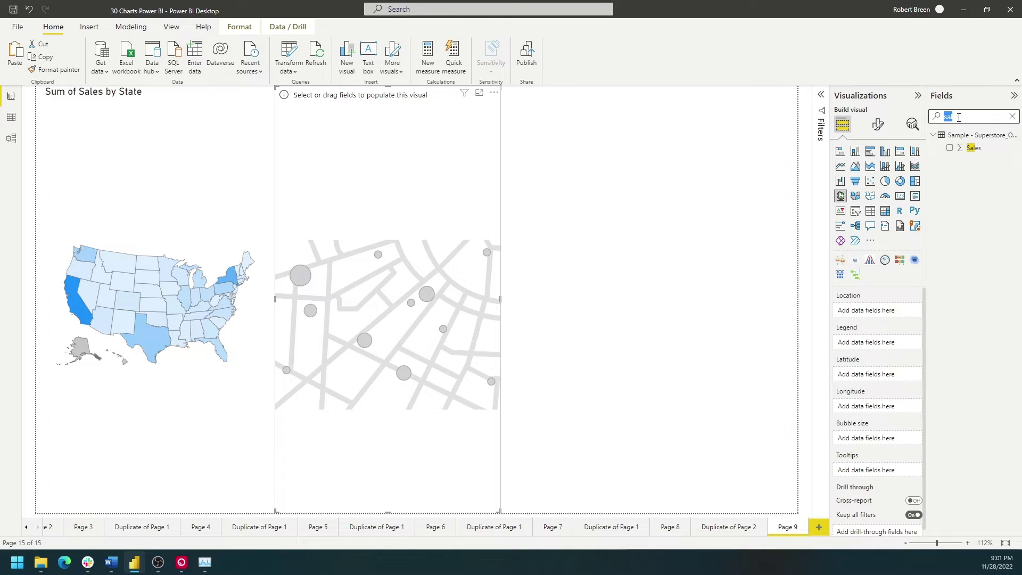
text(citry)
key(BackSpace)
key(BackSpace)
drag(970, 149, 878, 312)
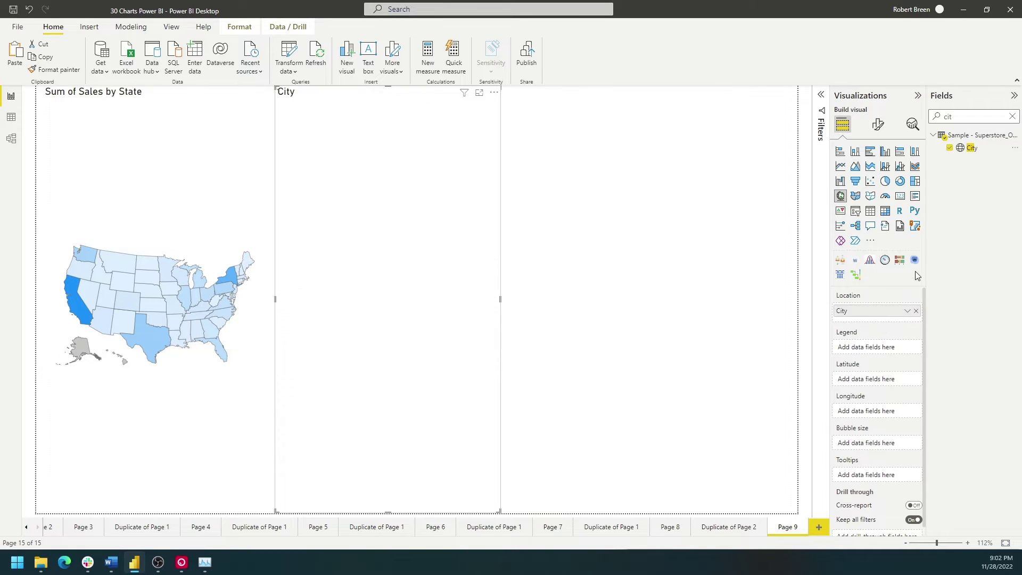
Add State above City in the bubble map's location hierarchy.
text(sal)
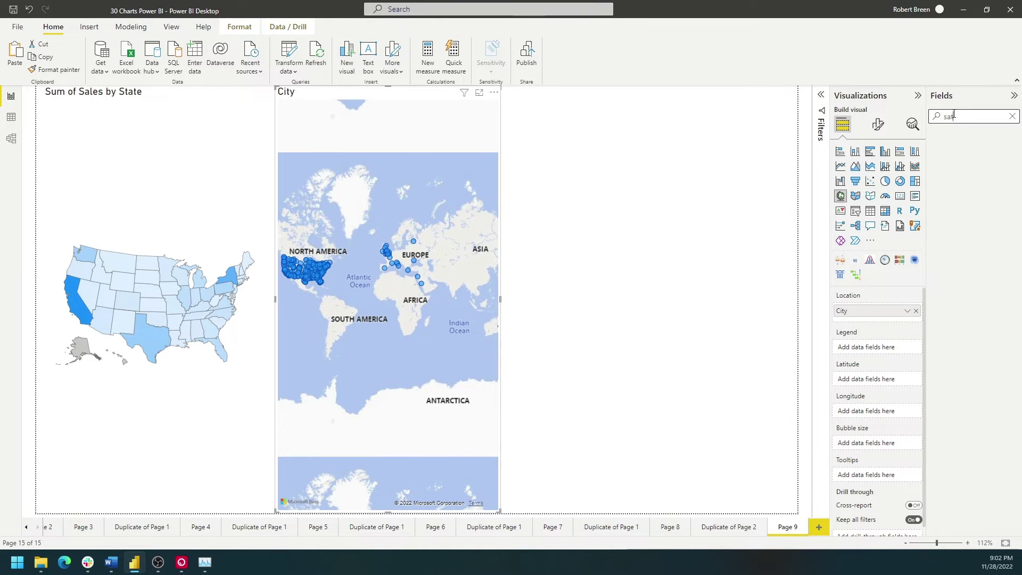
text(e)
drag(974, 148, 869, 311)
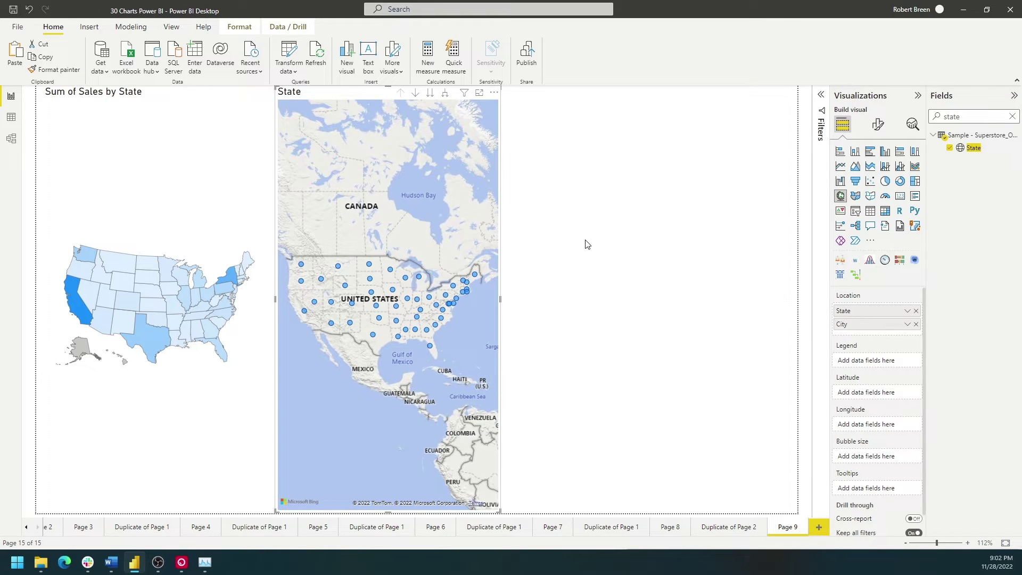
Set Sales as the bubble map's bubble size and inspect a bubble on the US East Coast.
double_click(957, 116)
text(sales)
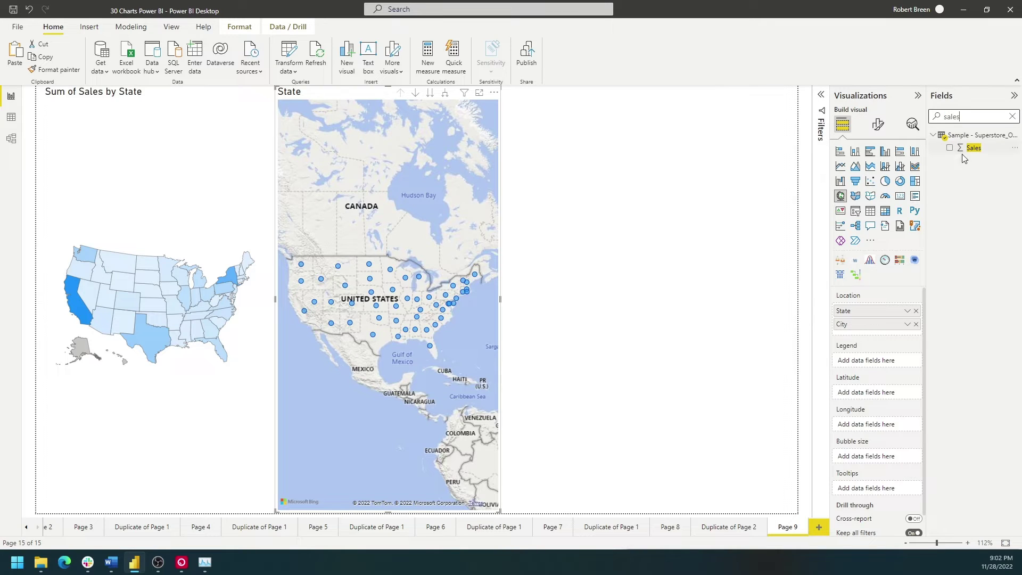
drag(972, 149, 876, 456)
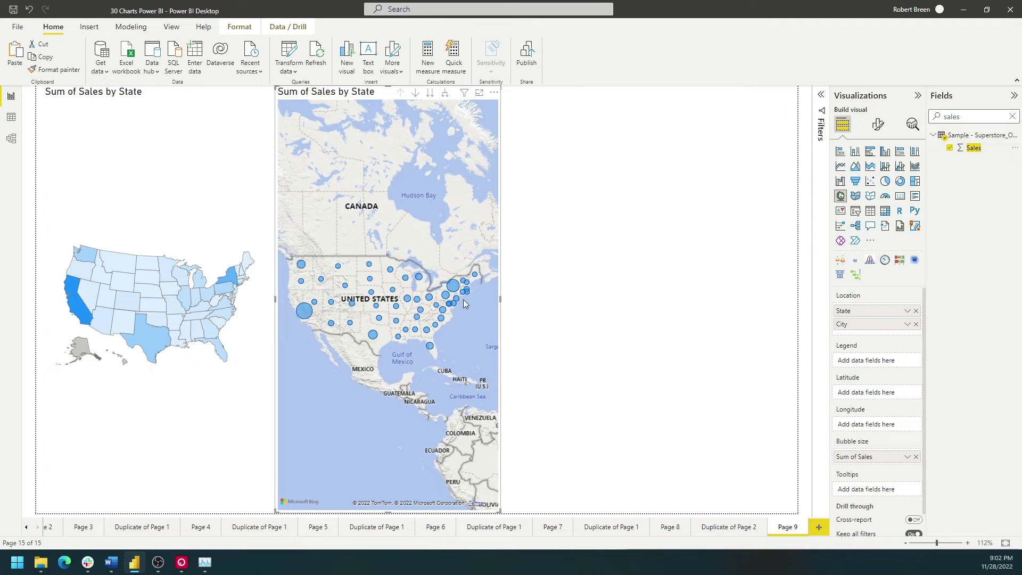
mouse_move(454, 290)
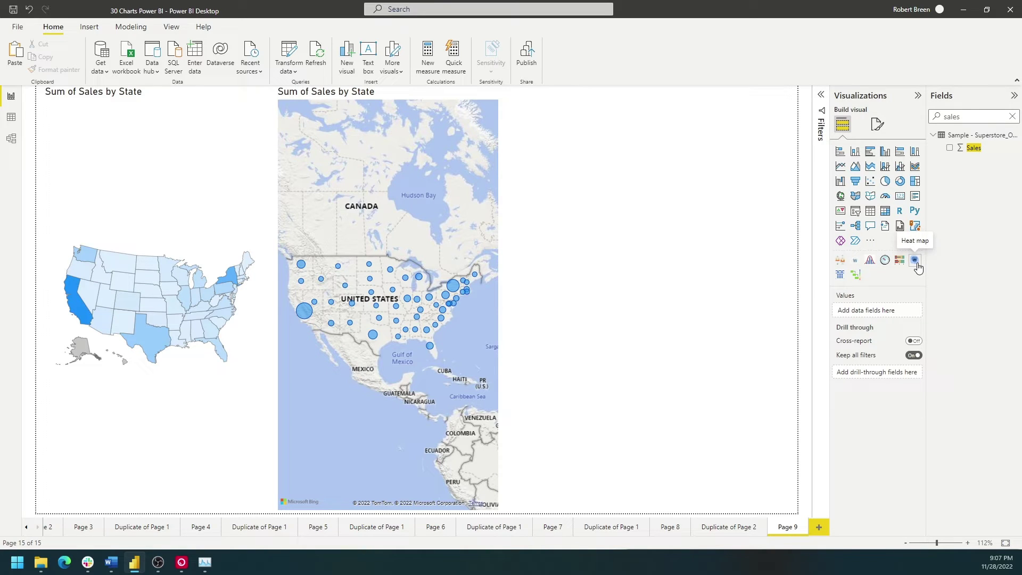
Insert a heat map beside the bubble map with Sales as its value and State as its location ID.
click(871, 242)
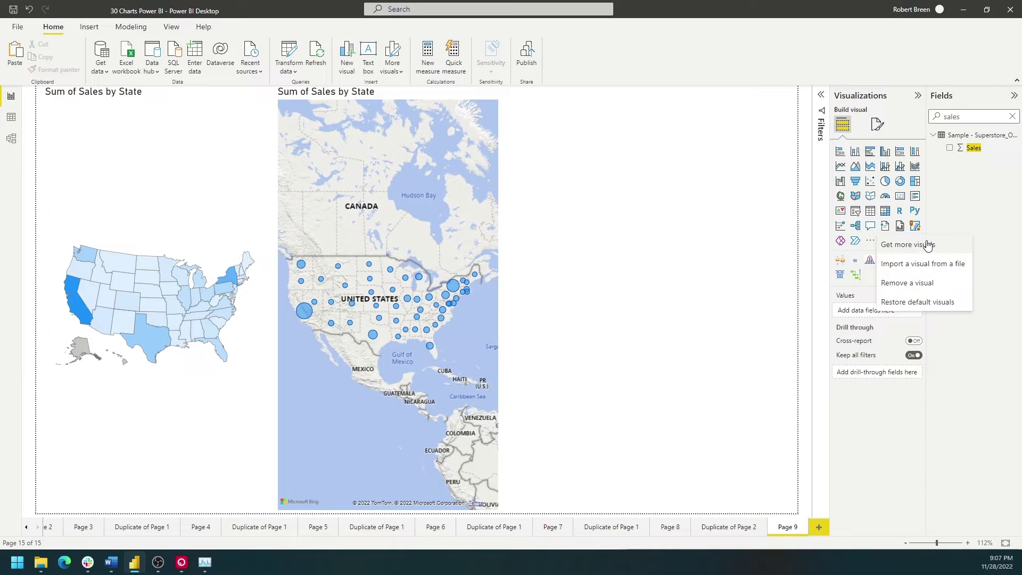
click(960, 227)
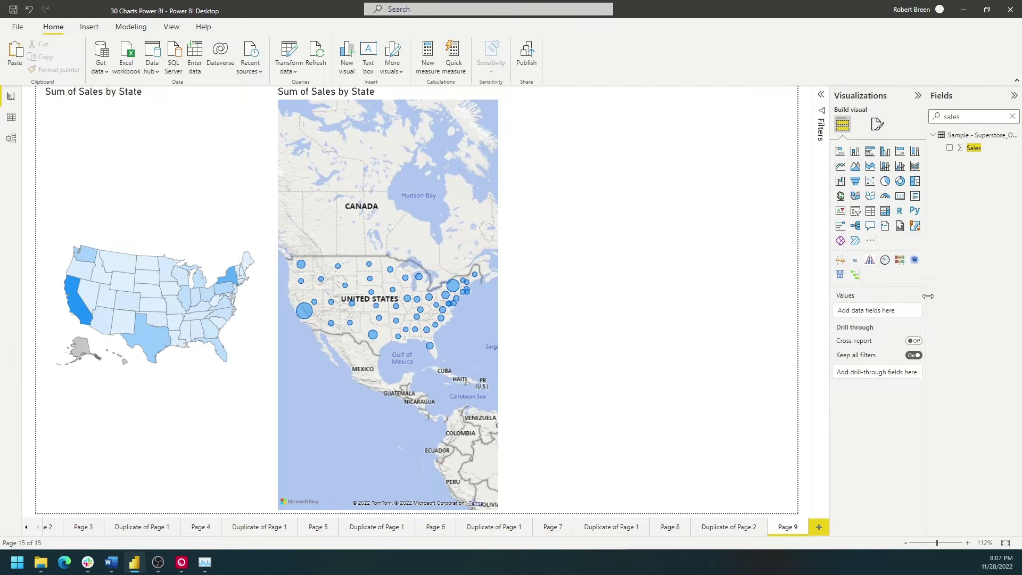
click(914, 260)
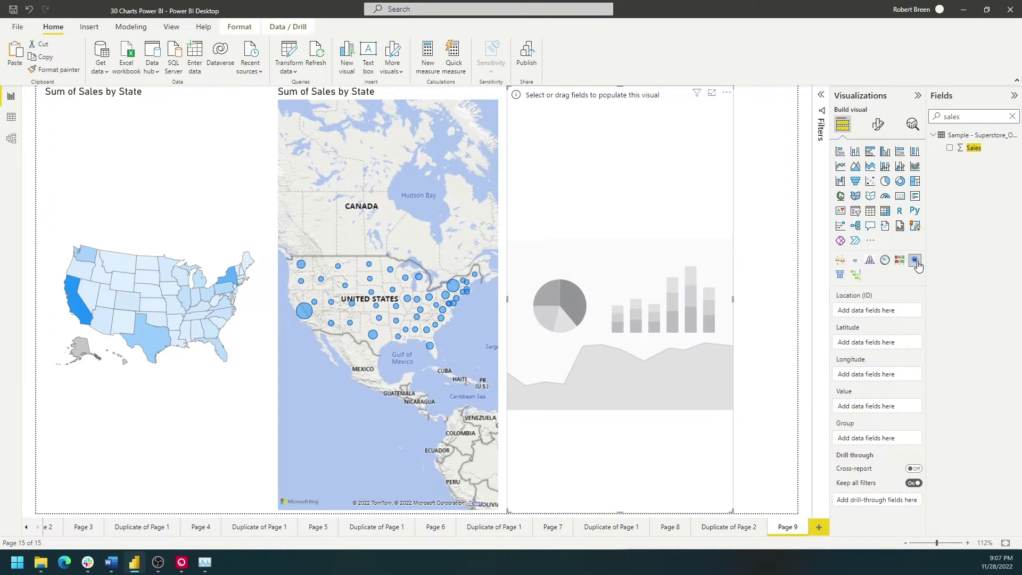
drag(966, 153, 876, 401)
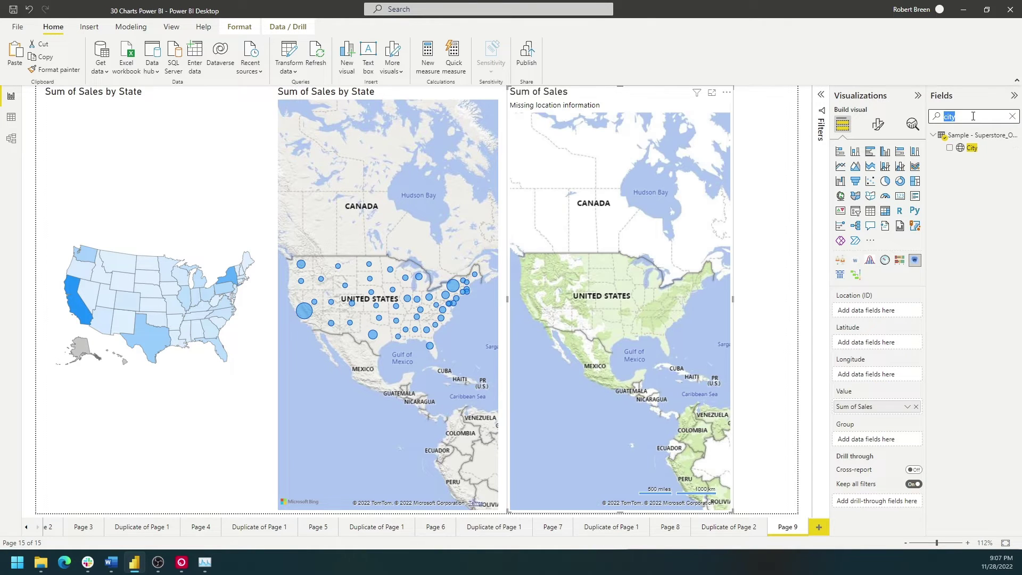
text(state)
drag(994, 151, 882, 312)
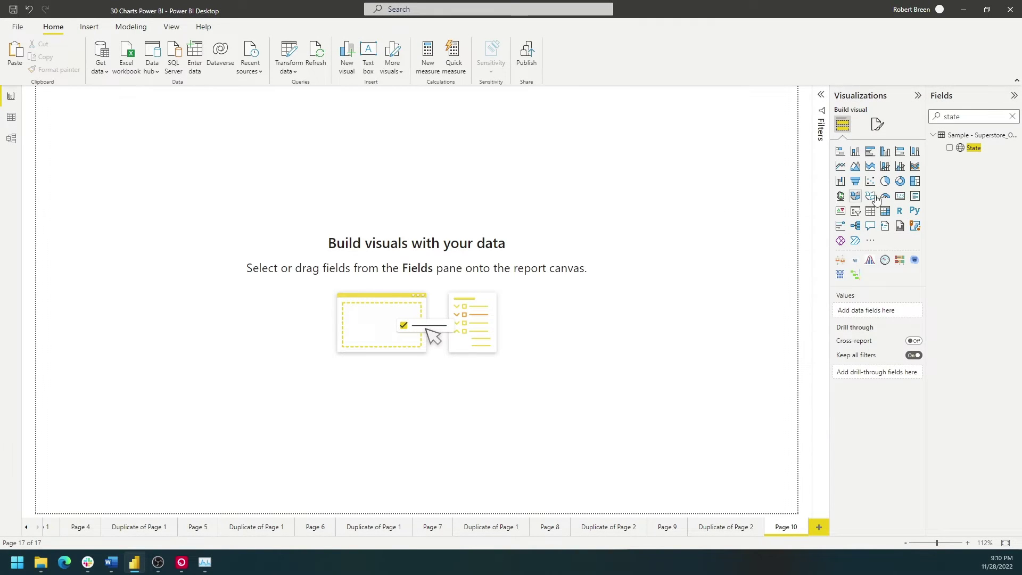
Insert a card on the blank Page 10 showing Sales.
click(900, 197)
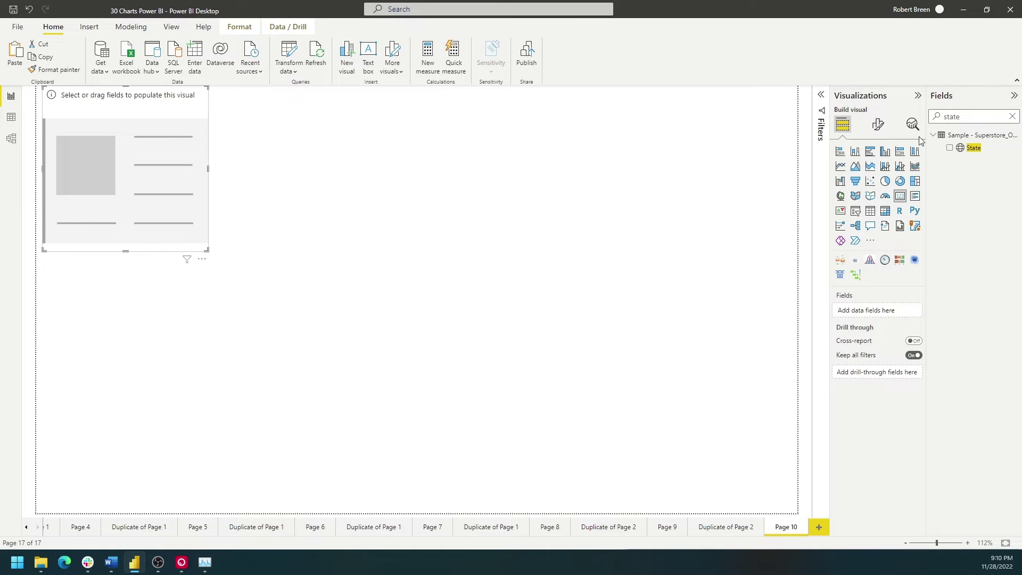
text(sa)
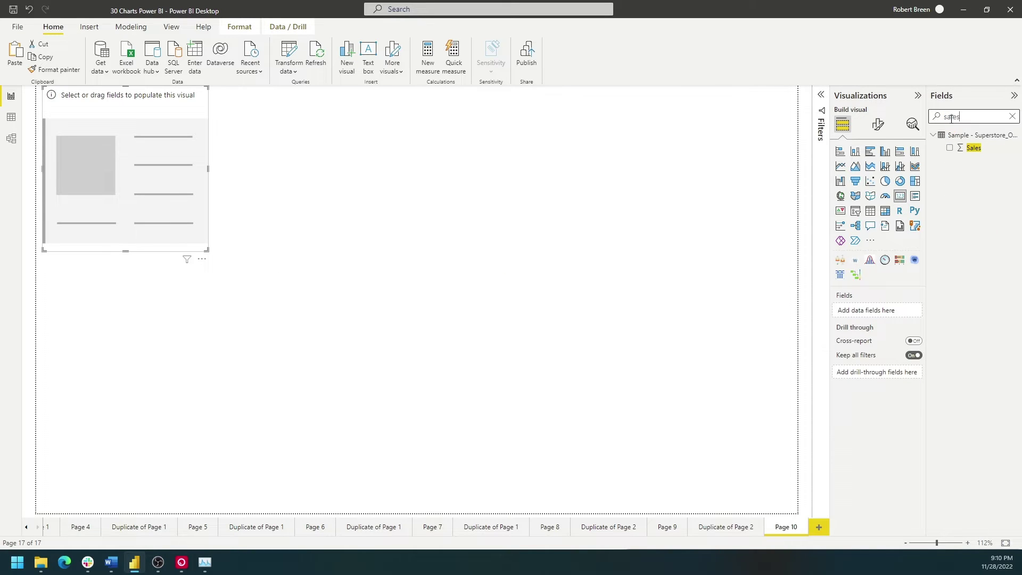
text(les)
drag(973, 148, 868, 312)
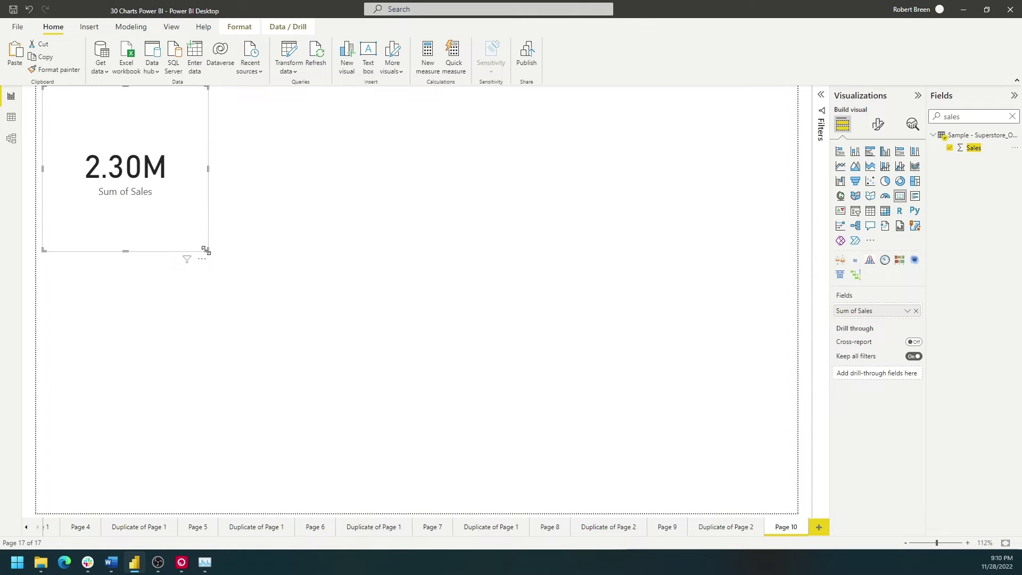
Shorten the Sales card on Page 10 and place a second card showing Profit directly beside it.
drag(205, 249, 210, 186)
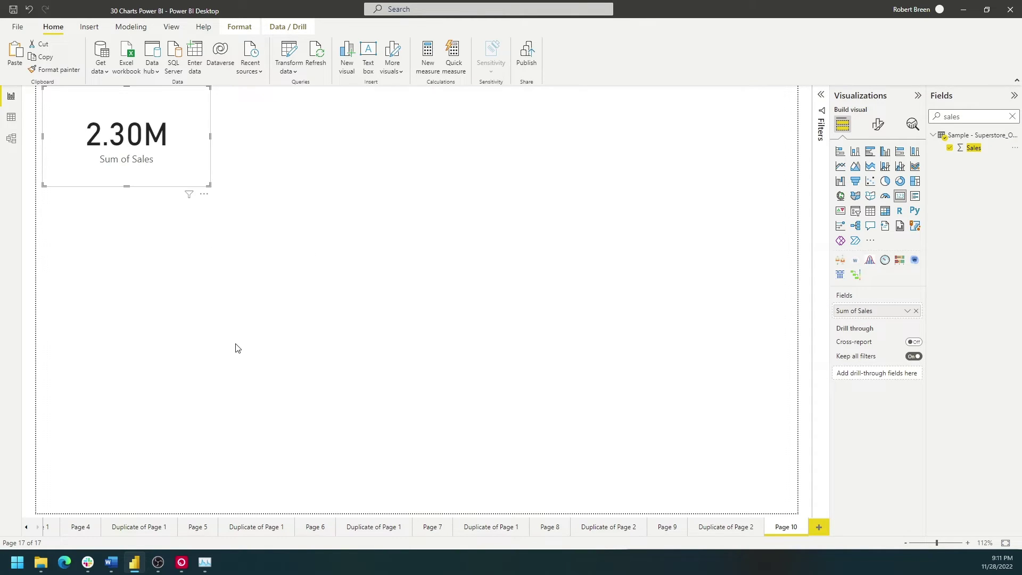
click(444, 169)
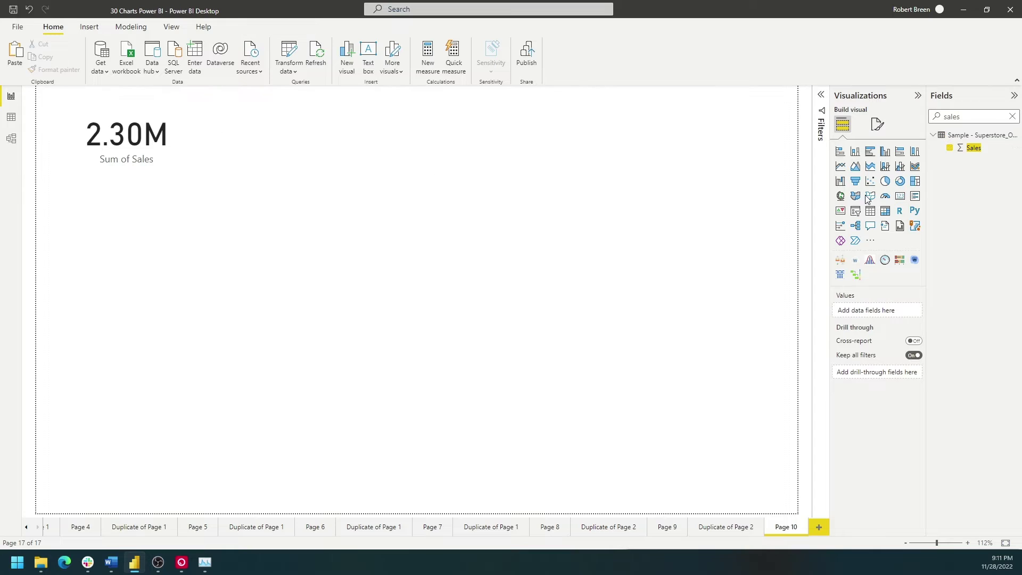
click(913, 194)
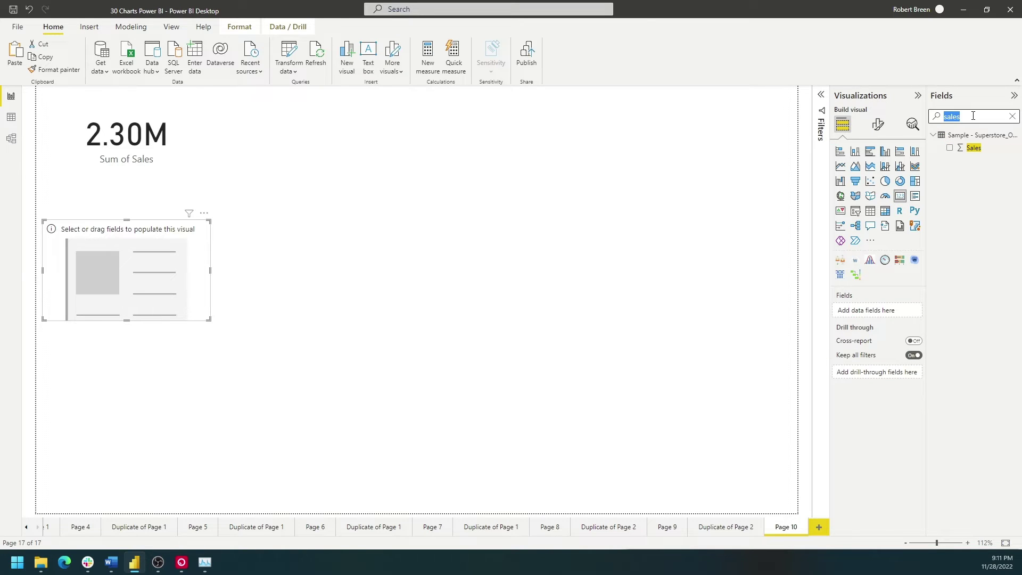
text(pro)
click(949, 160)
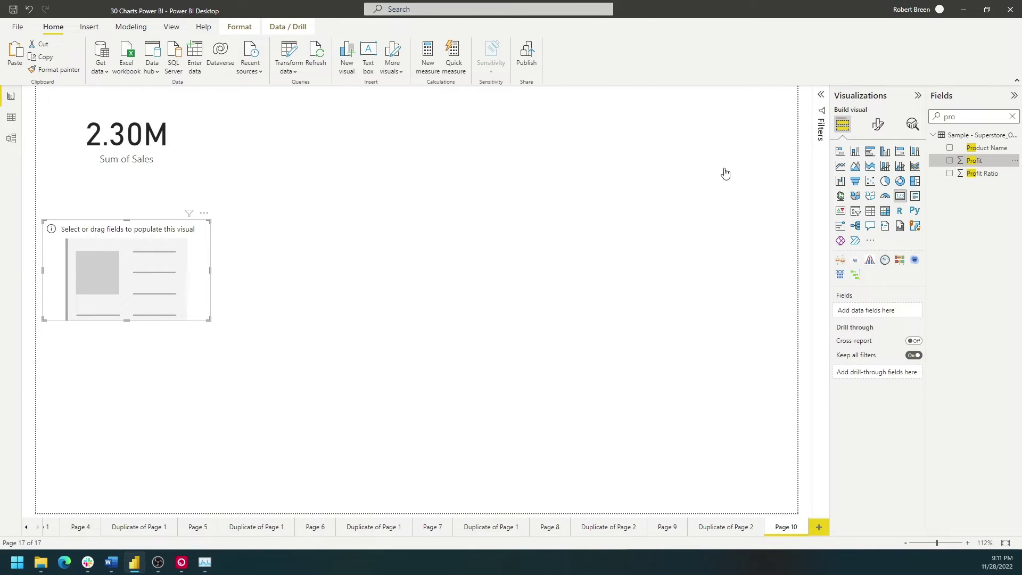
drag(184, 256, 297, 128)
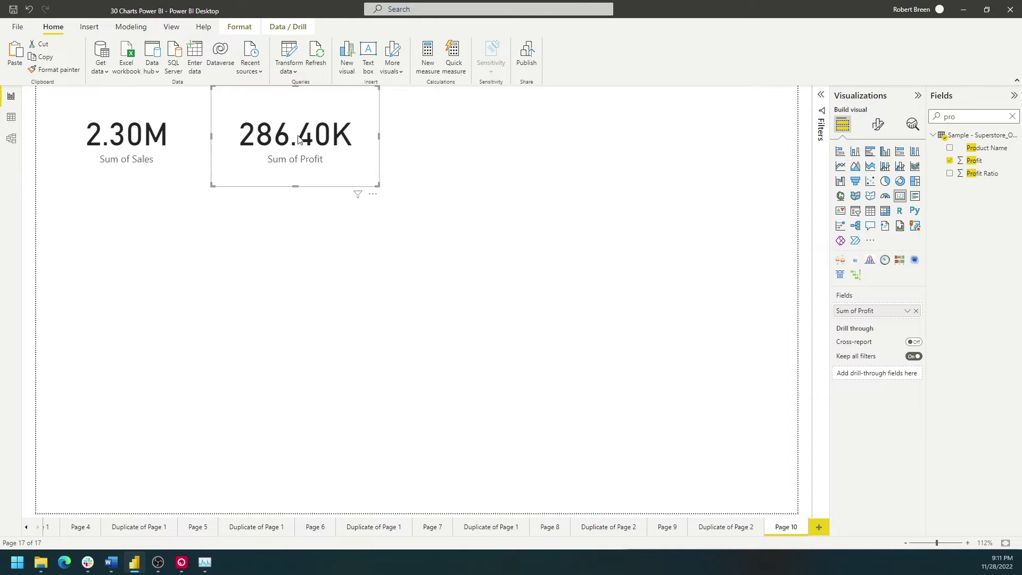
Insert a multi-row card showing Profit and Sales and place it near the page's upper-right corner.
click(456, 371)
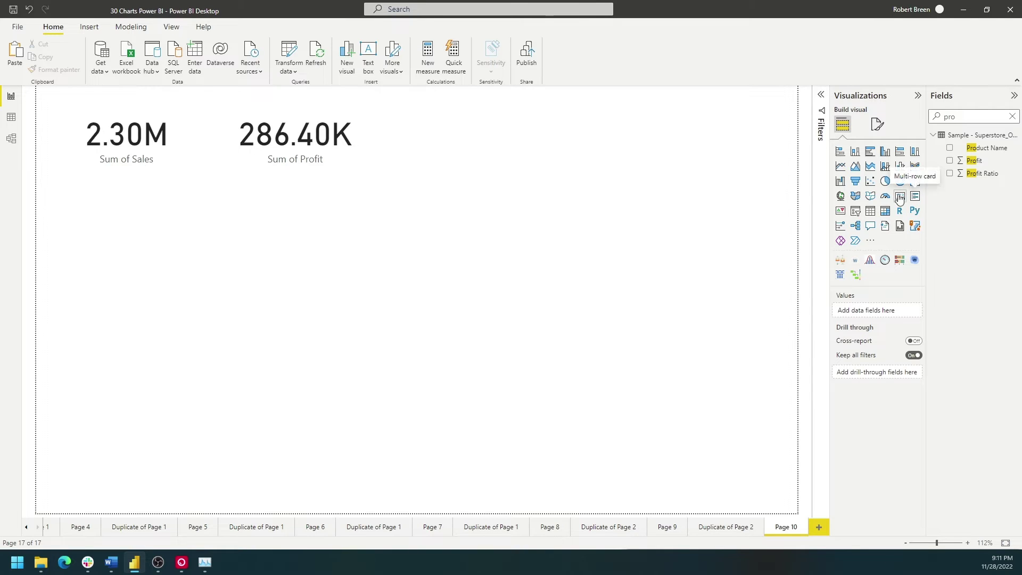
click(914, 197)
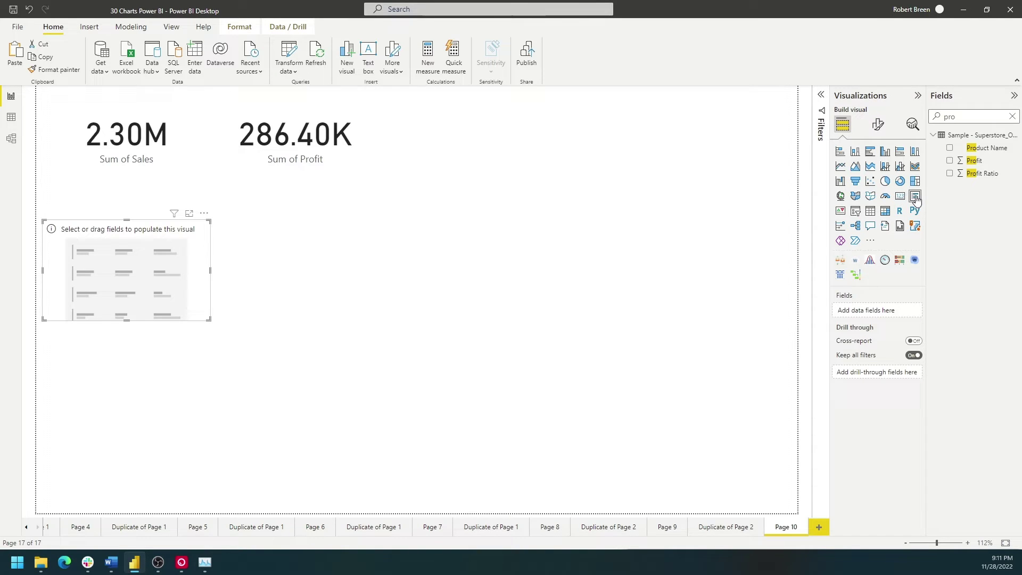
click(950, 161)
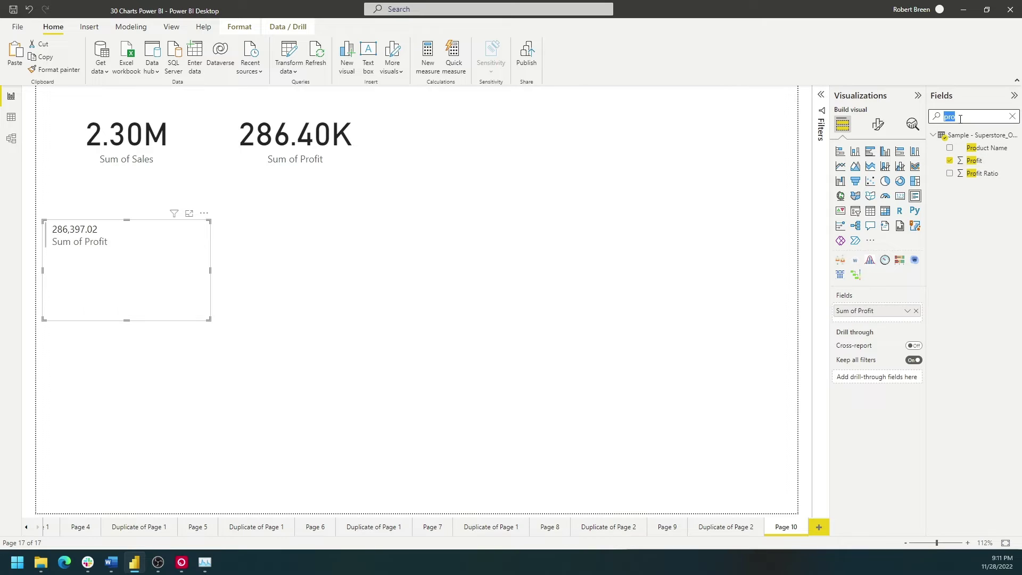
text(sales)
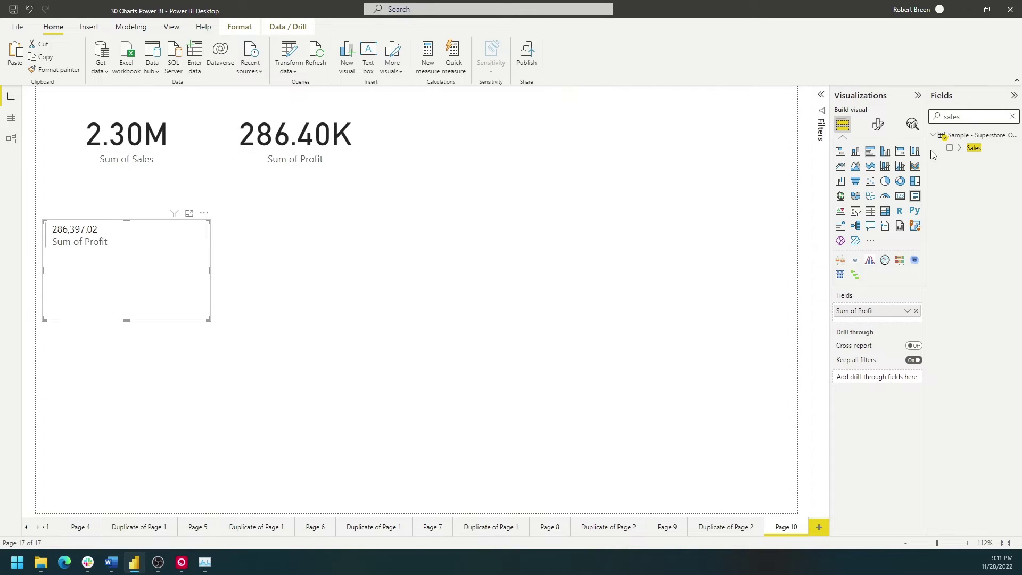
click(950, 148)
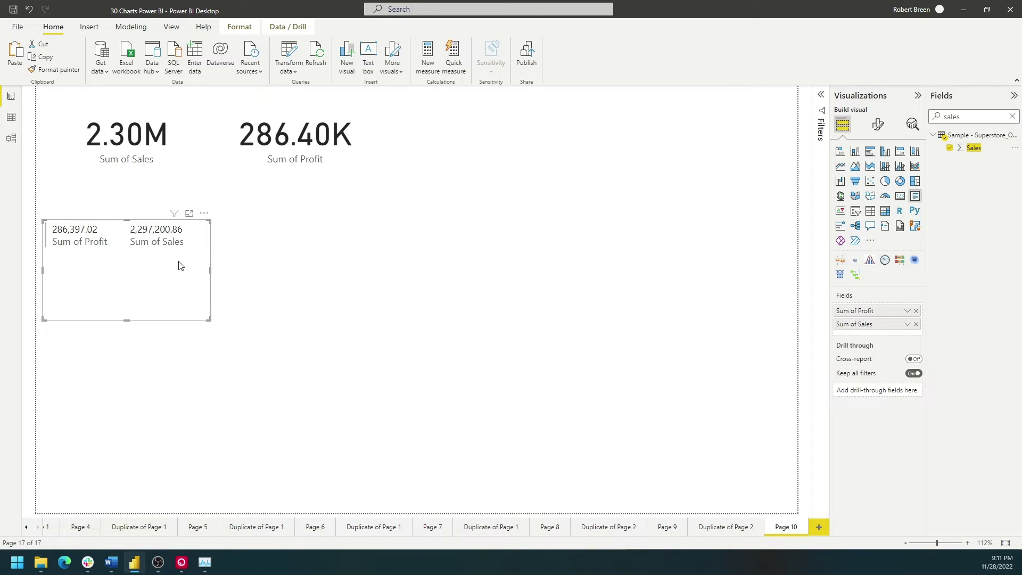
drag(176, 282, 669, 168)
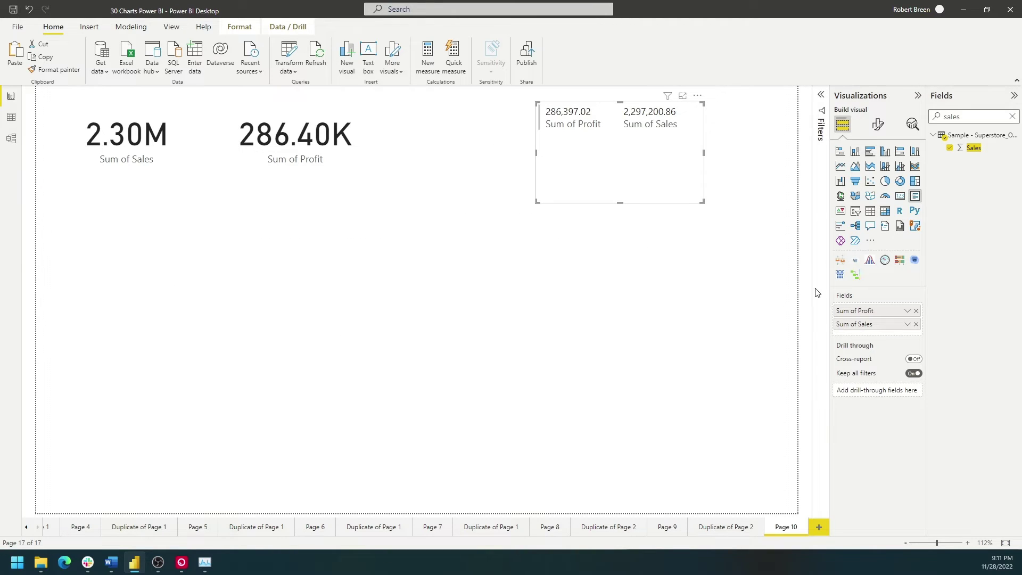
Insert a KPI visual below the cards with Sales as its value and the Order Date Month as its trend axis.
key(Escape)
click(841, 213)
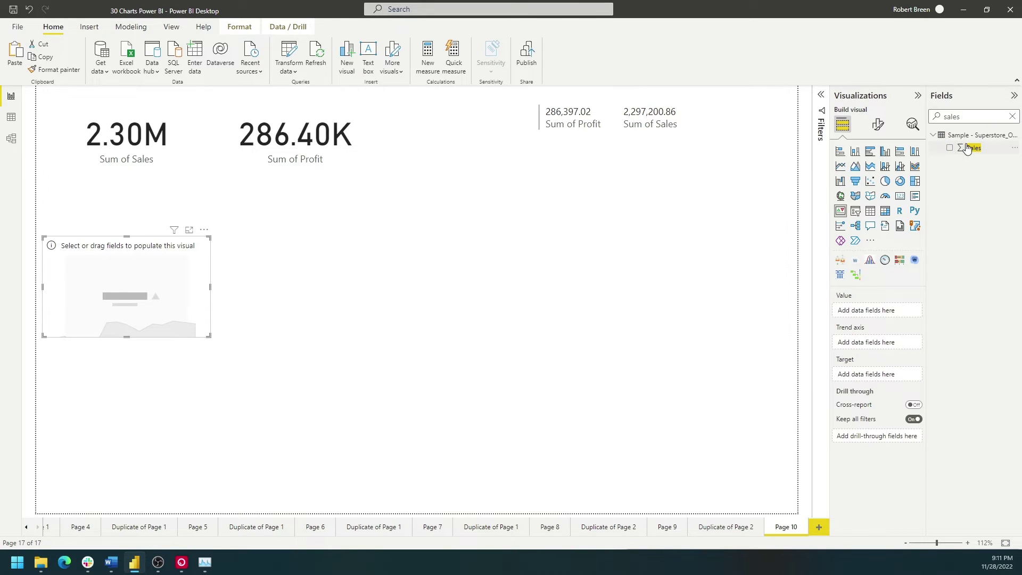
drag(967, 149, 875, 315)
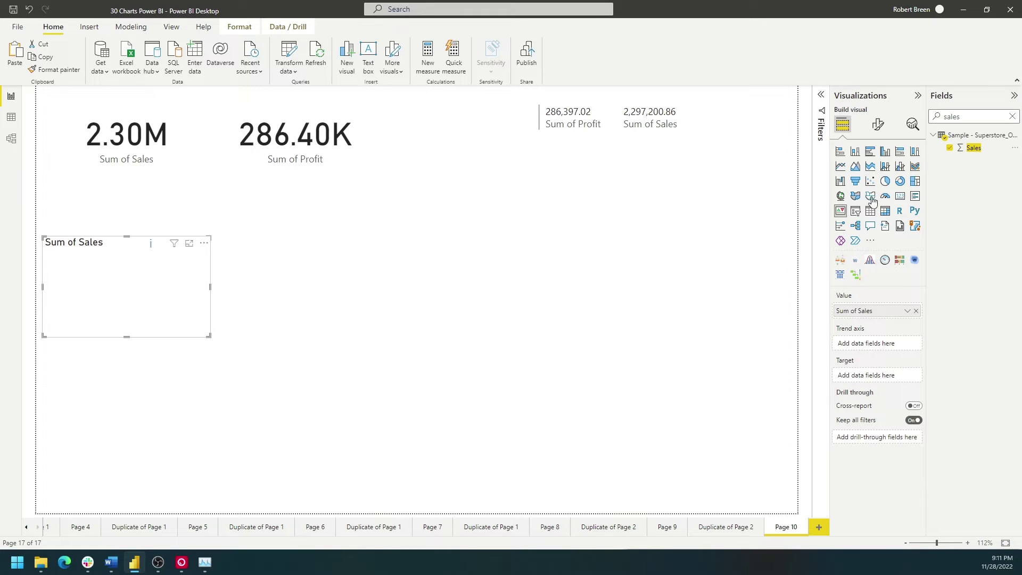
key(ctrl+a)
text(order)
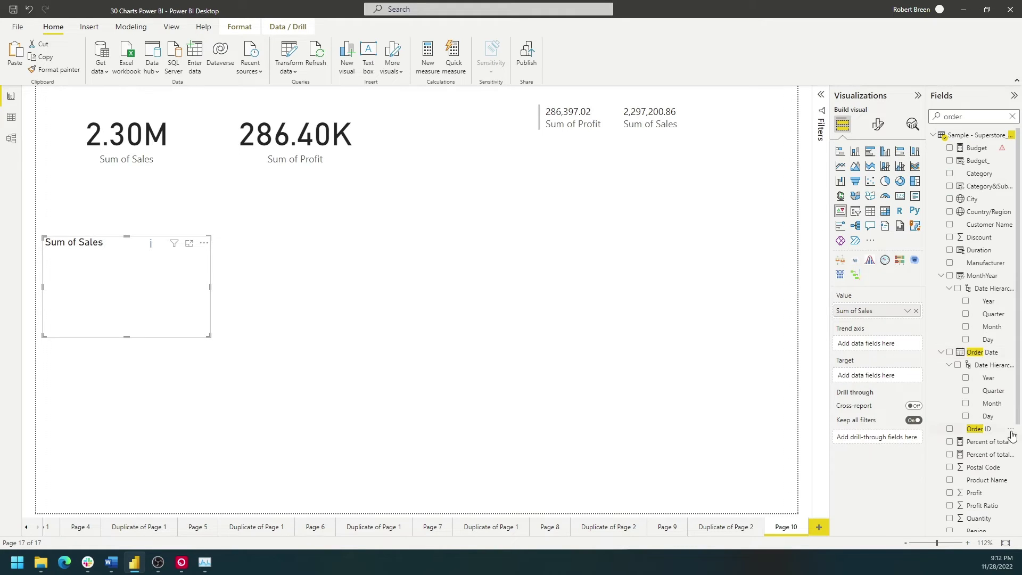
drag(998, 406, 896, 346)
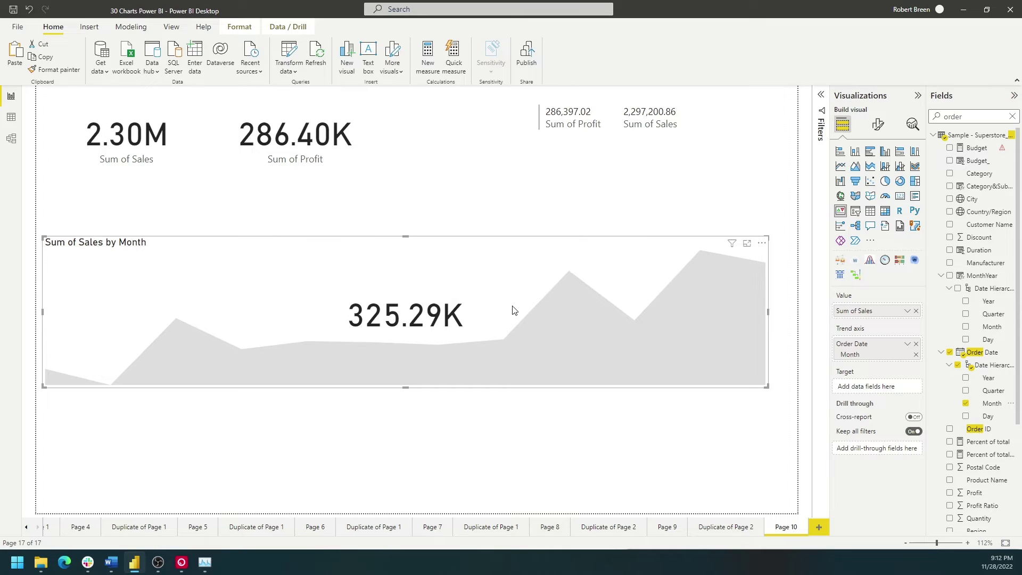
Set the Budget_ field as the target of the KPI visual.
double_click(968, 116)
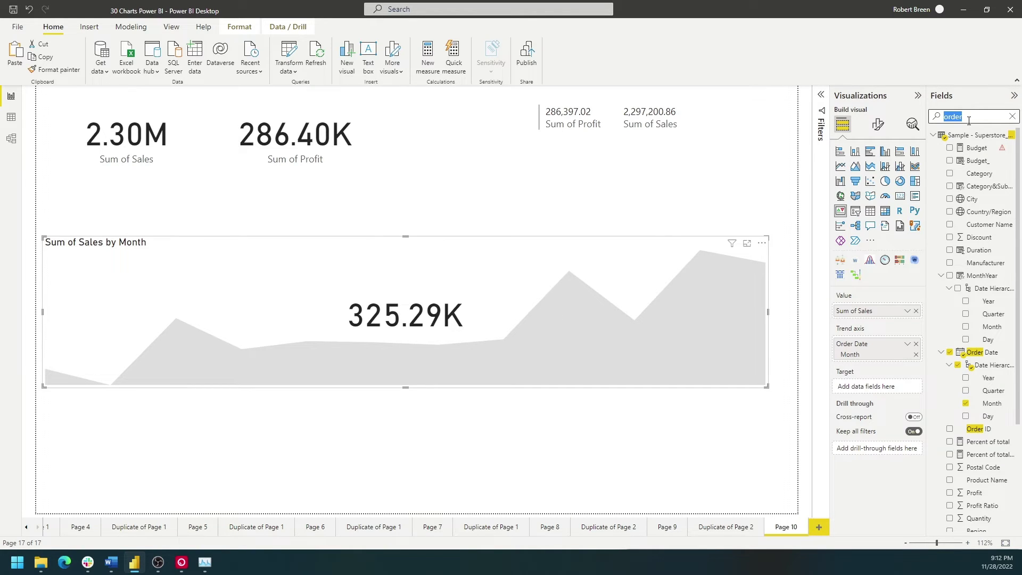
text(biudget)
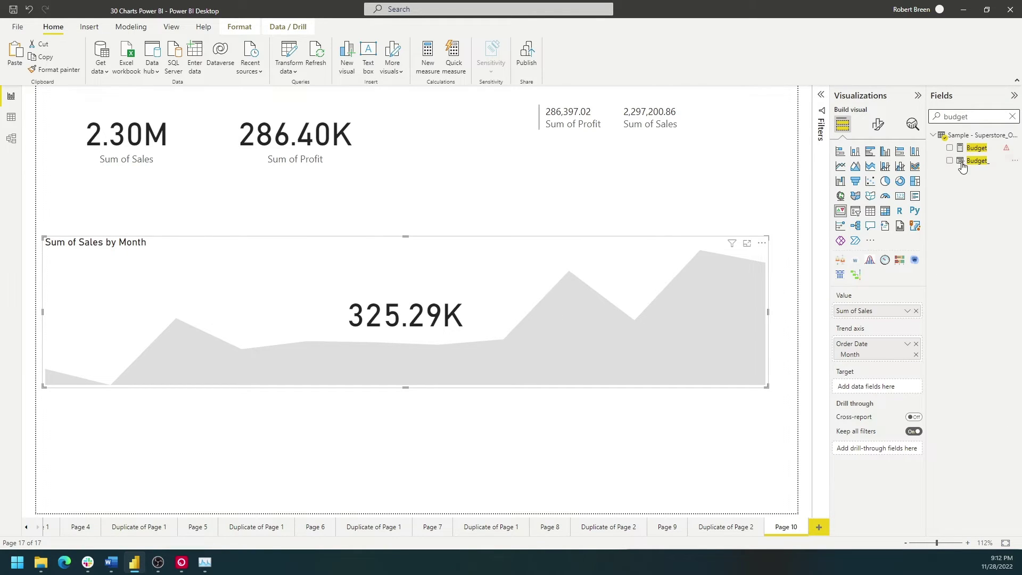
drag(962, 167, 876, 391)
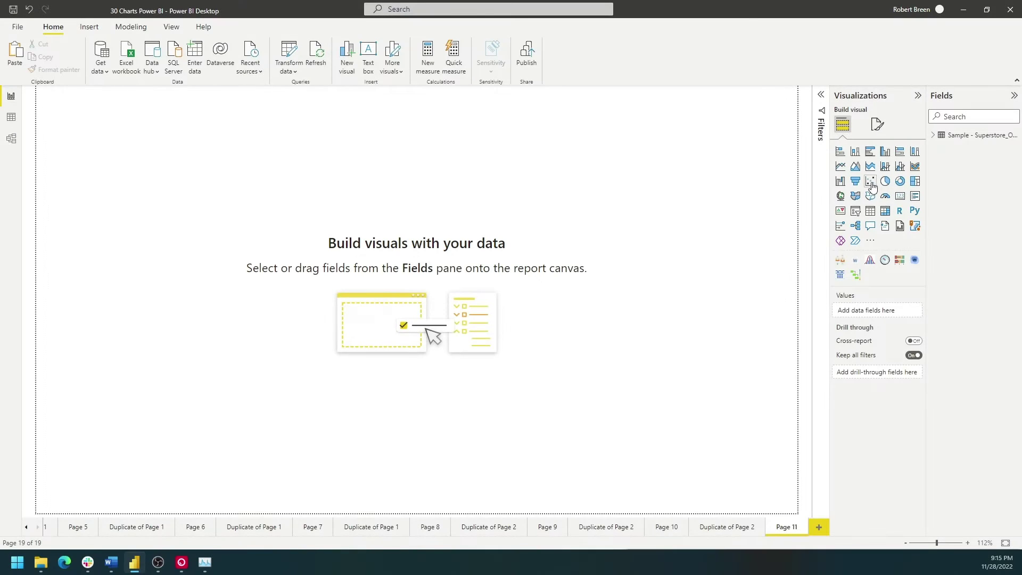
Insert a scatter chart on blank Page 11 with Sales on the X axis and Profit on the Y axis, enlarged to nearly fill the page.
click(870, 182)
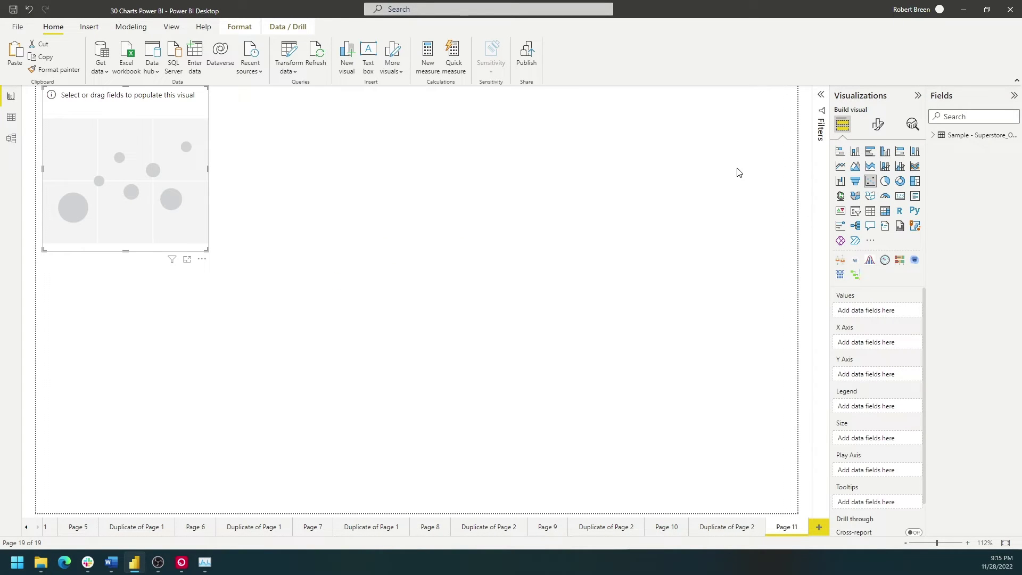
click(980, 117)
text(sales)
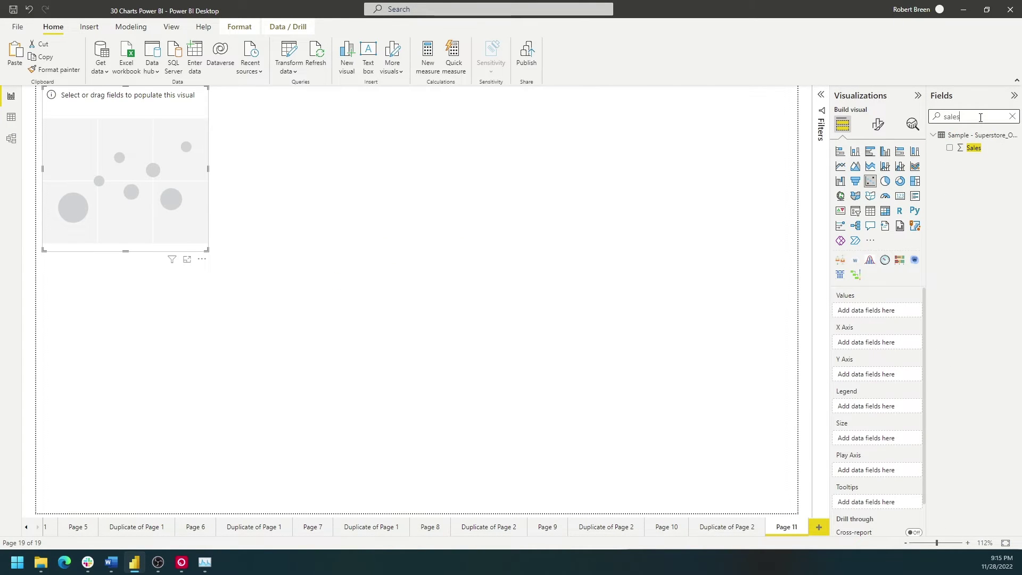
click(949, 148)
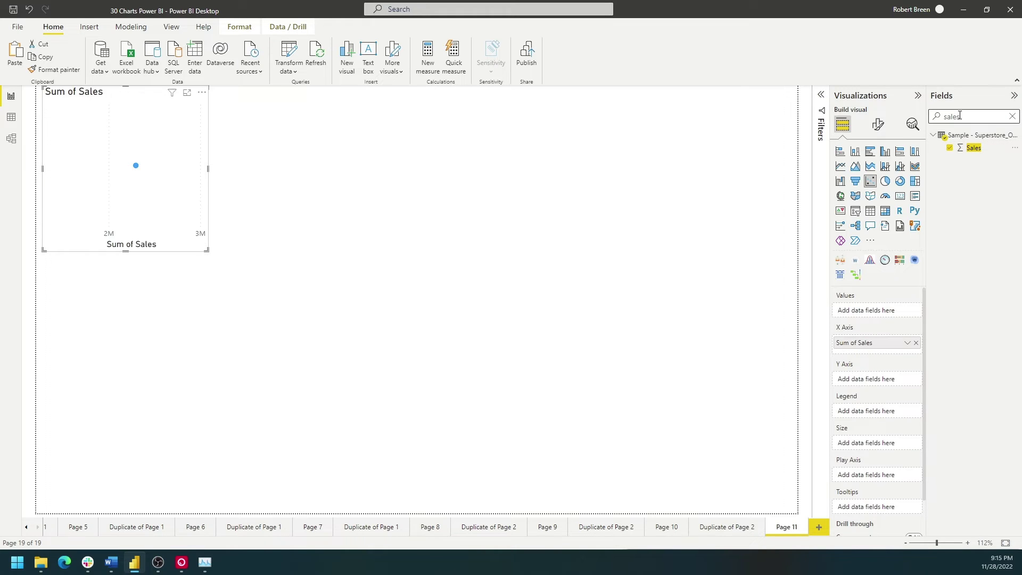
text(profit)
click(950, 148)
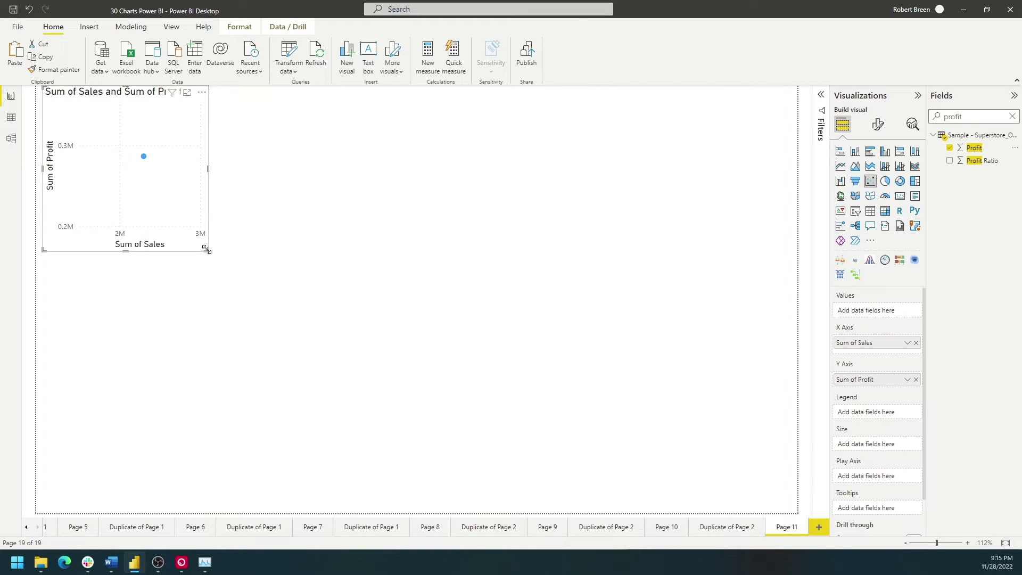
drag(207, 250, 472, 358)
drag(599, 417, 784, 505)
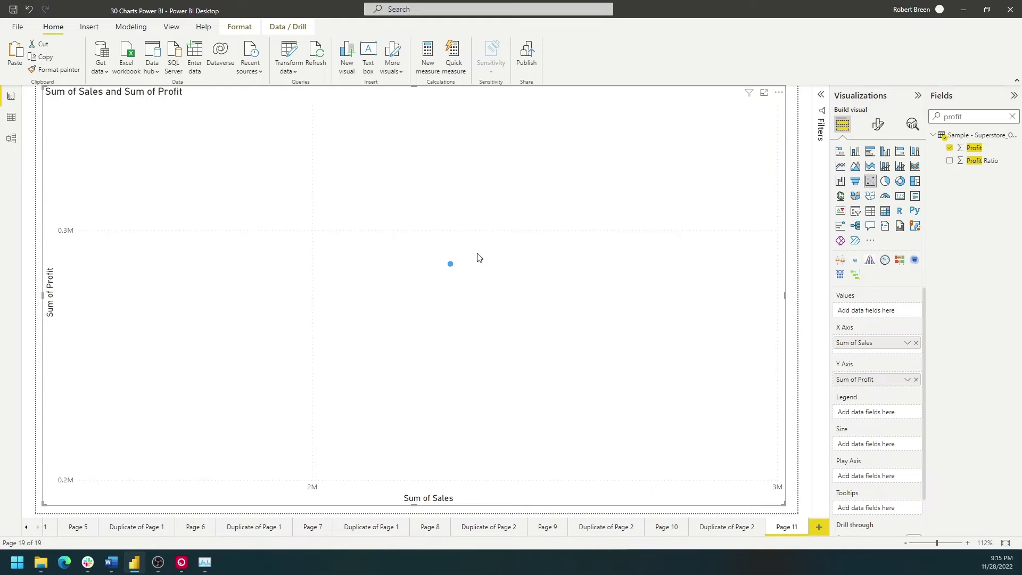
Use Region as the scatter chart's legend and Sales as its bubble size.
double_click(953, 116)
text(reg)
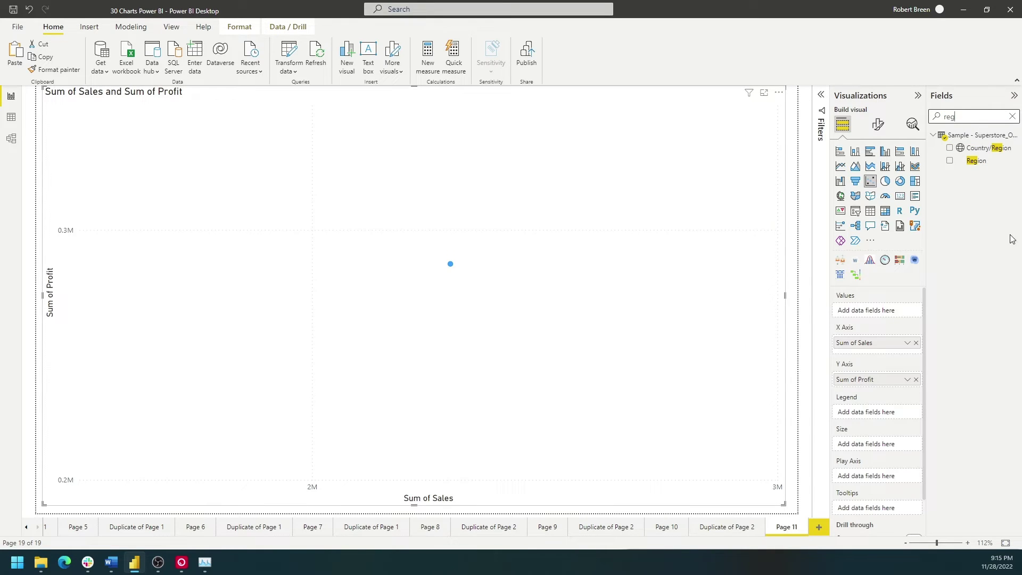
drag(974, 163, 878, 413)
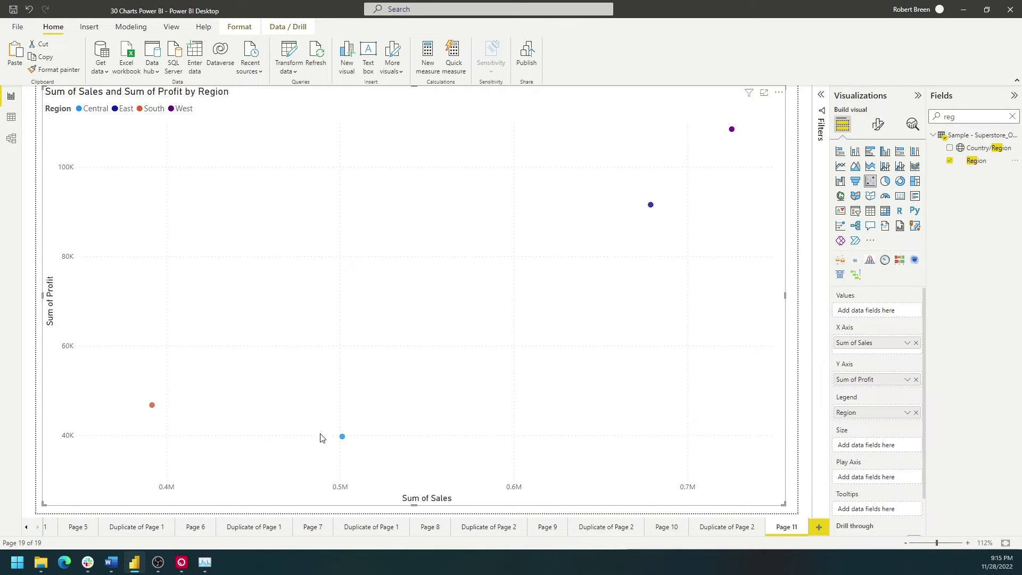
double_click(976, 116)
text(sales)
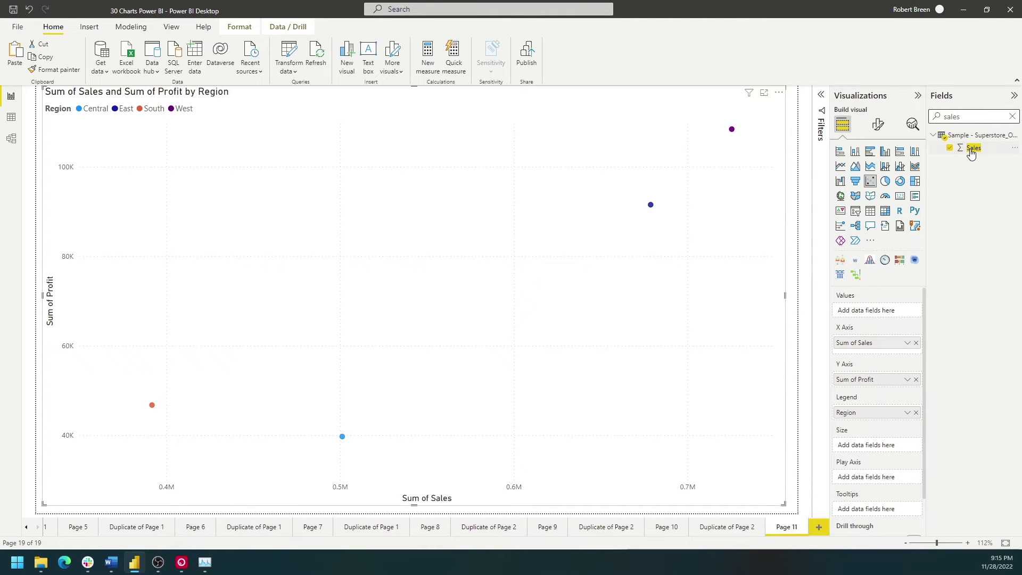
drag(971, 149, 900, 444)
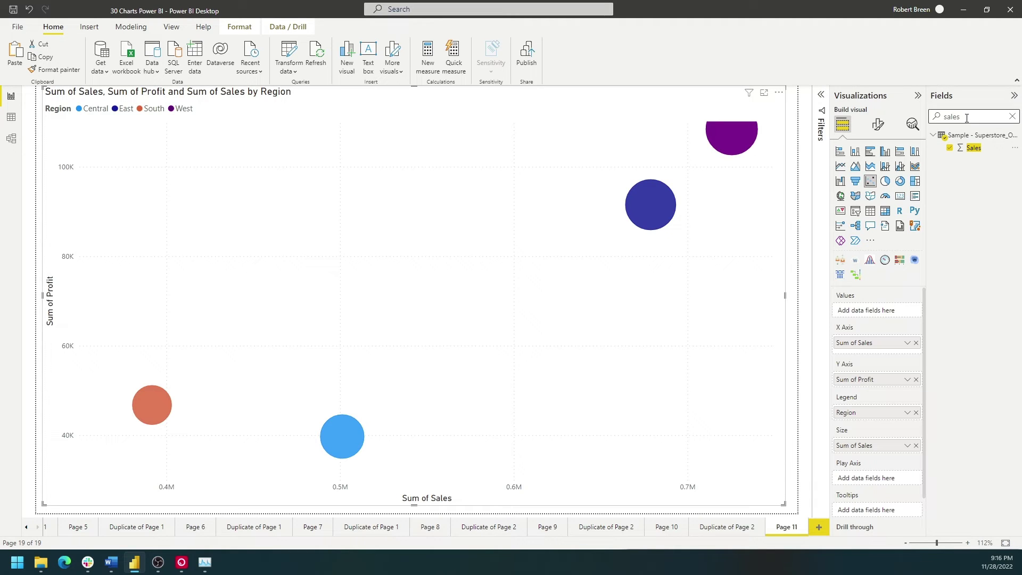
Add Category and, below it, Product Name to the scatter chart's values and expand the hierarchy down one level.
text(cat)
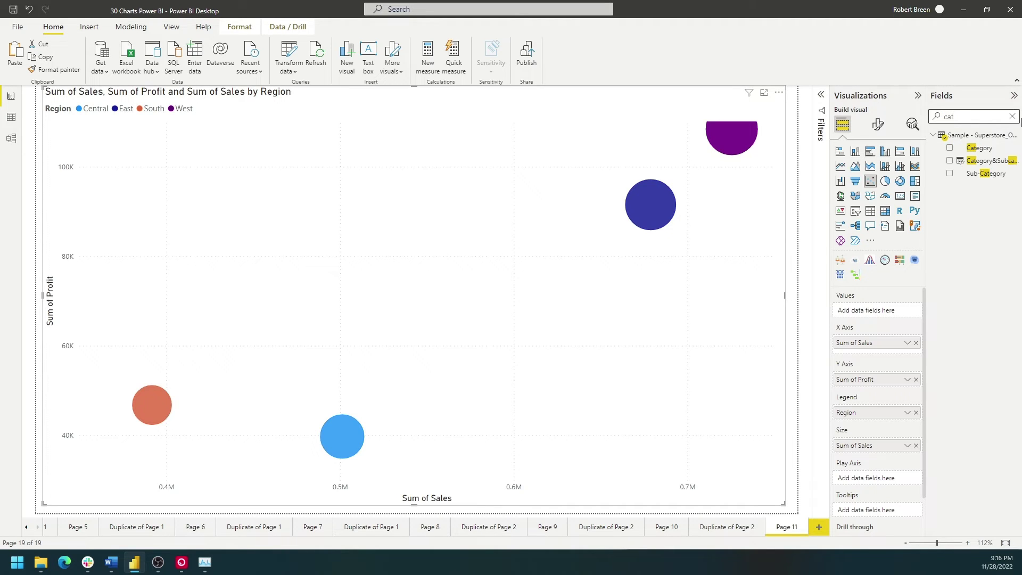
drag(974, 154, 878, 311)
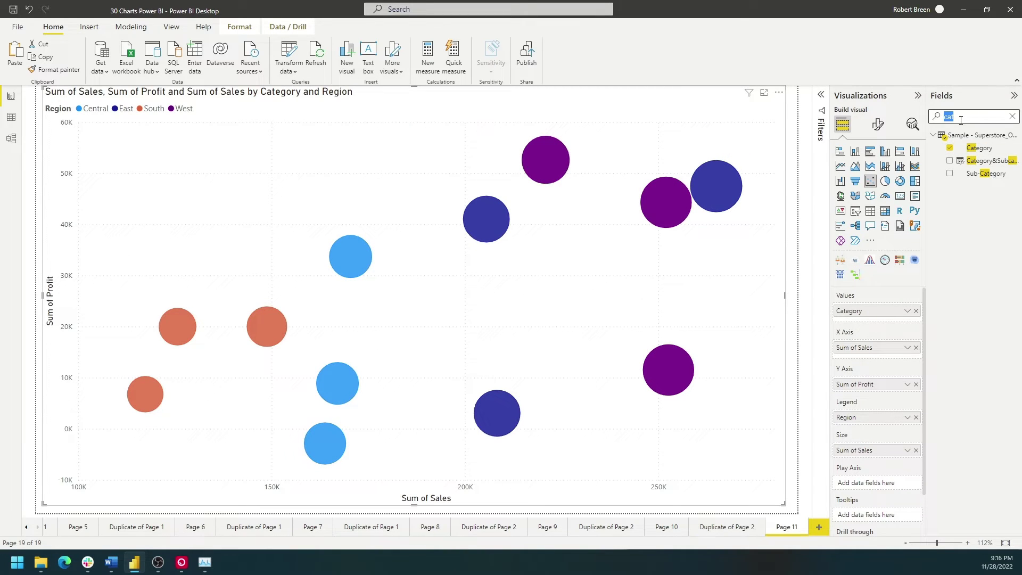
text(prof)
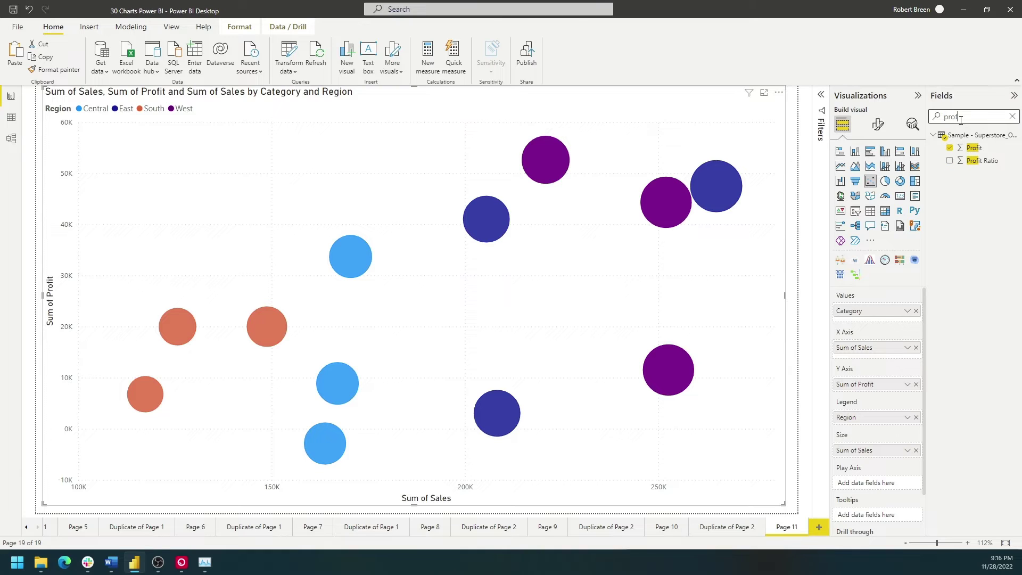
key(BackSpace)
text(d)
drag(982, 151, 898, 320)
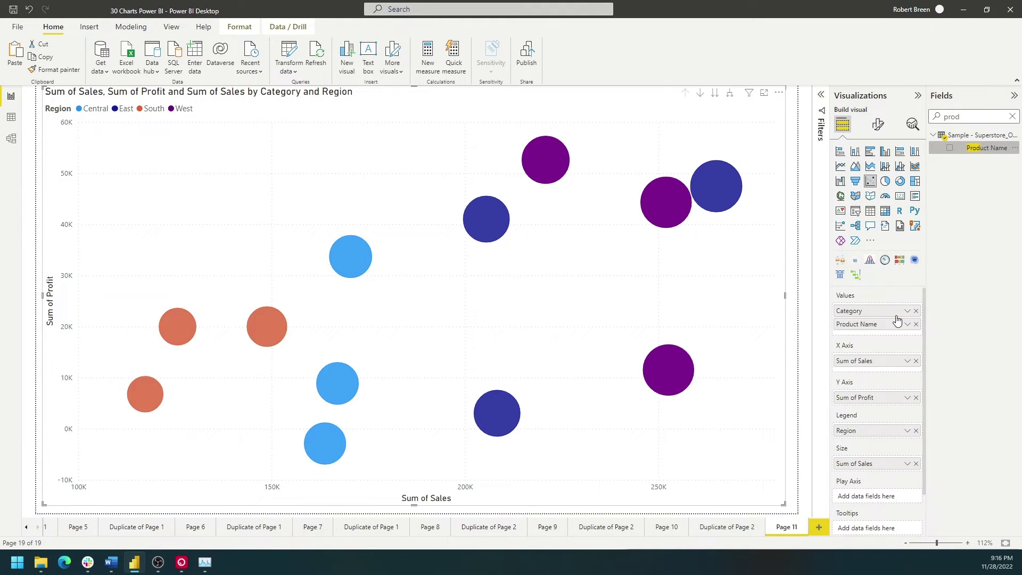
click(730, 94)
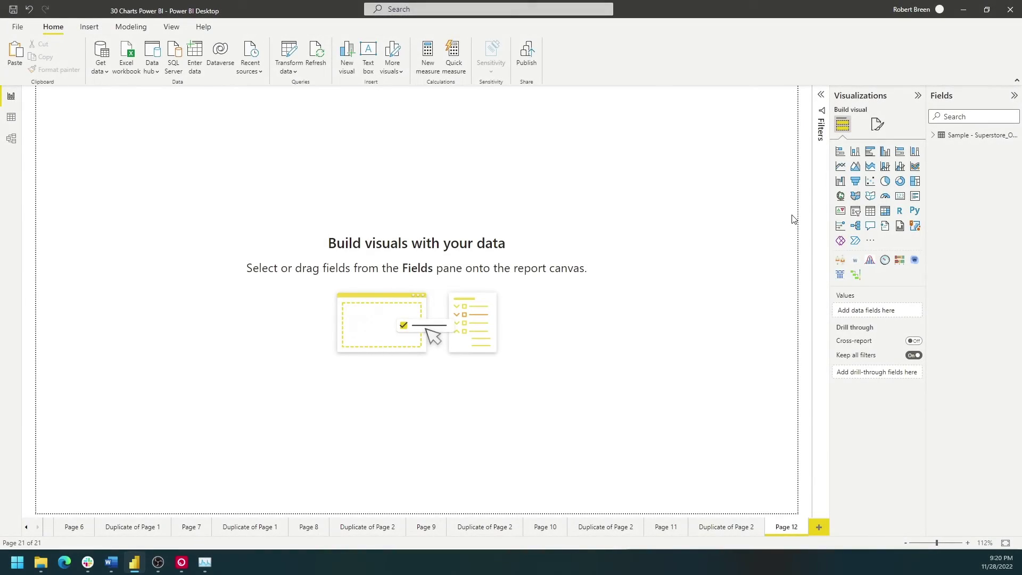
Insert a table visual on blank Page 12 with Region, Category and Sub-Category as its columns.
click(870, 211)
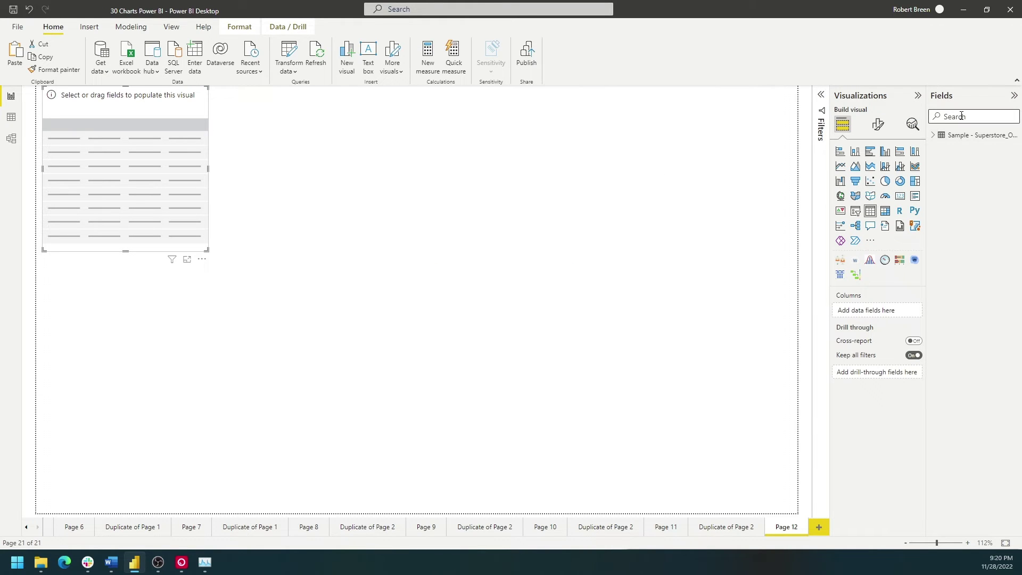
text(reg)
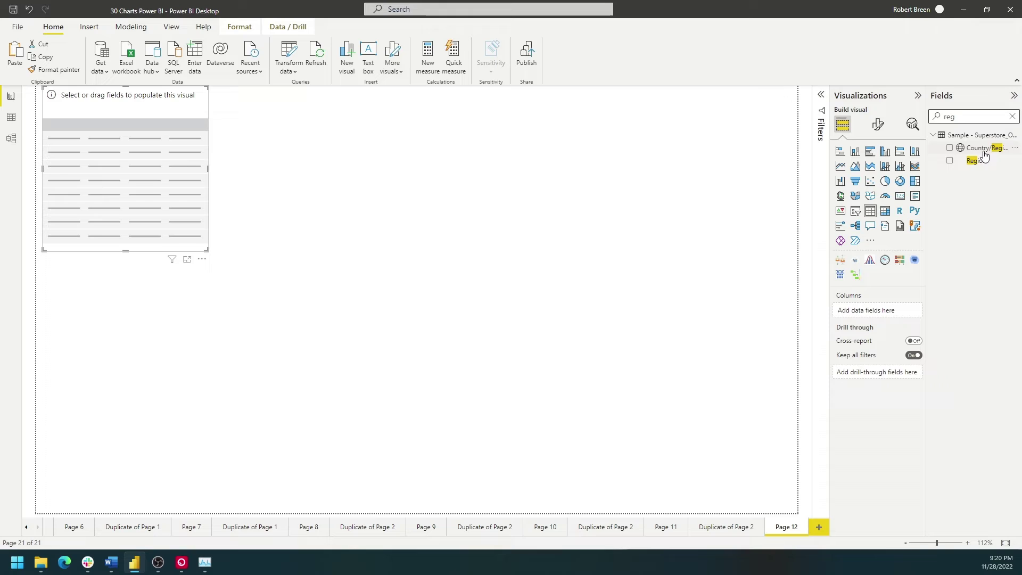
click(950, 161)
double_click(962, 117)
text(cat)
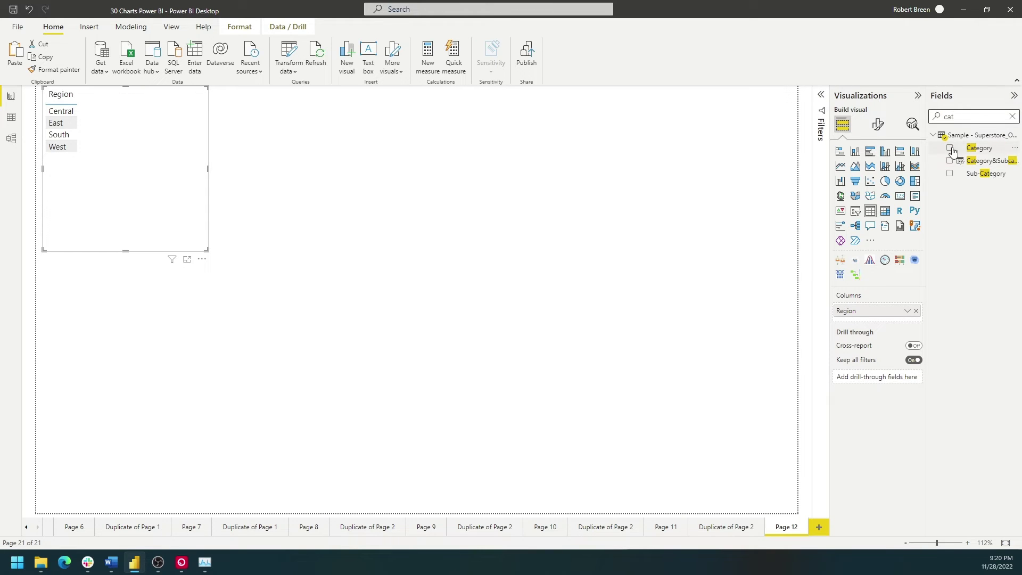
click(949, 147)
double_click(961, 118)
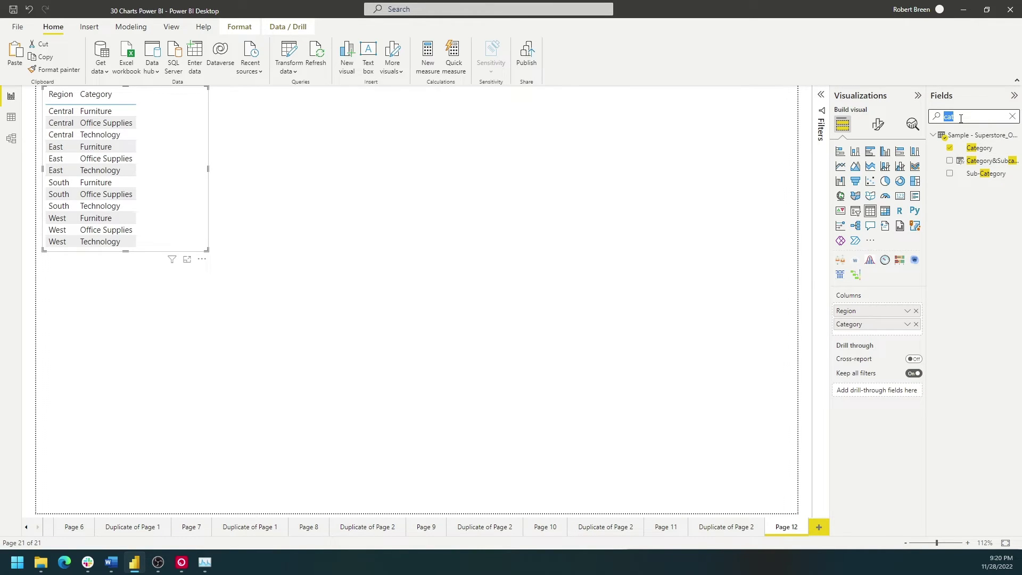
text(sub)
click(949, 160)
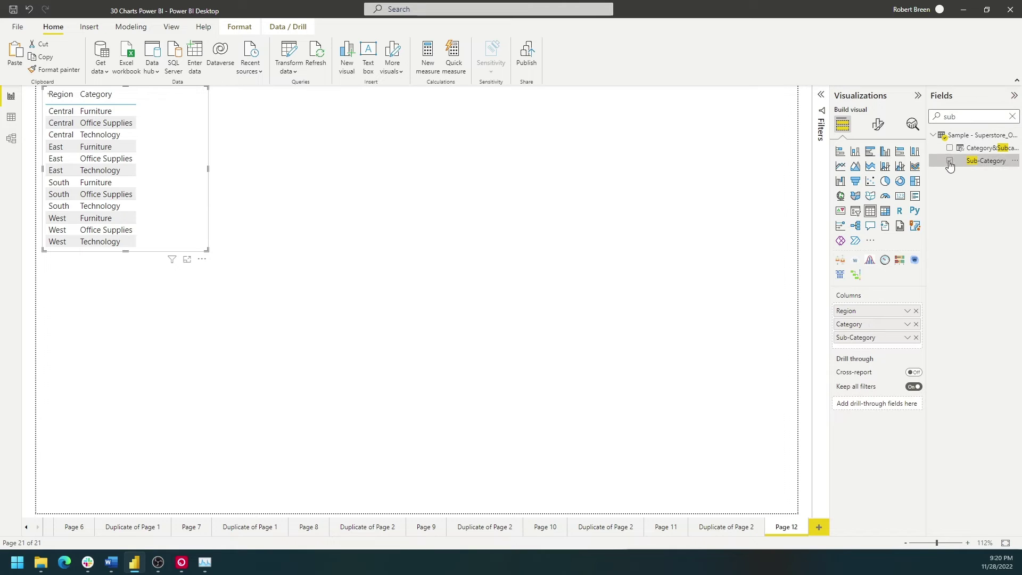
Add Sales and Profit as columns to the table and enlarge it to show all five columns.
text(sa)
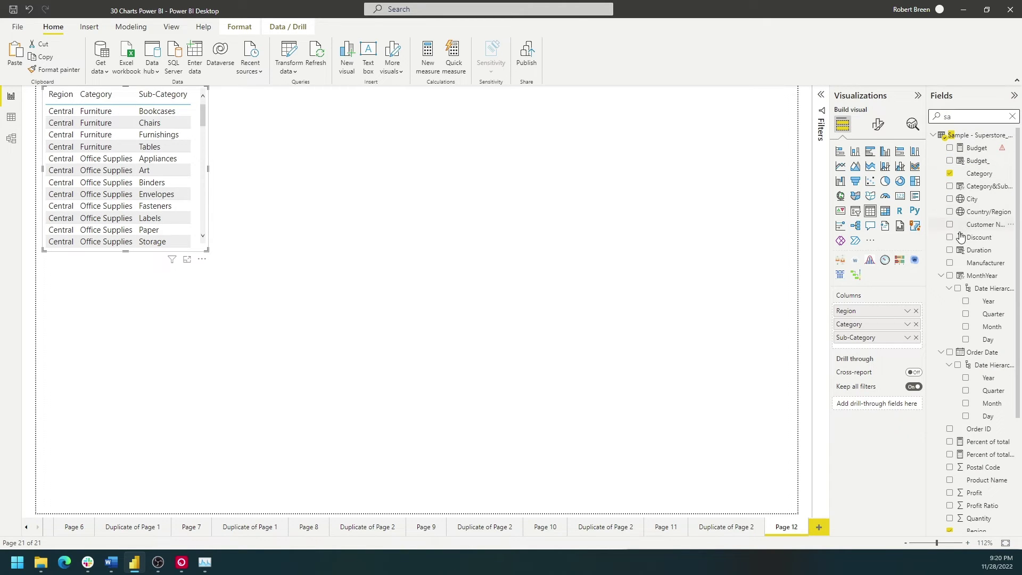
text(les)
click(949, 147)
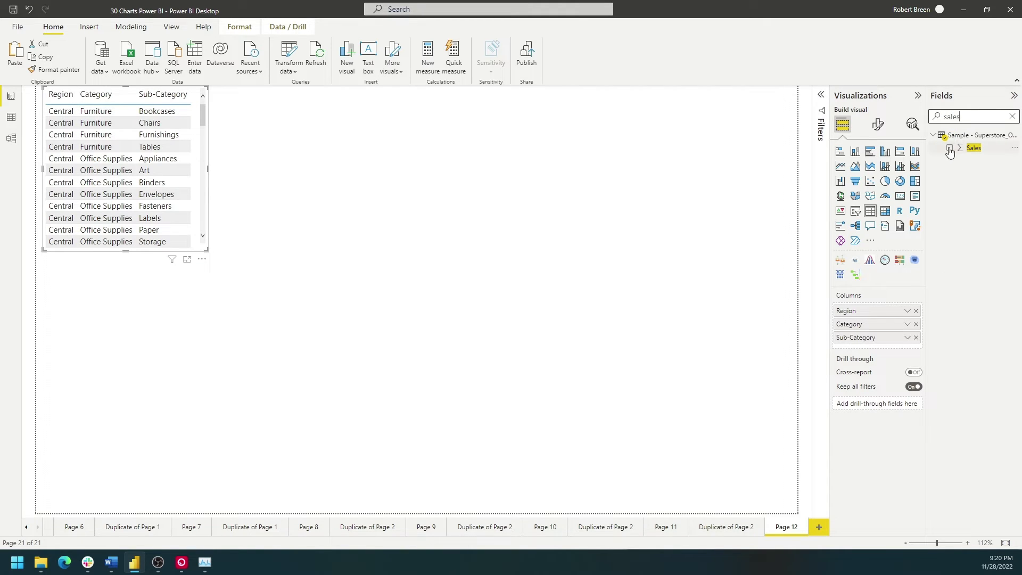
double_click(961, 117)
text(profit)
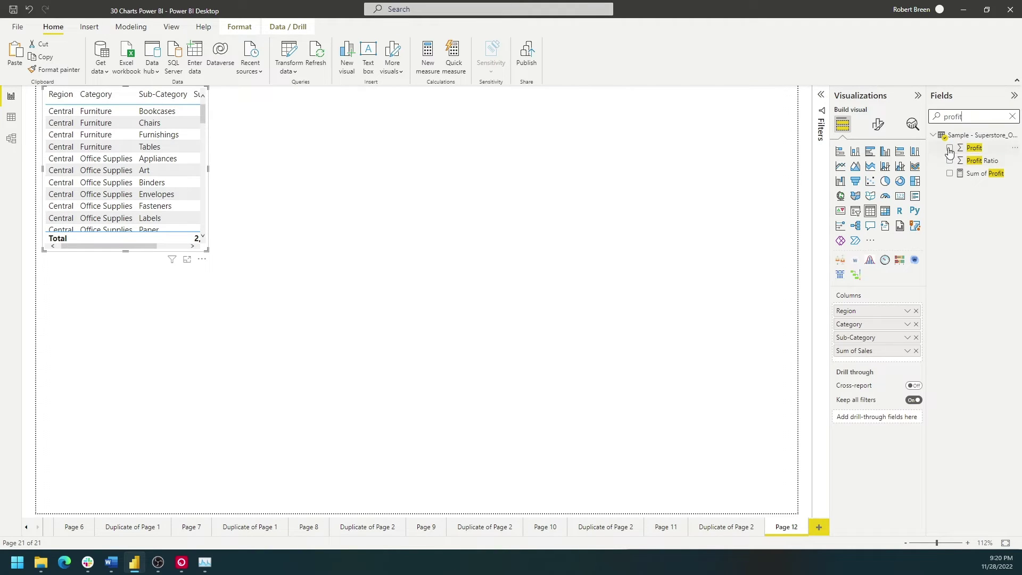
click(949, 149)
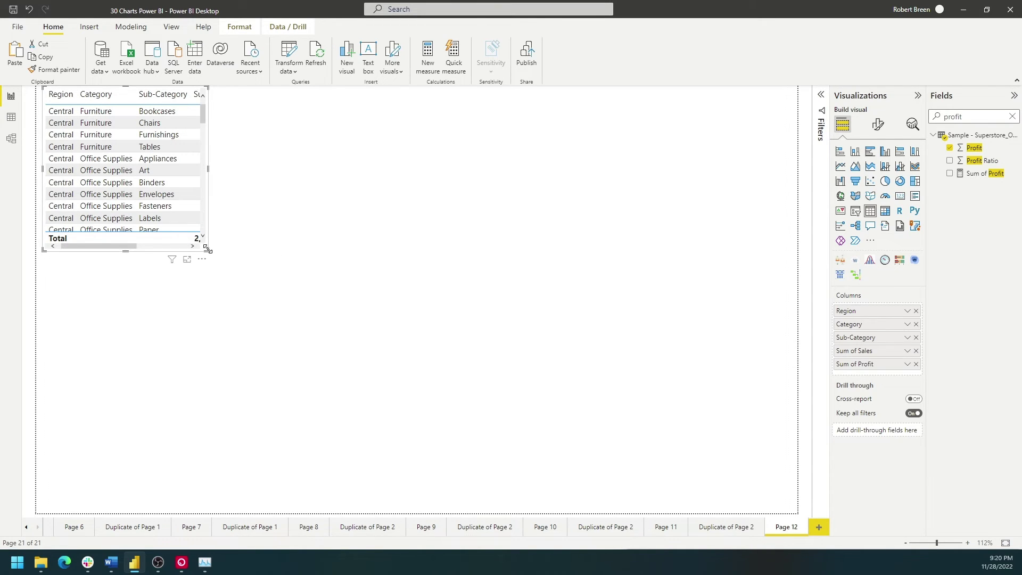
drag(207, 249, 435, 432)
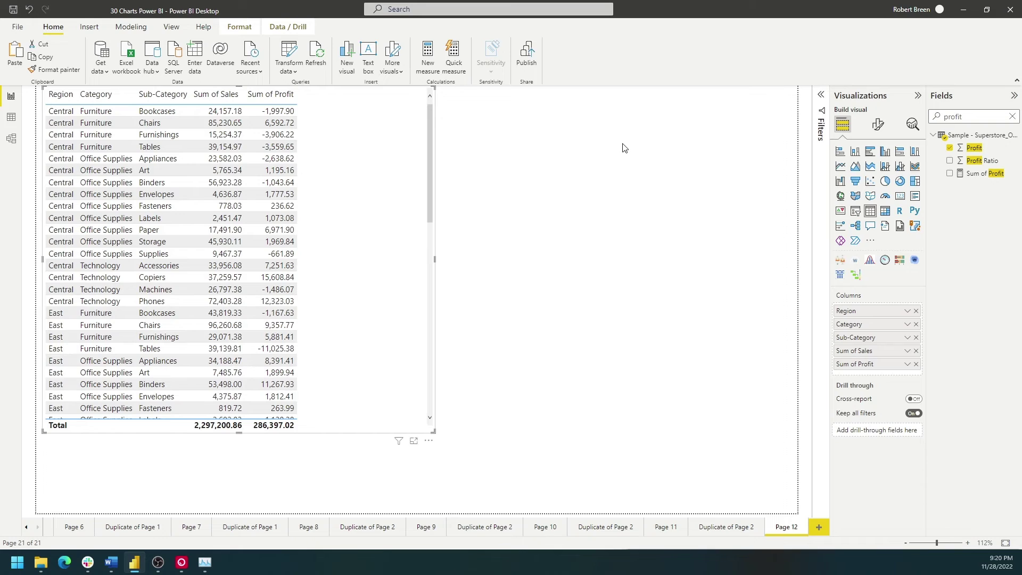
click(637, 218)
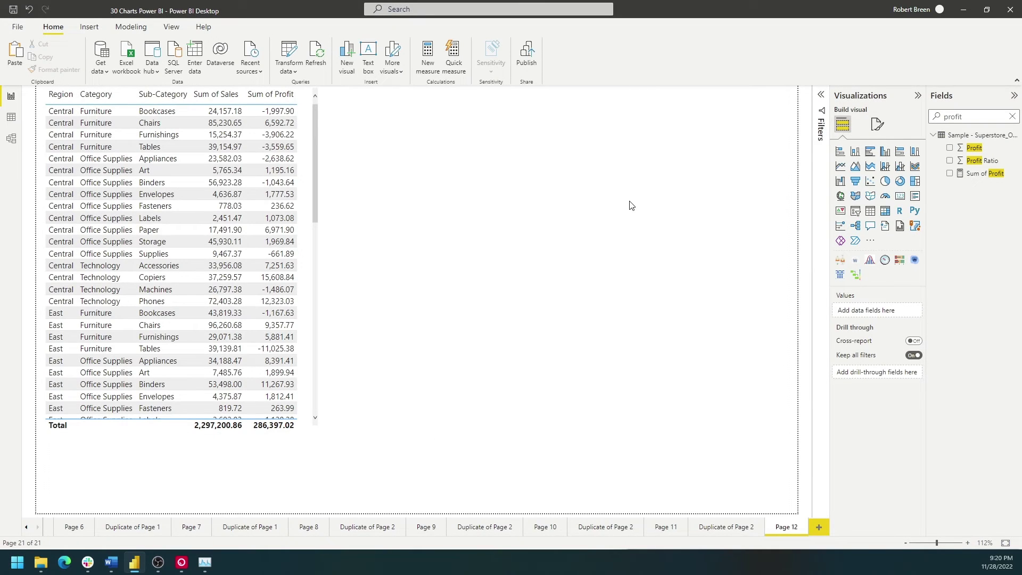
Insert a matrix visual beside the table with Category and, below it, Sub-Category as its rows.
click(885, 211)
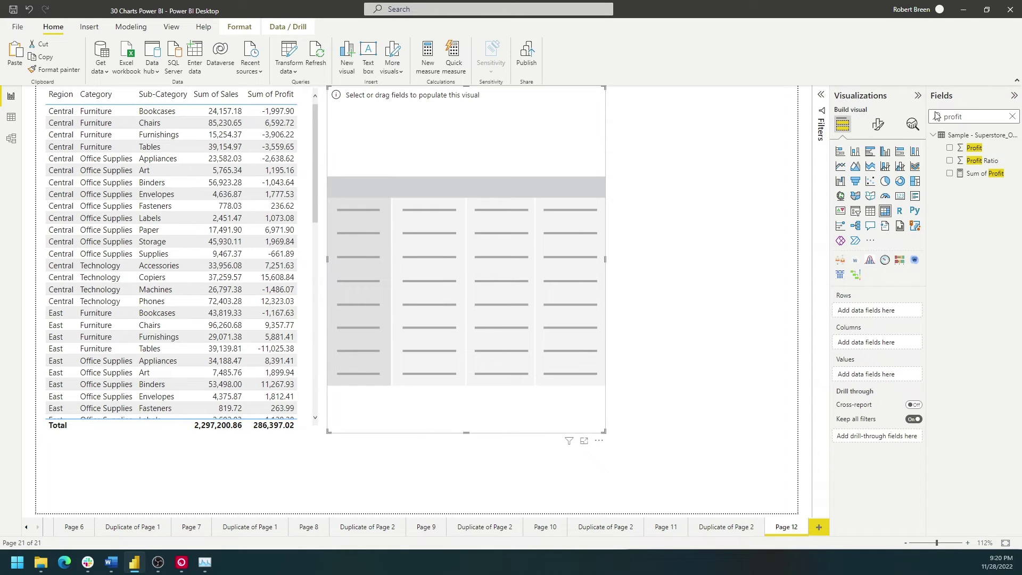
double_click(956, 117)
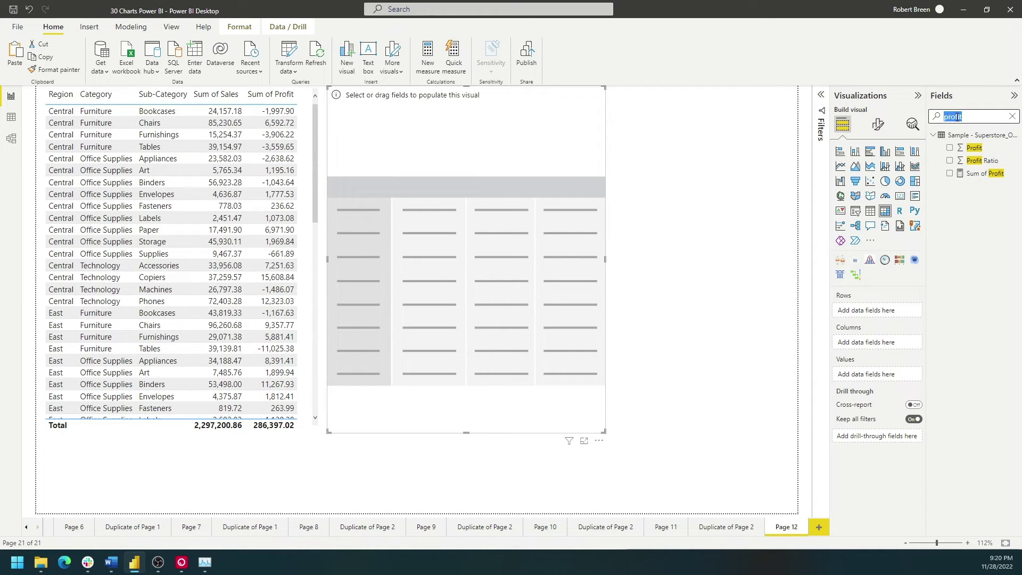
text(cat)
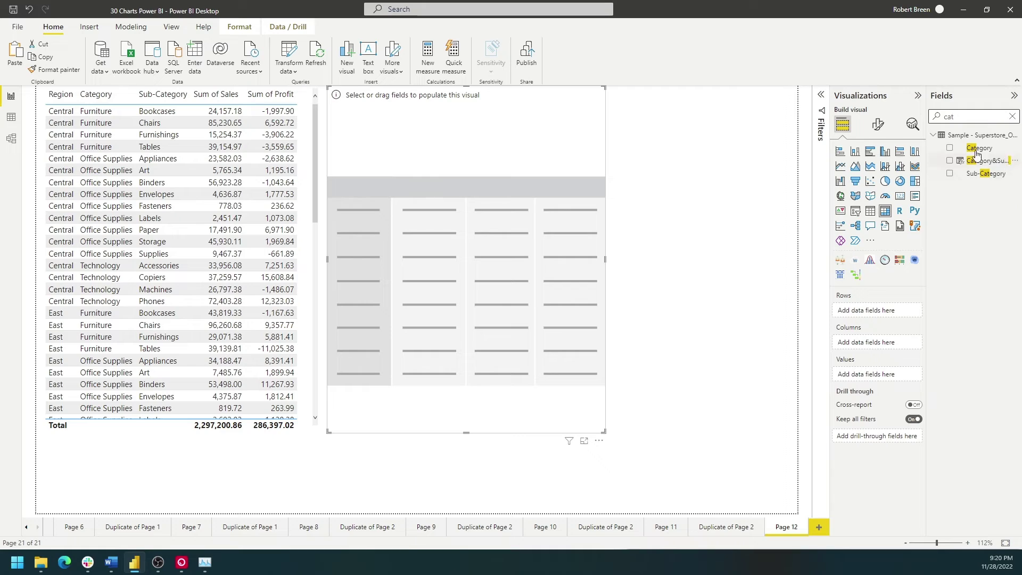
drag(978, 149, 878, 312)
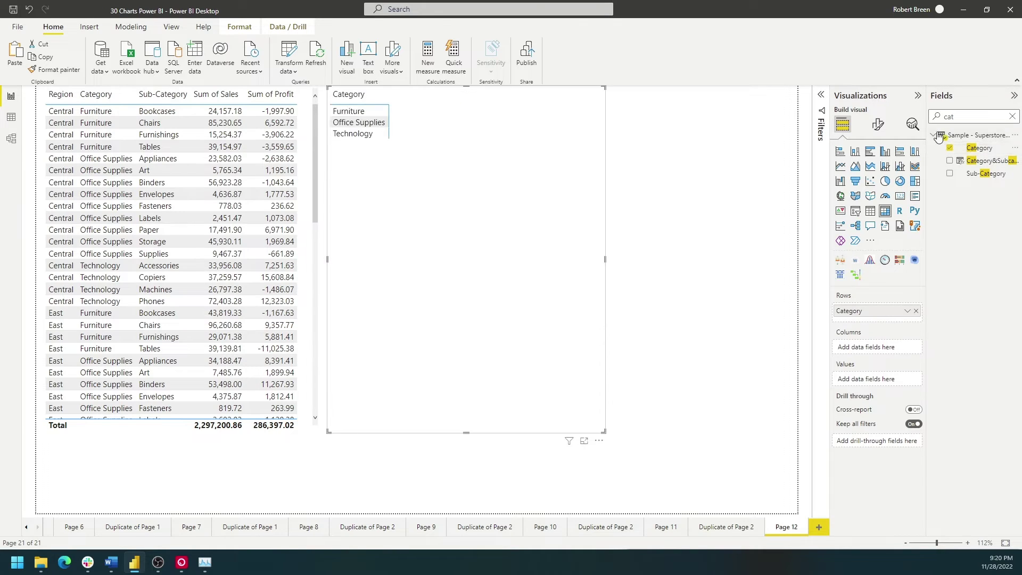
drag(983, 174, 879, 322)
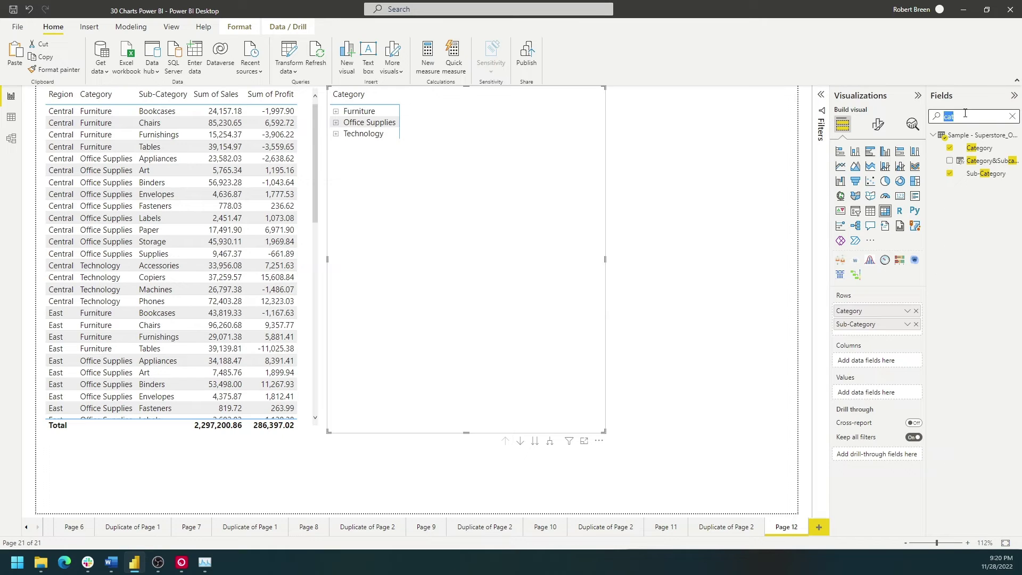
Use Region as the matrix's columns and Sales as its values.
text(reg)
drag(976, 161, 893, 365)
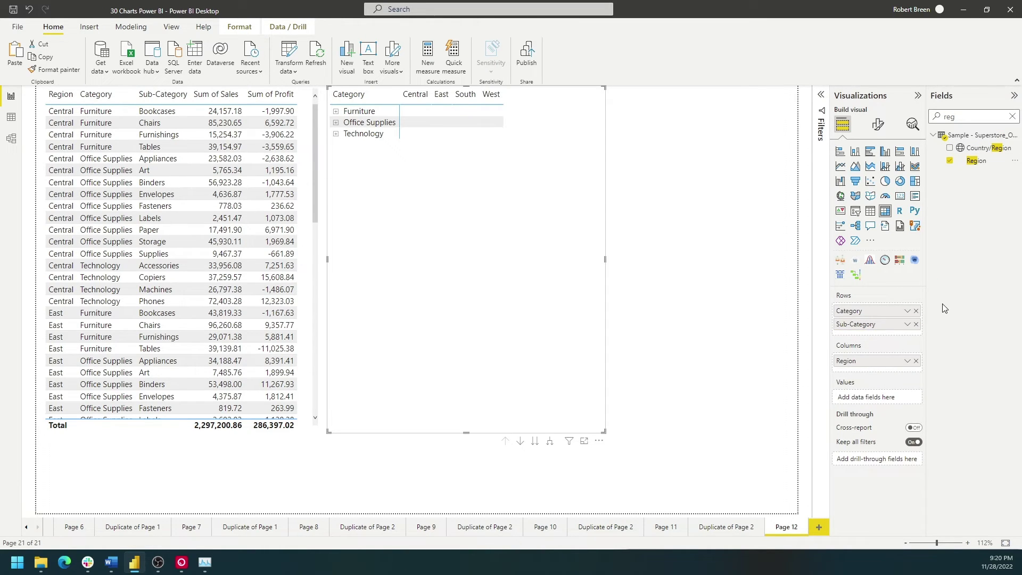
double_click(980, 115)
text(sales)
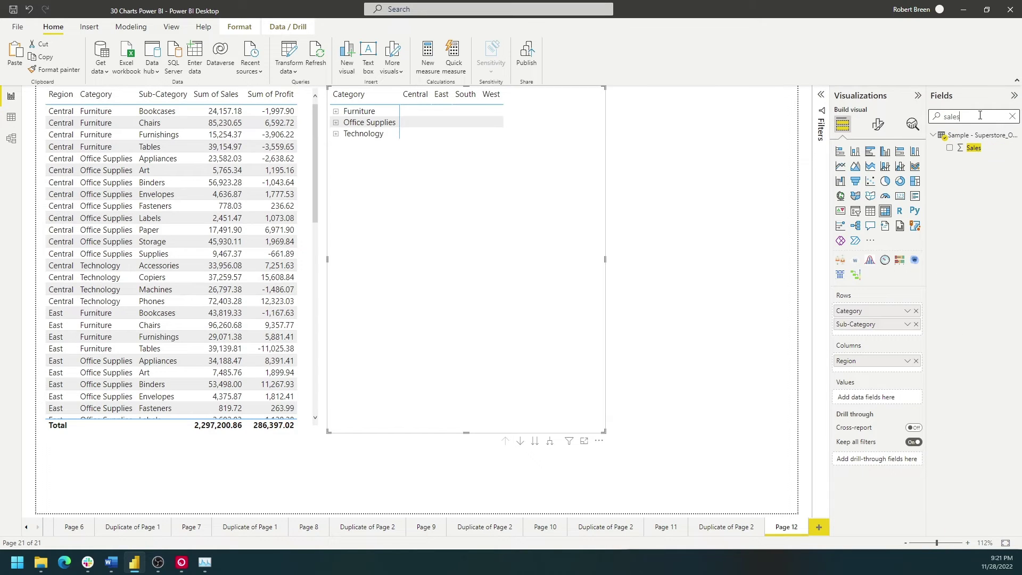
drag(973, 155, 863, 403)
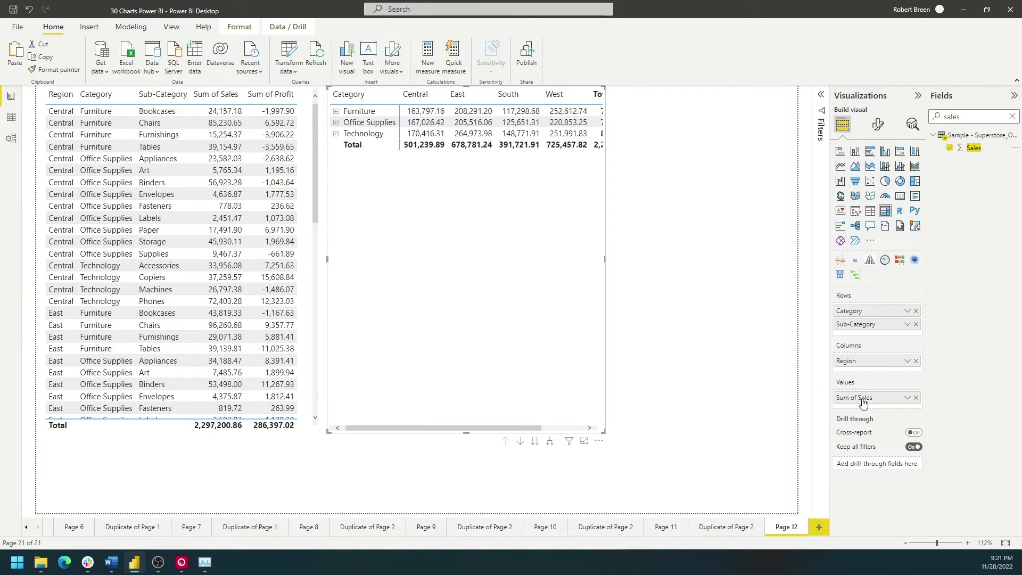
Expand the Furniture category in the matrix and widen the visual to nearly the edge of the page.
click(336, 112)
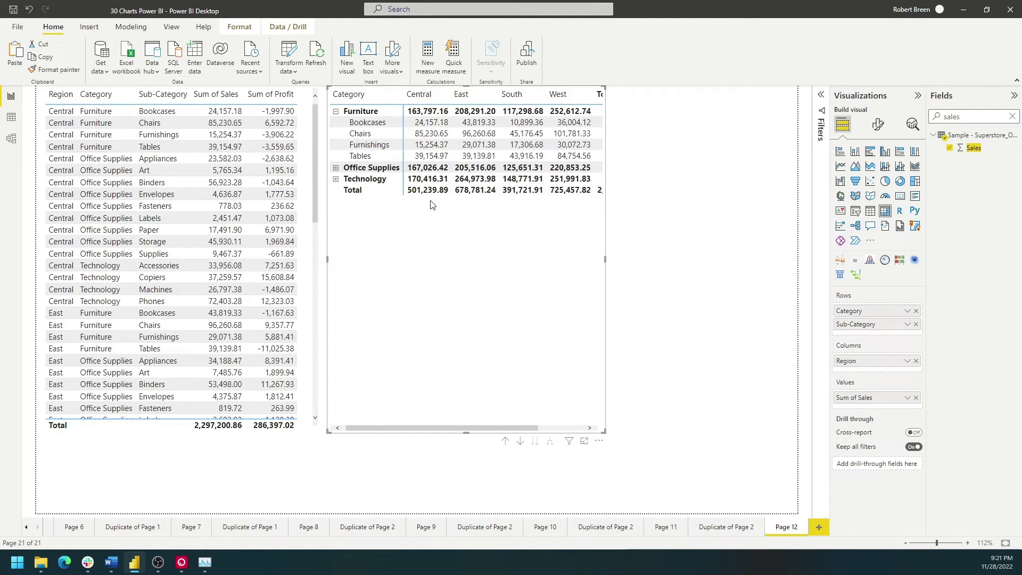
drag(604, 260, 779, 260)
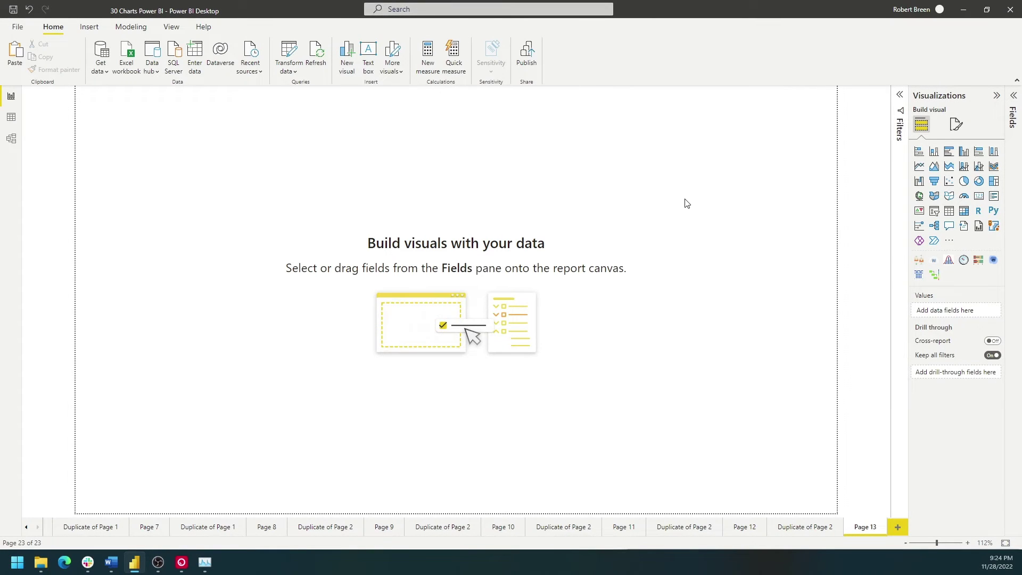
Look through the Power BI visuals gallery where additional custom visuals are offered, and close it.
click(950, 243)
click(916, 246)
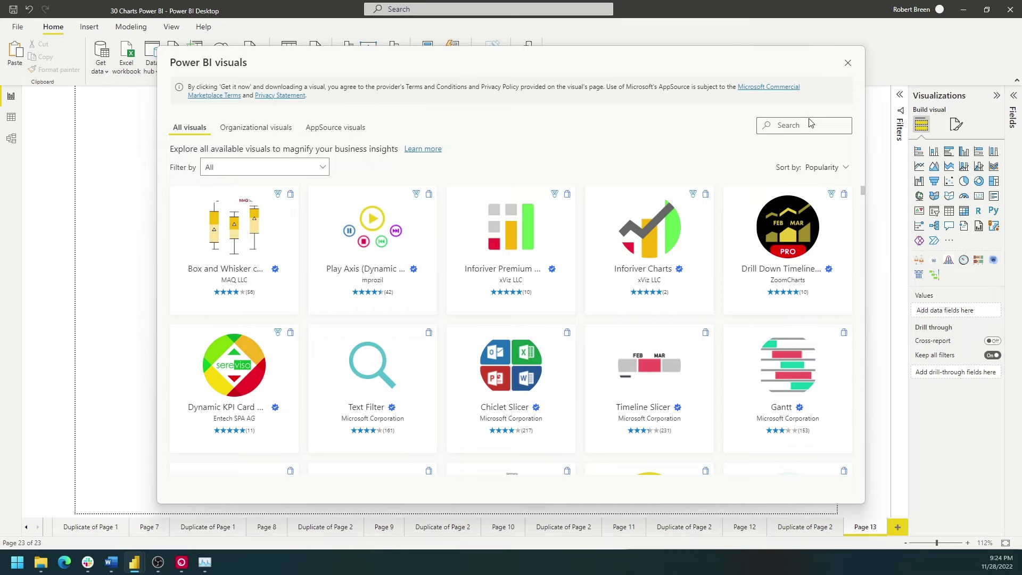
click(848, 63)
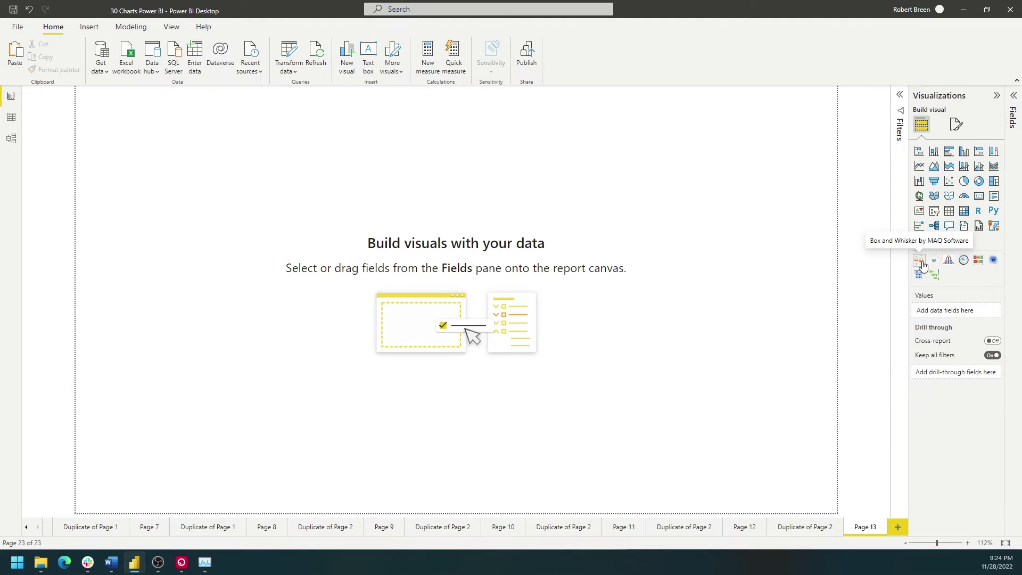
Insert an enlarged Box and Whisker by MAQ Software visual on blank Page 13 with Sales as value and Region as axis.
click(921, 263)
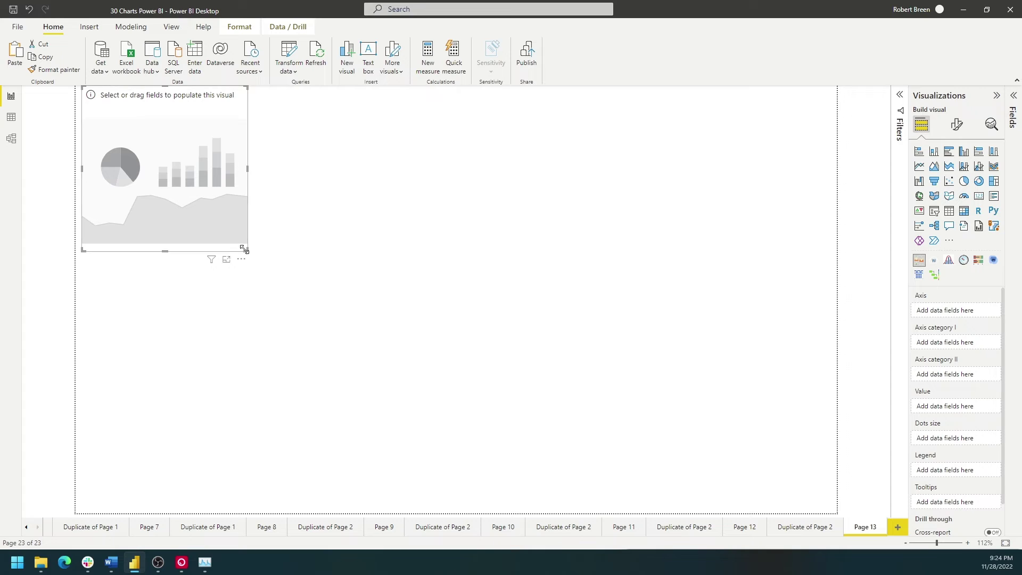
drag(246, 248, 700, 477)
click(1013, 114)
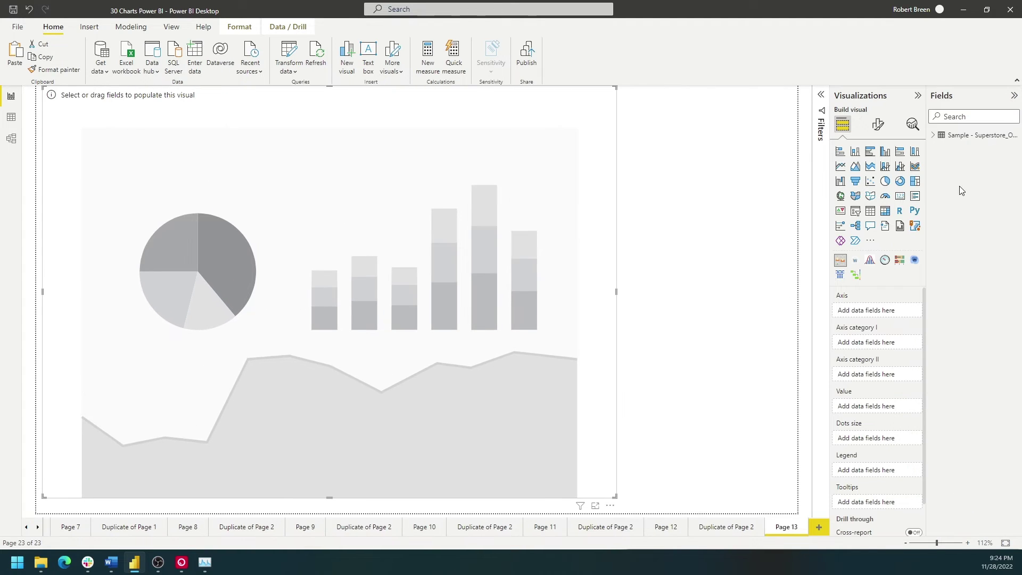
text(sales)
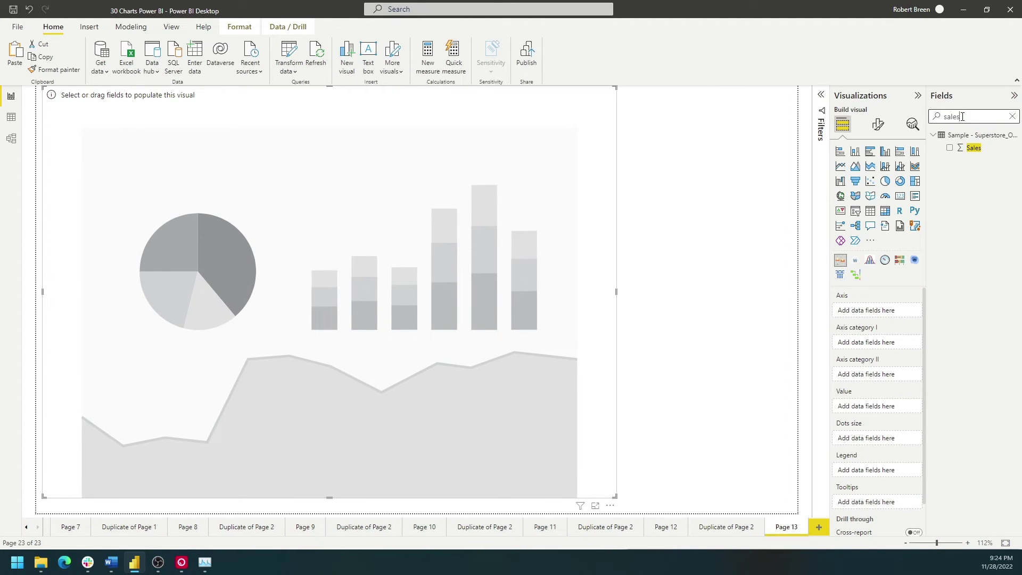
click(949, 148)
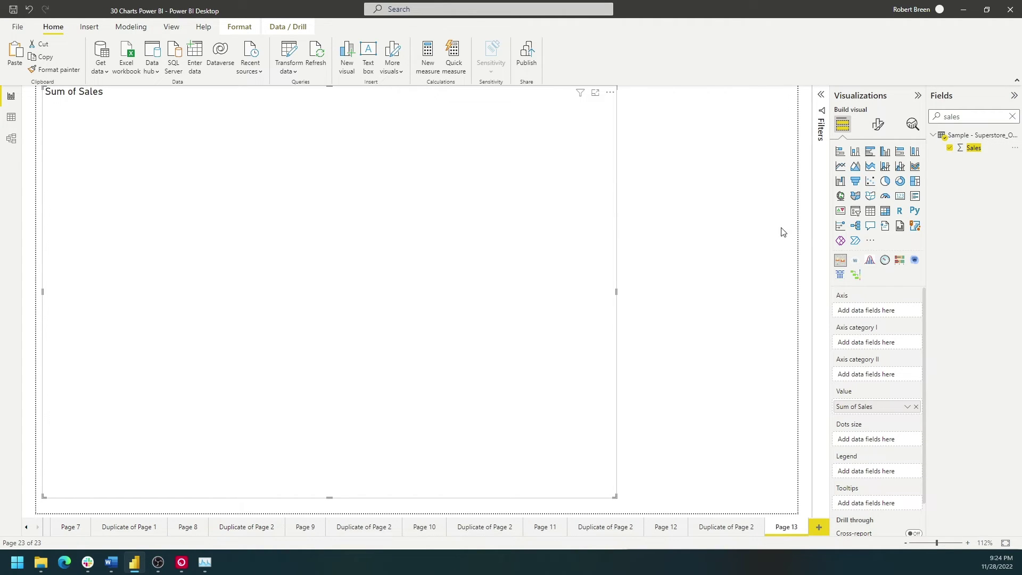
double_click(953, 116)
text(reg)
click(954, 165)
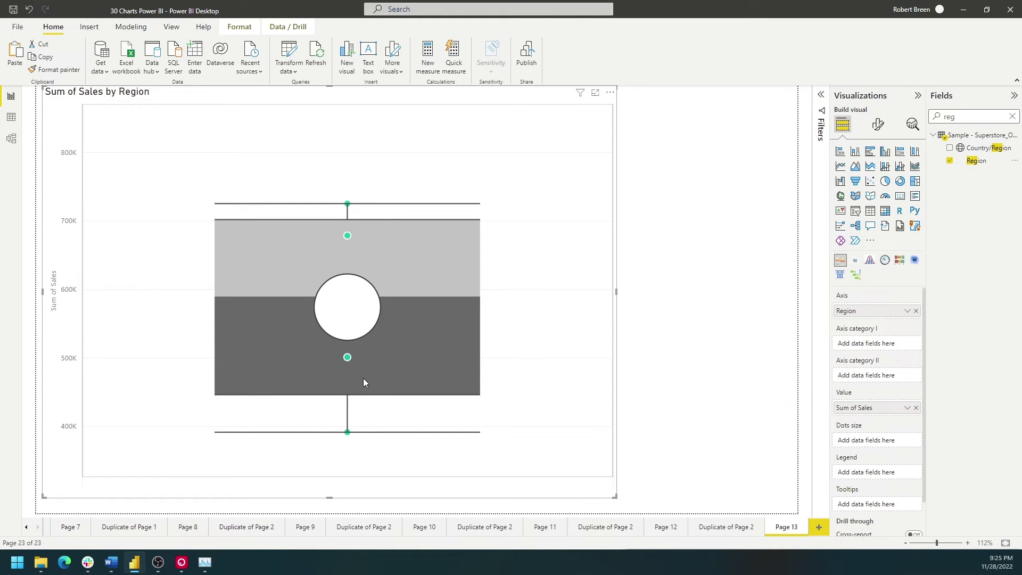
Split the box plot with Category as Axis category I and Sub-Category as Axis category II.
mouse_move(452, 246)
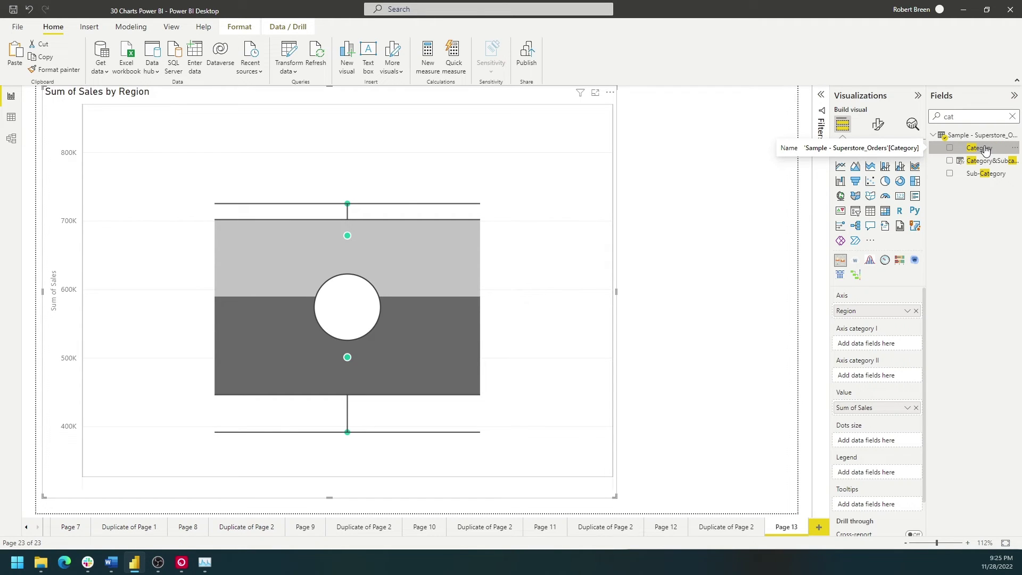
drag(985, 150, 897, 345)
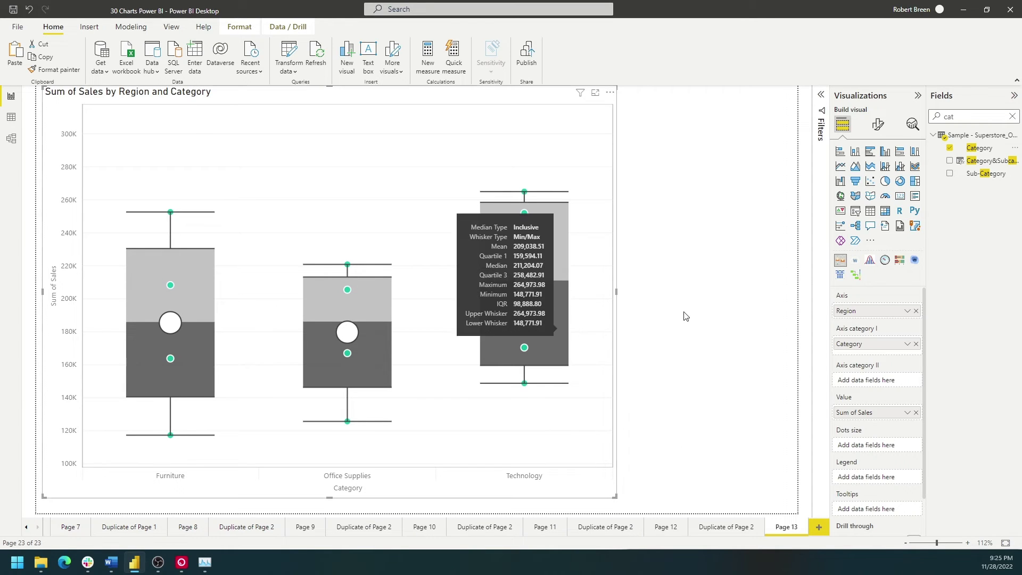
drag(995, 176, 887, 381)
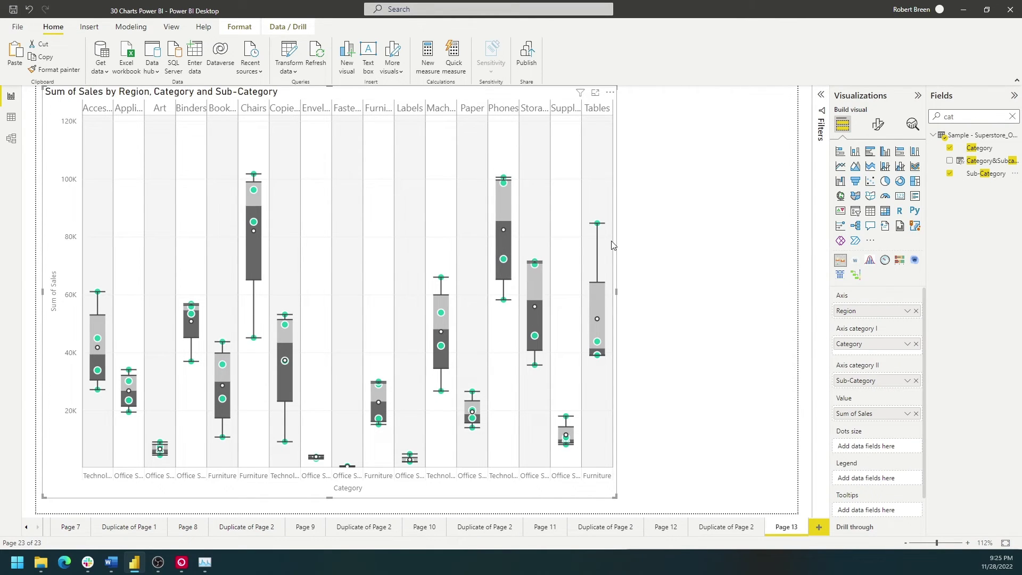
Try Product Name in place of Region on the box plot's axis, and delete the visual from the page.
double_click(953, 117)
text(reg)
double_click(953, 117)
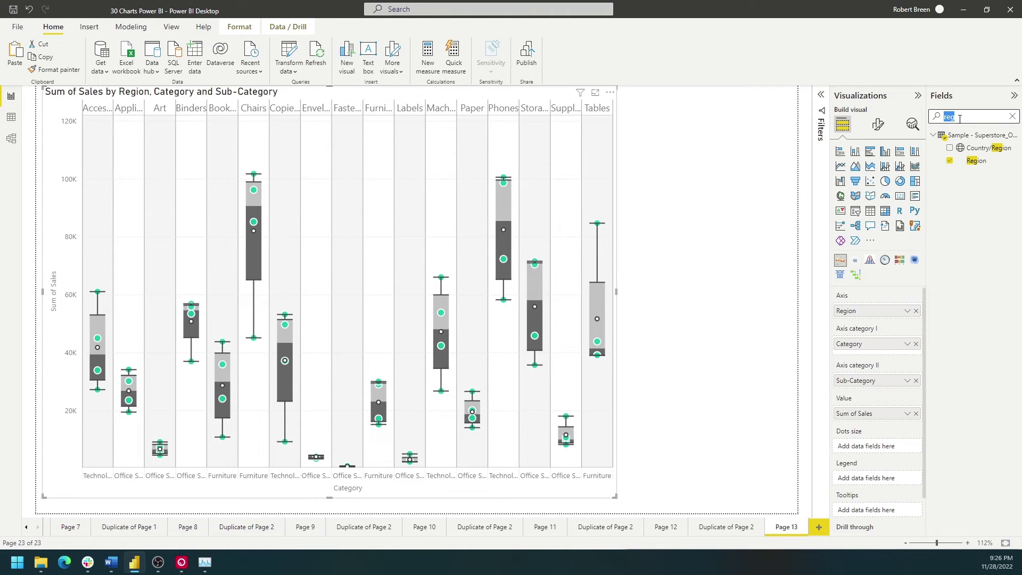
text(pr)
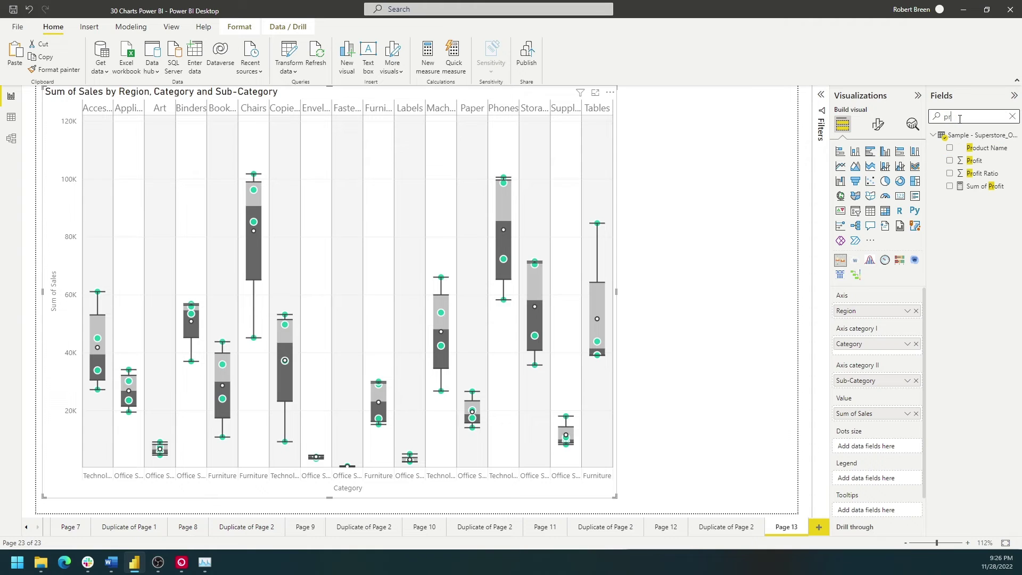
drag(990, 147, 895, 313)
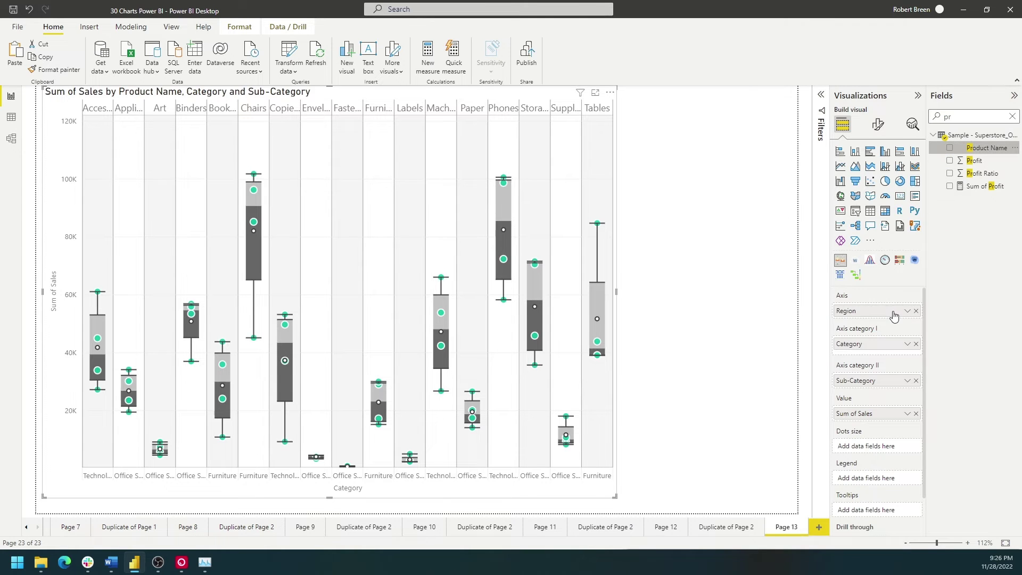
key(Delete)
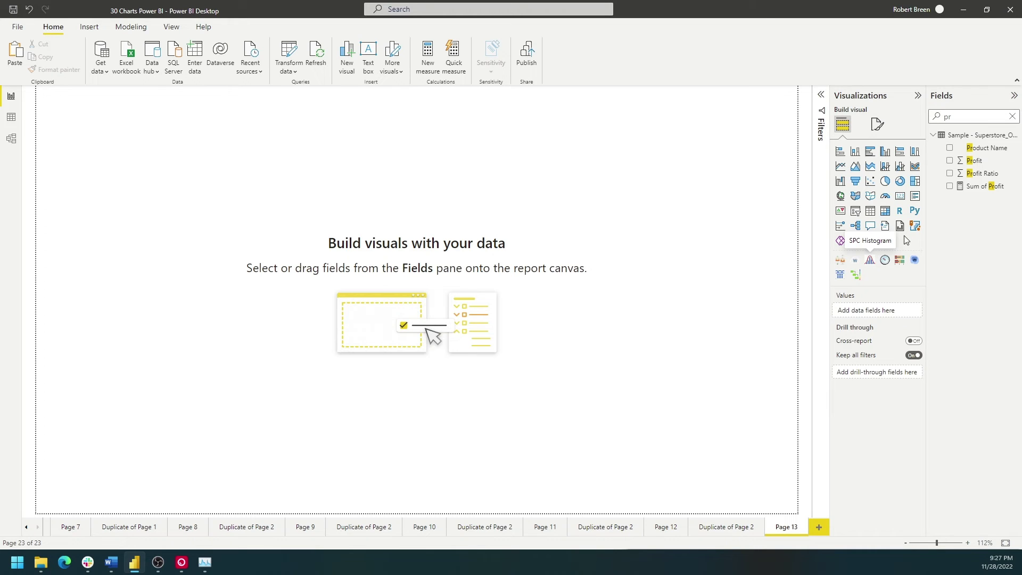
Search the Power BI visuals gallery for "histogram" and close it.
click(870, 241)
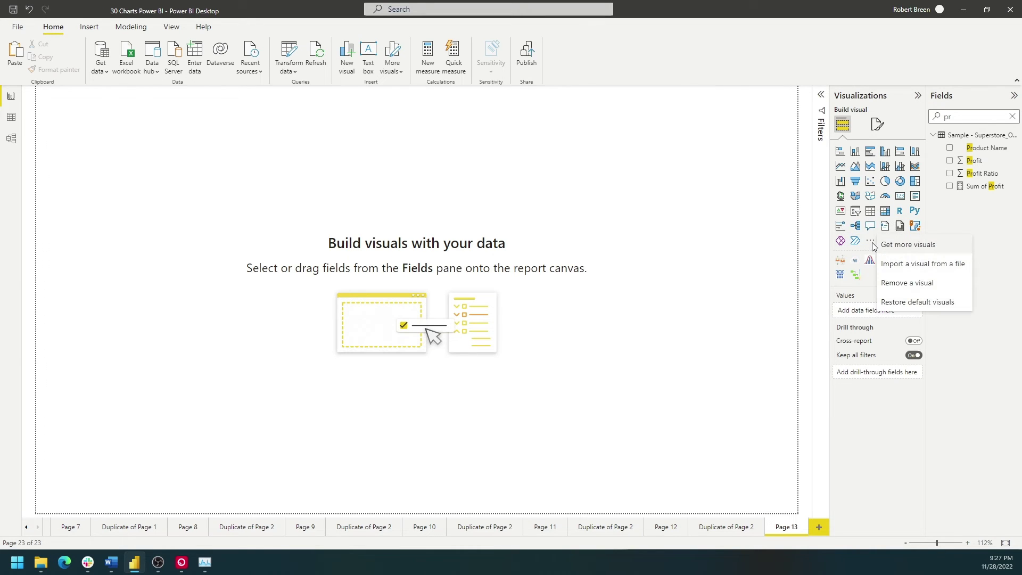
click(940, 248)
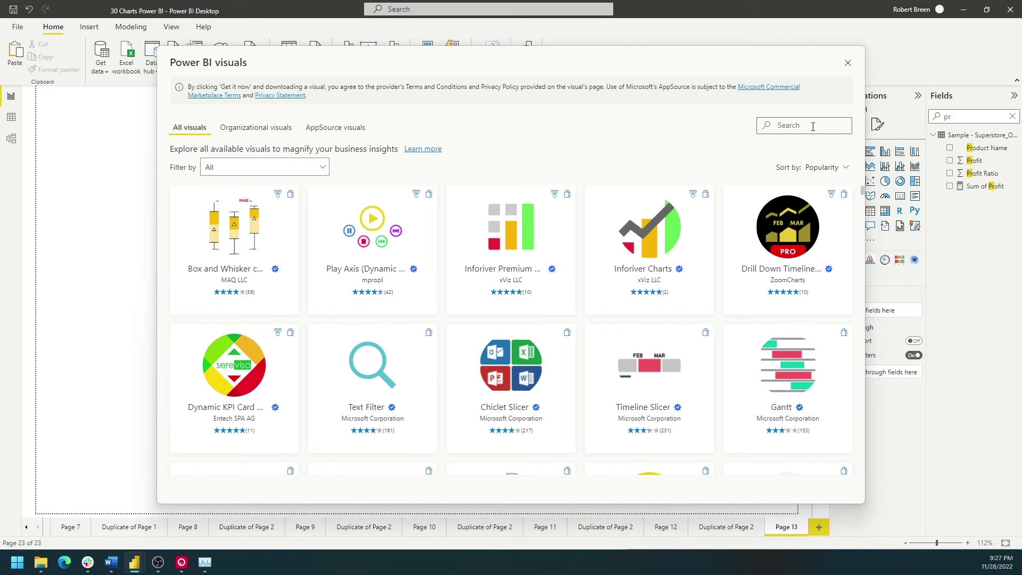
click(813, 126)
text(histogram)
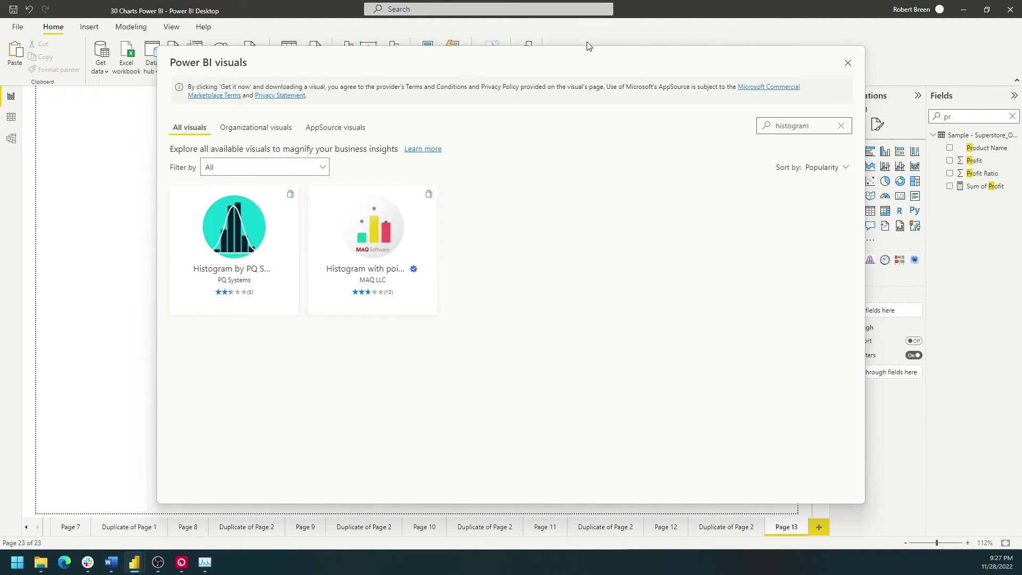
click(848, 62)
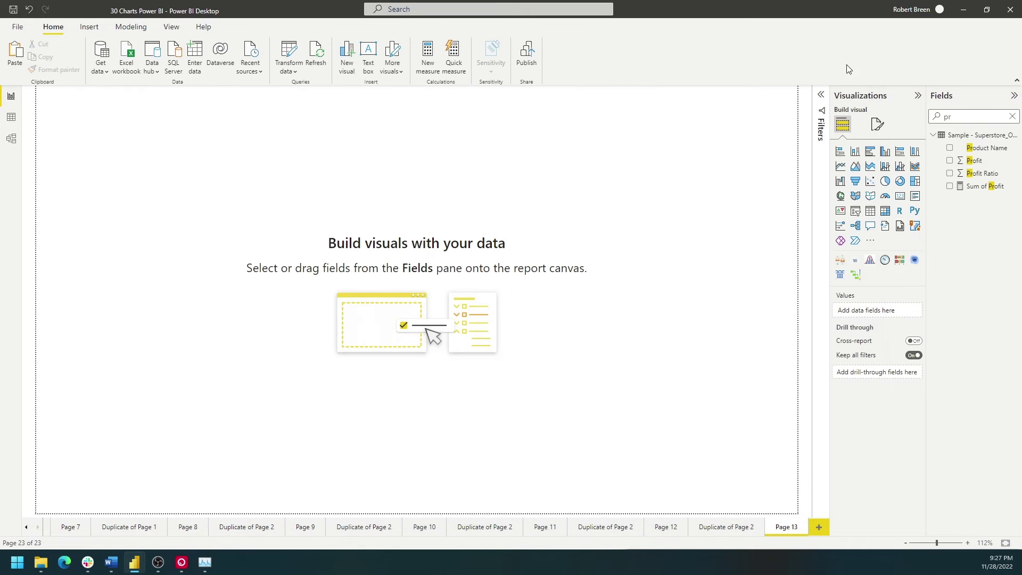
Insert an enlarged SPC Histogram visual on Page 13 with Sales as its values, and search the fields for "prod".
click(870, 260)
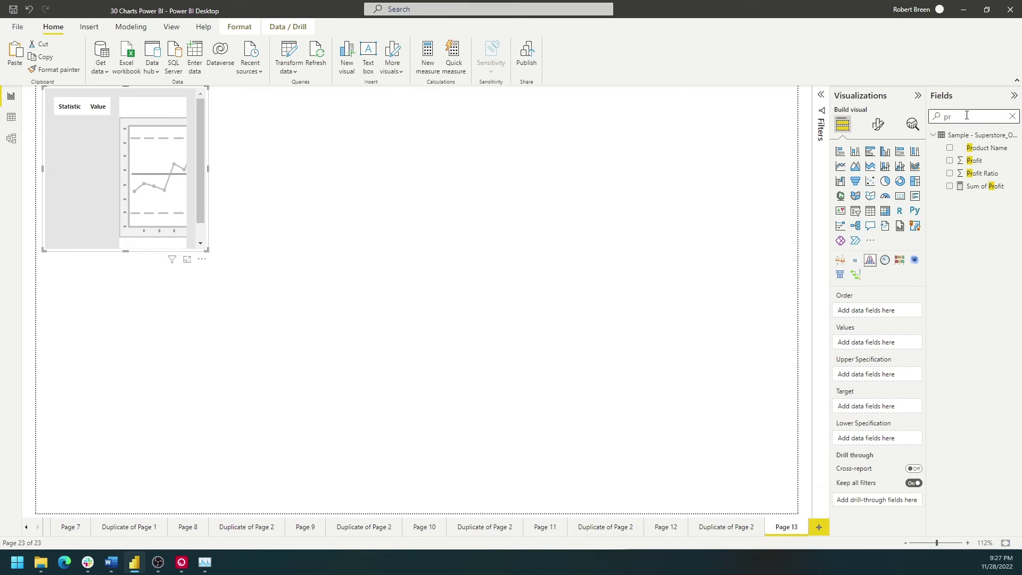
text(sales)
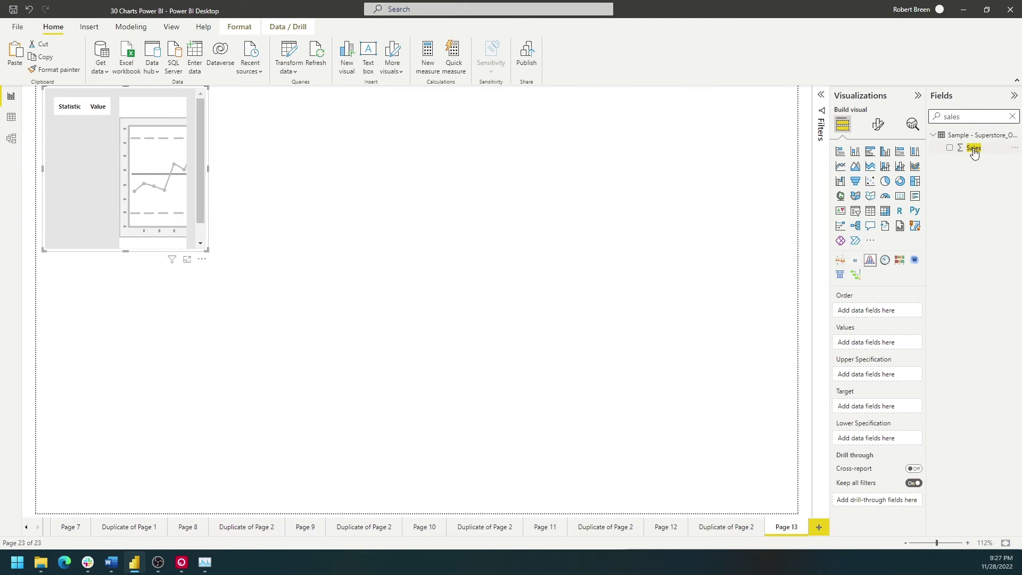
click(950, 148)
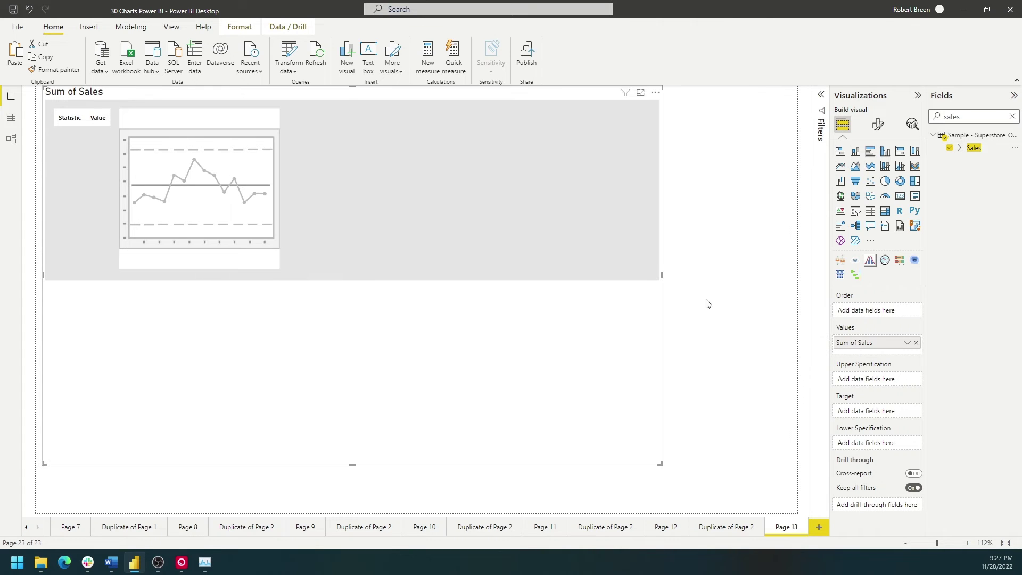
double_click(981, 117)
text(prod)
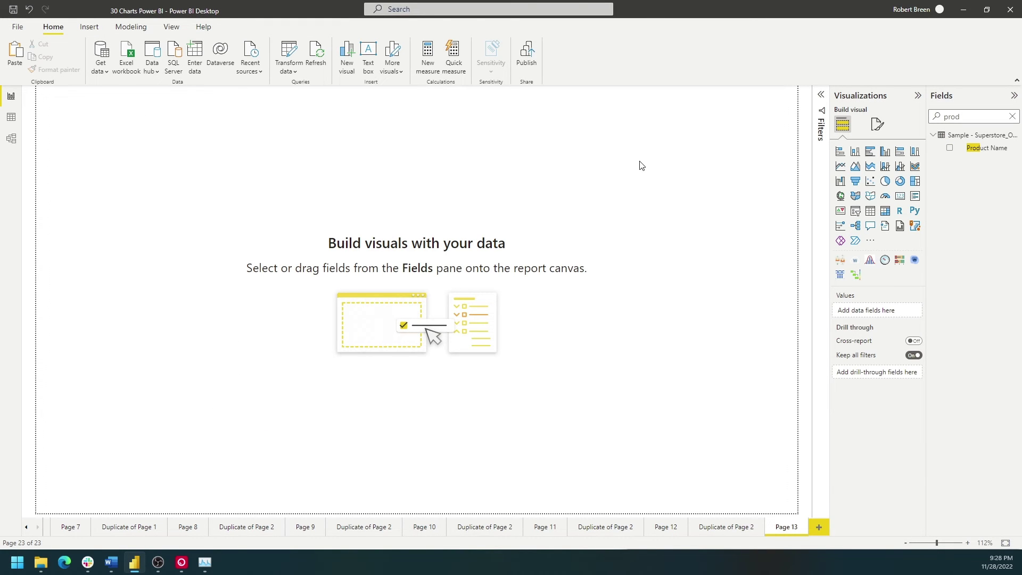
Search the Power BI visuals gallery for "word" and open Microsoft's Word Cloud entry.
click(871, 242)
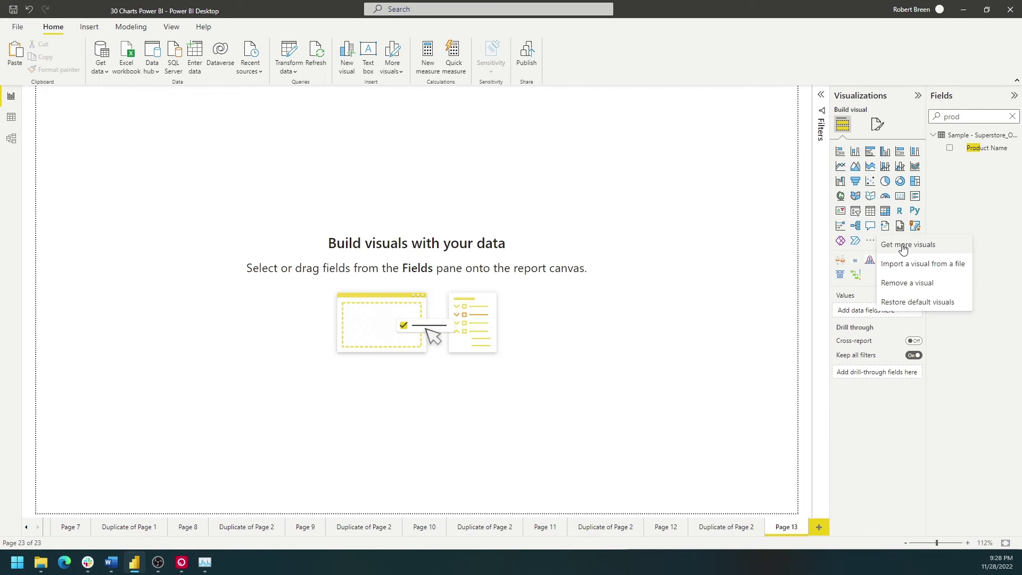
click(903, 244)
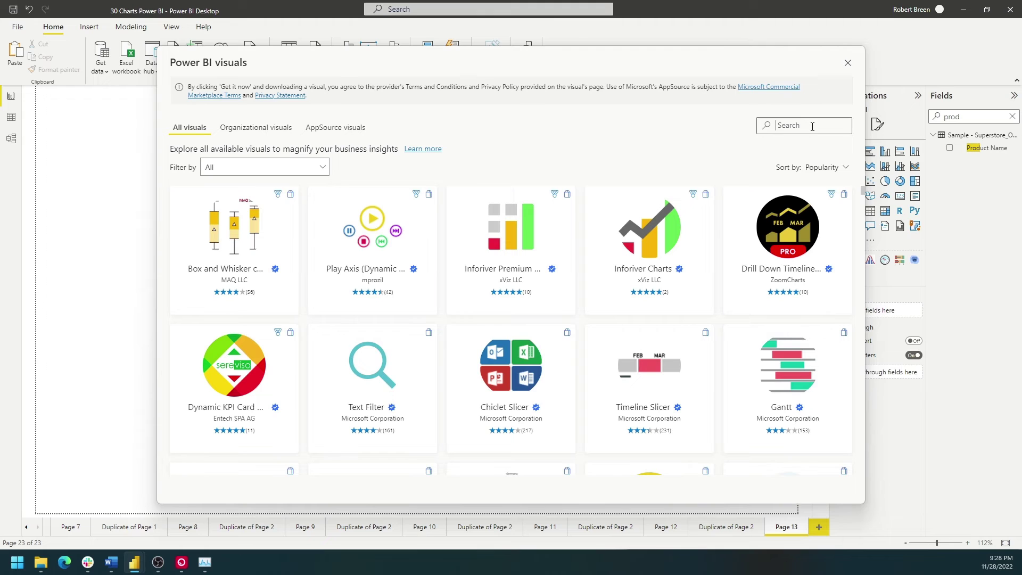
text(word)
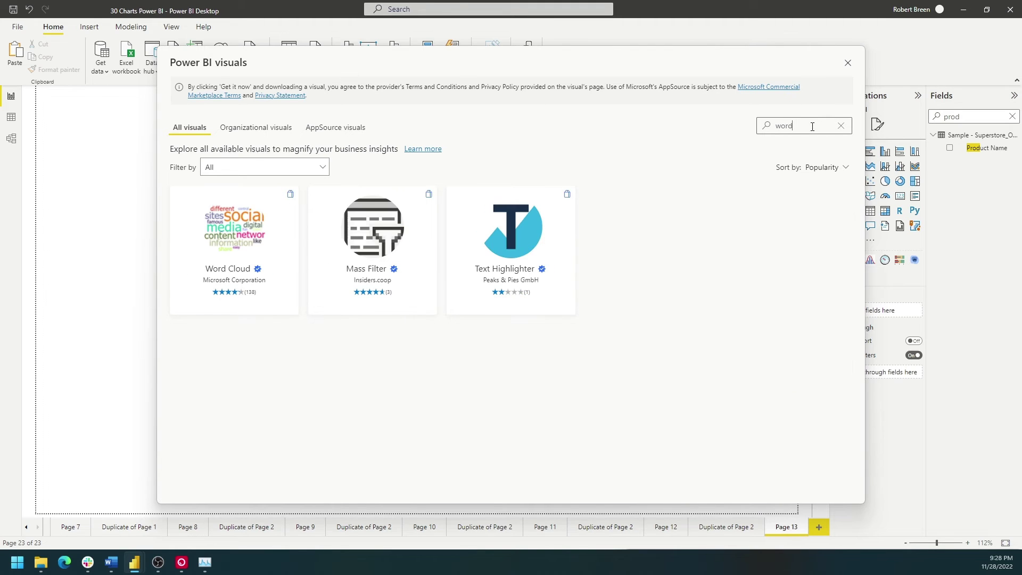
click(252, 230)
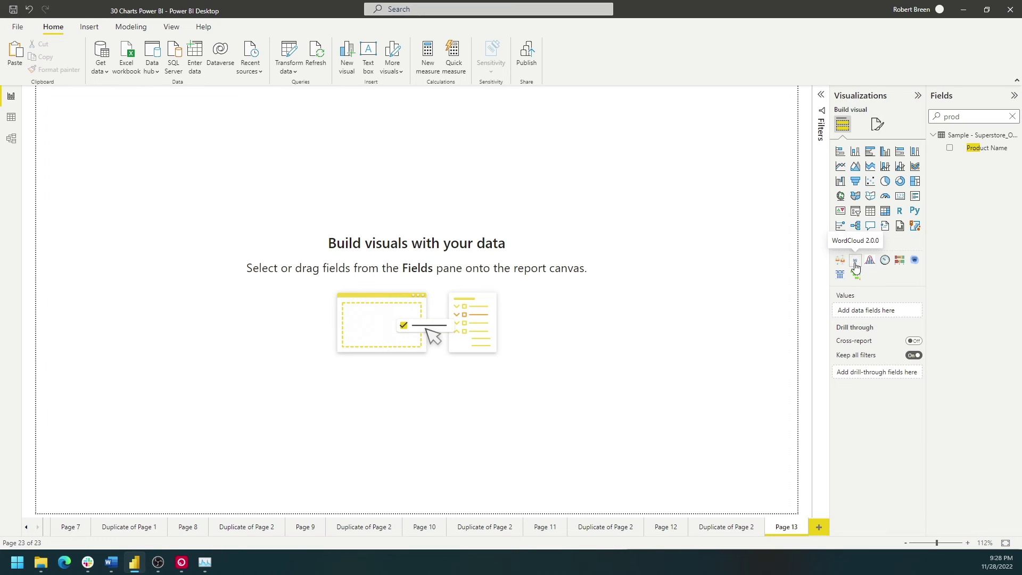
Insert an enlarged WordCloud visual on Page 13 with Category as the category and Sales as the values.
click(855, 261)
double_click(984, 118)
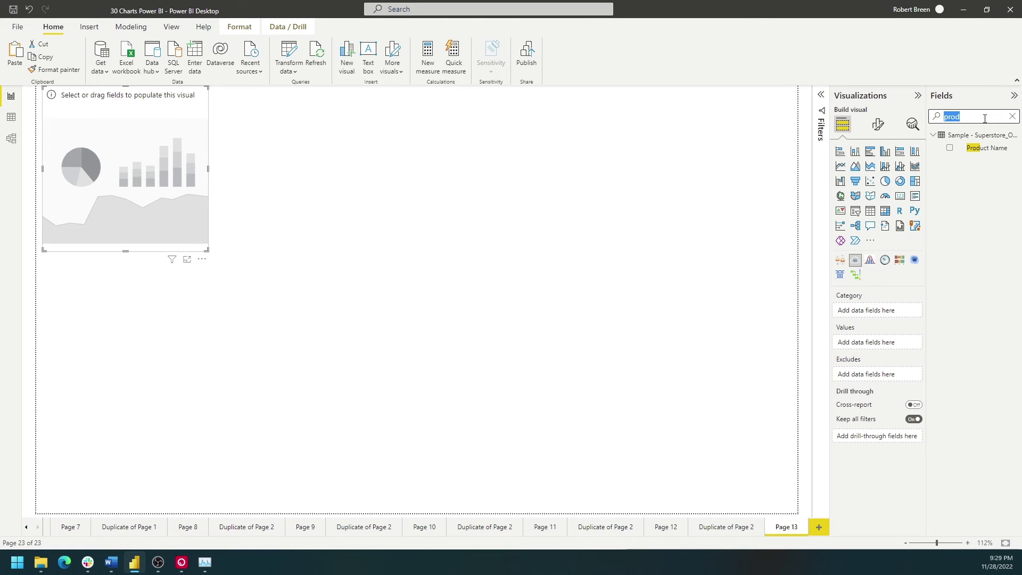
text(cat)
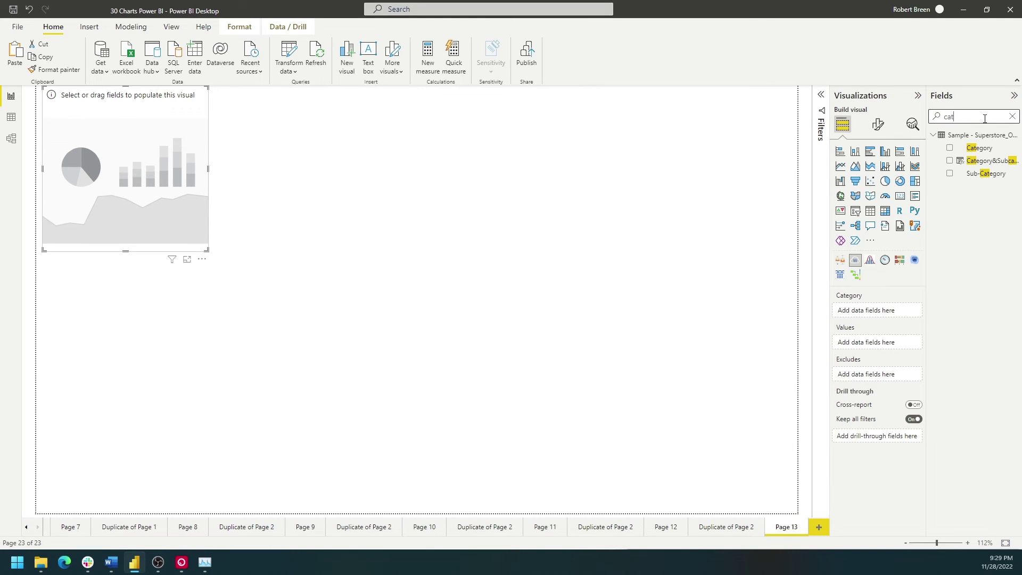
click(950, 148)
double_click(954, 117)
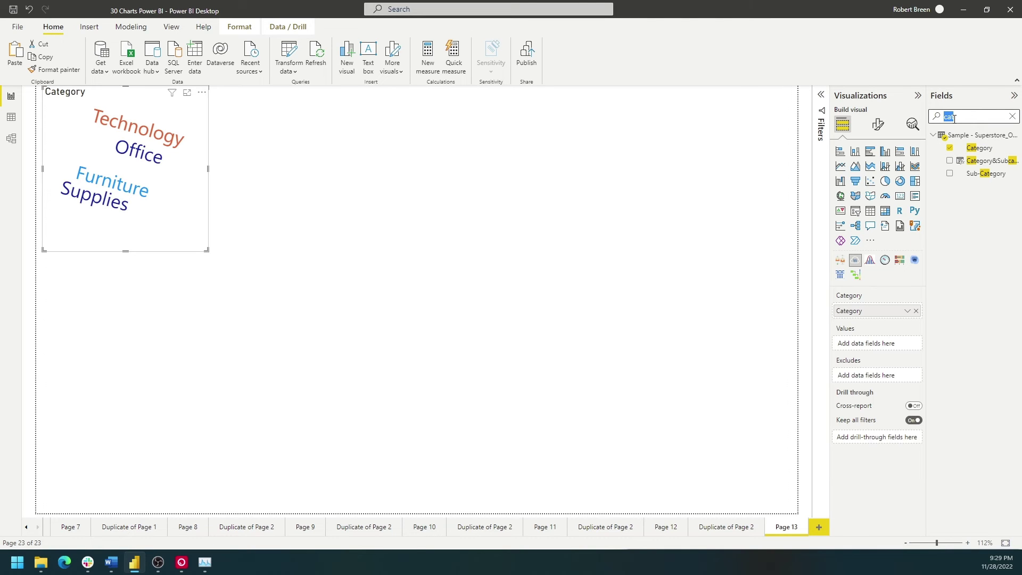
text(sales)
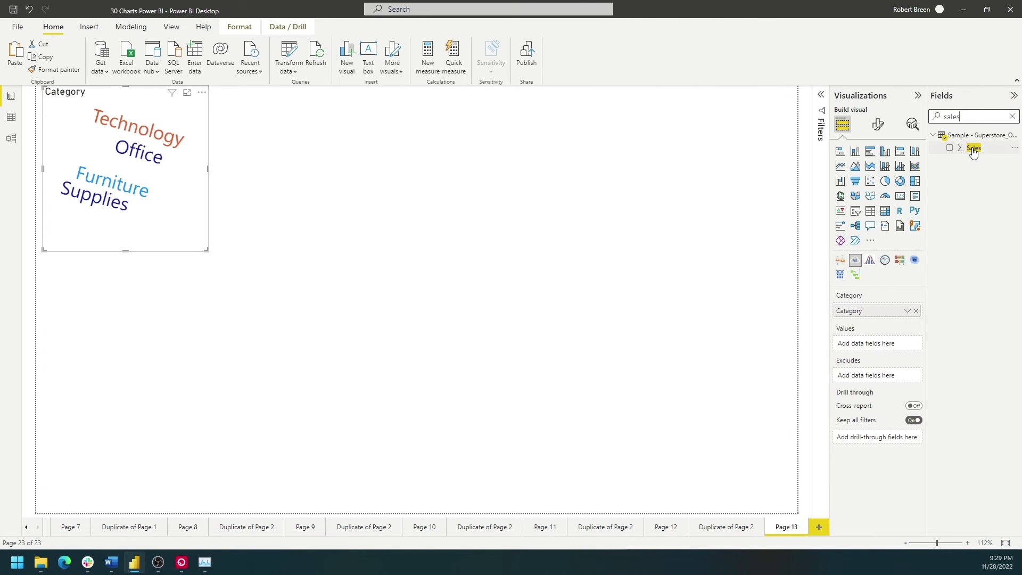
drag(973, 152, 890, 345)
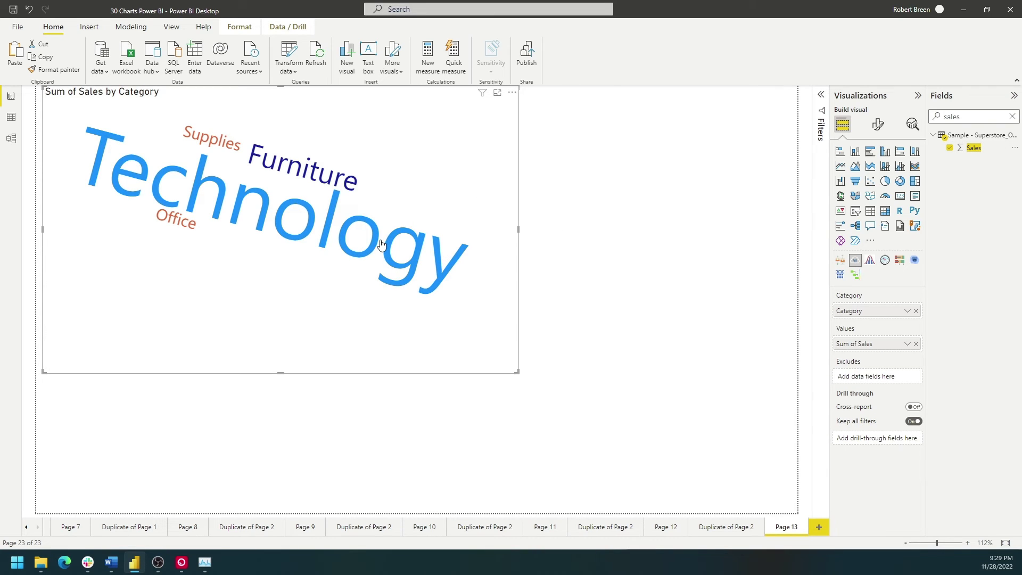
mouse_move(407, 222)
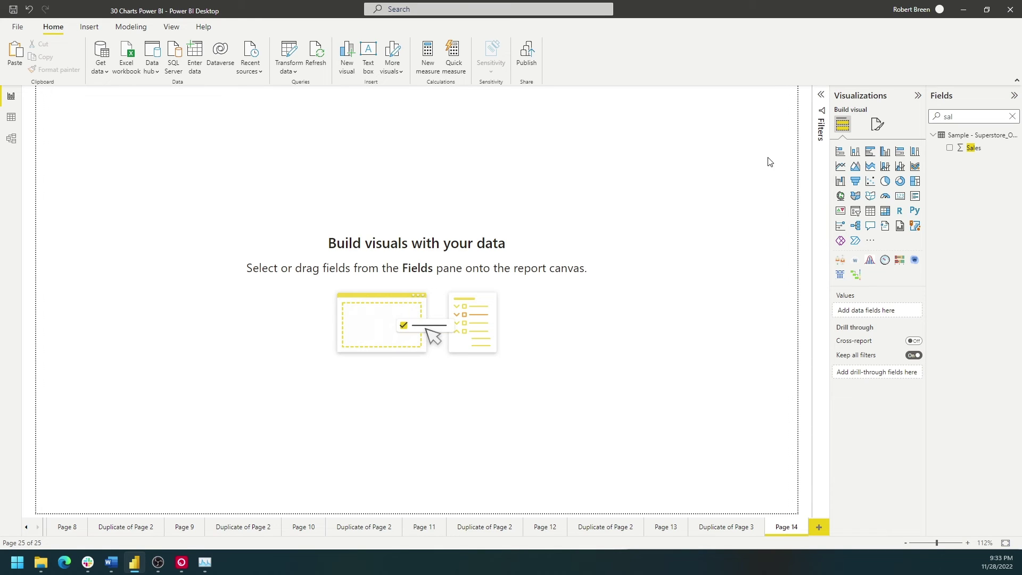
Search the Power BI visuals gallery for "calendar" and open the Beyondsoft Calendar entry.
click(870, 241)
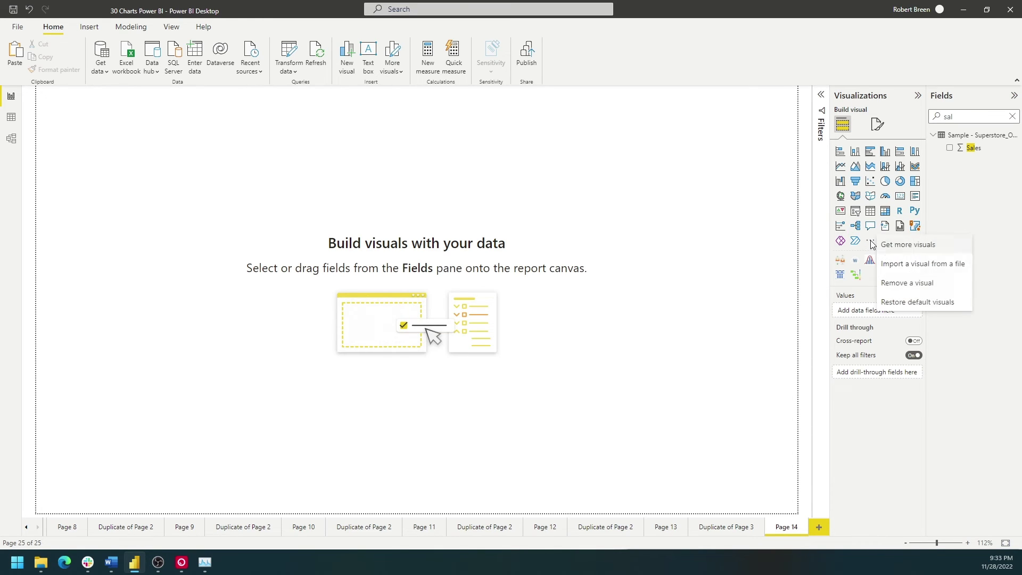
click(890, 246)
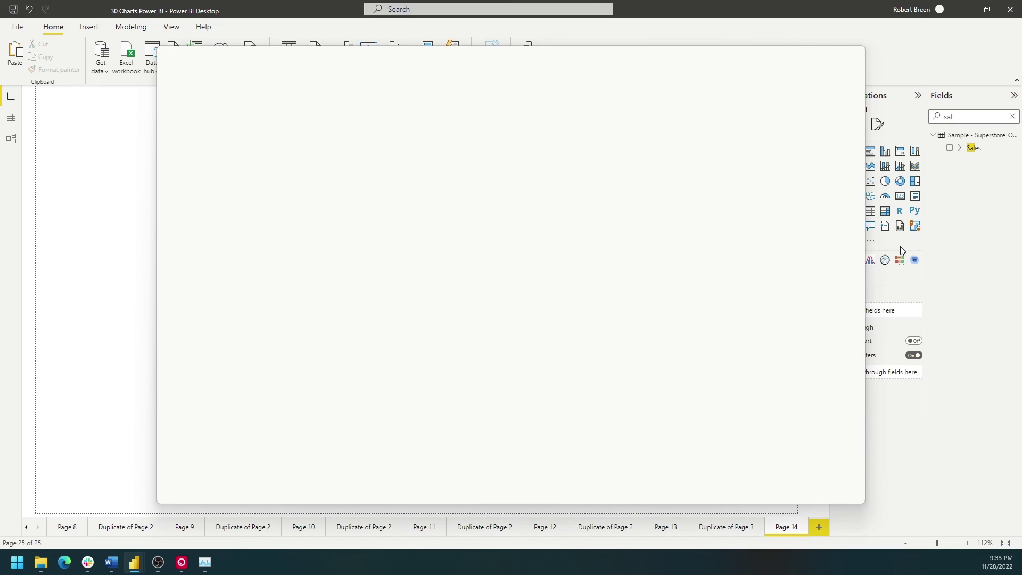
click(805, 126)
text(calendar)
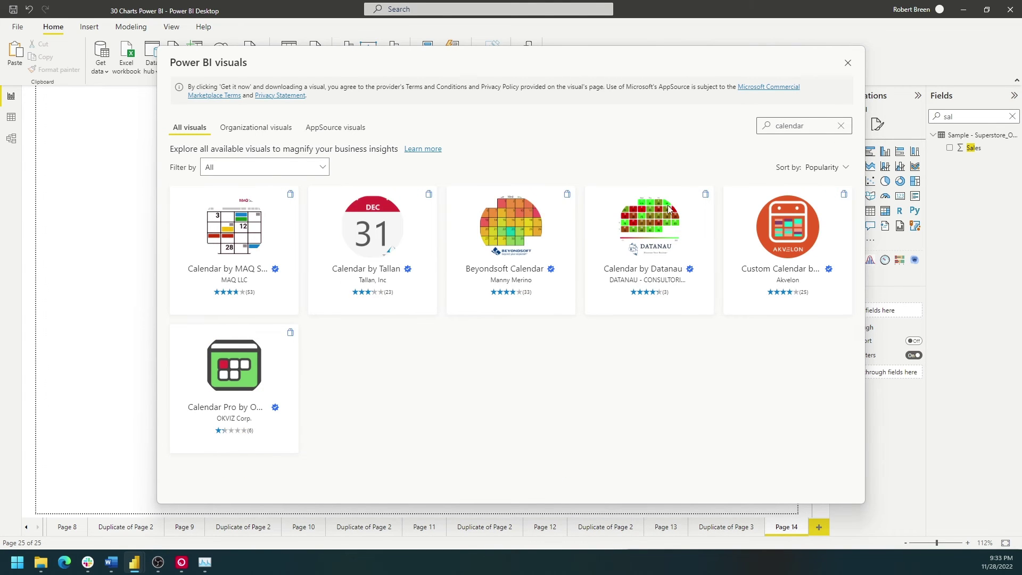
click(486, 294)
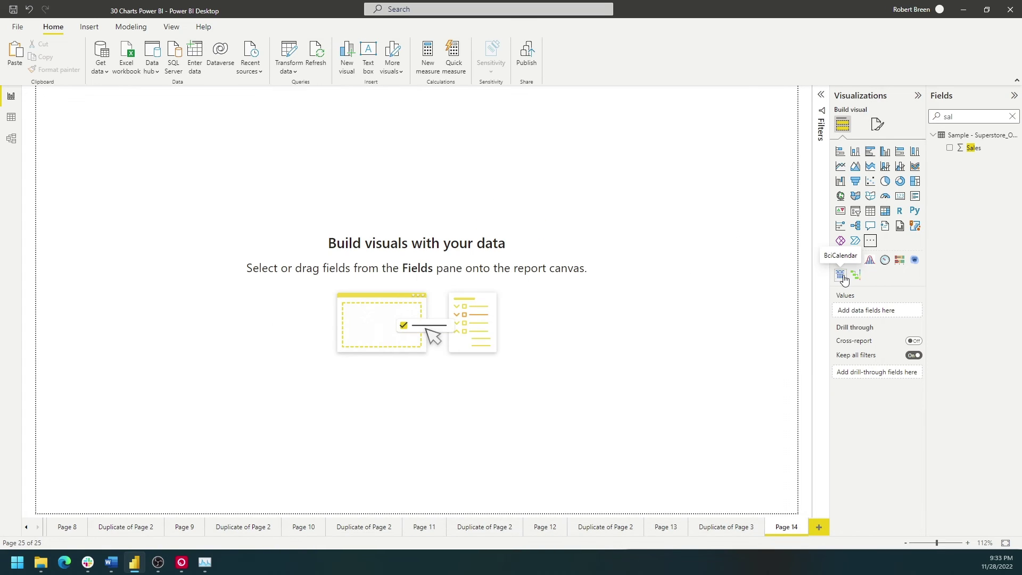
Insert a BciCalendar visual on Page 14 with Sales as measure data and Order Date as date field, enlarged to nearly fill the page.
click(840, 276)
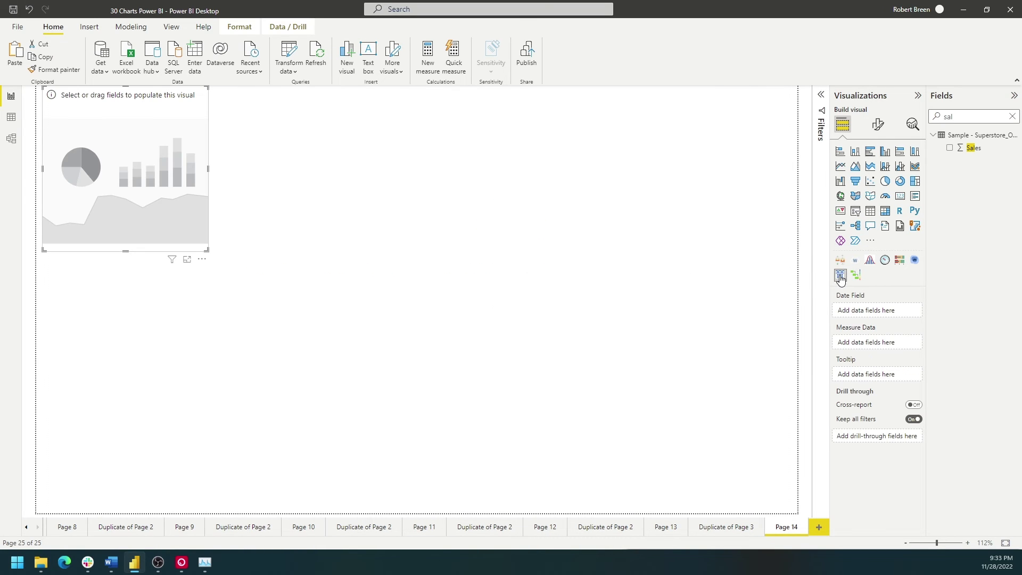
click(949, 148)
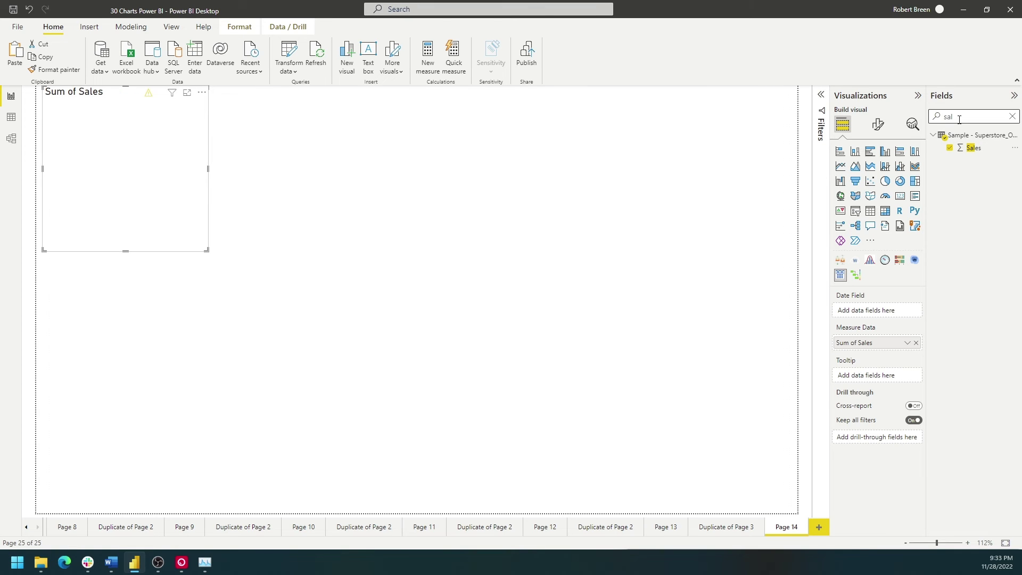
text(ord)
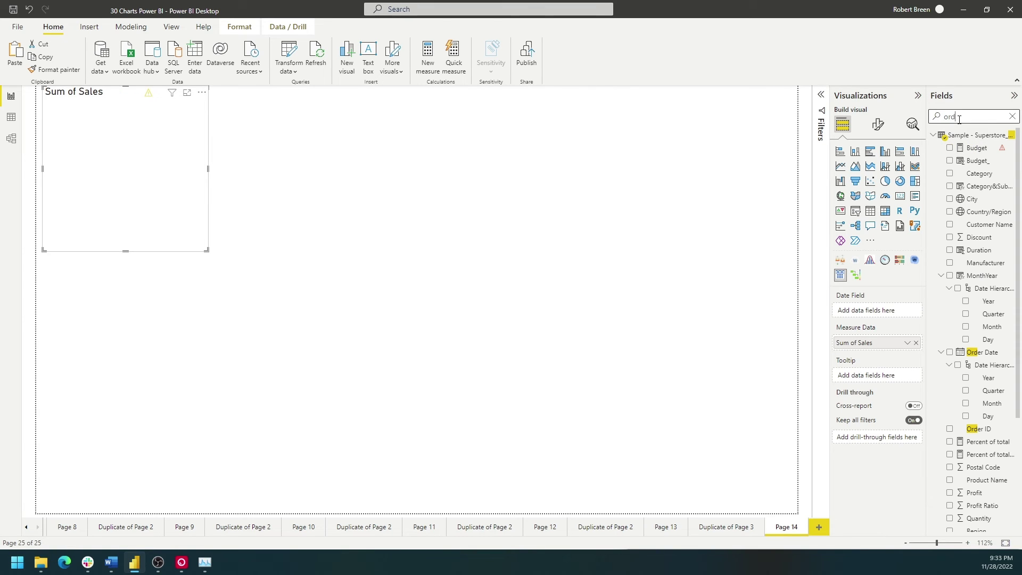
click(949, 352)
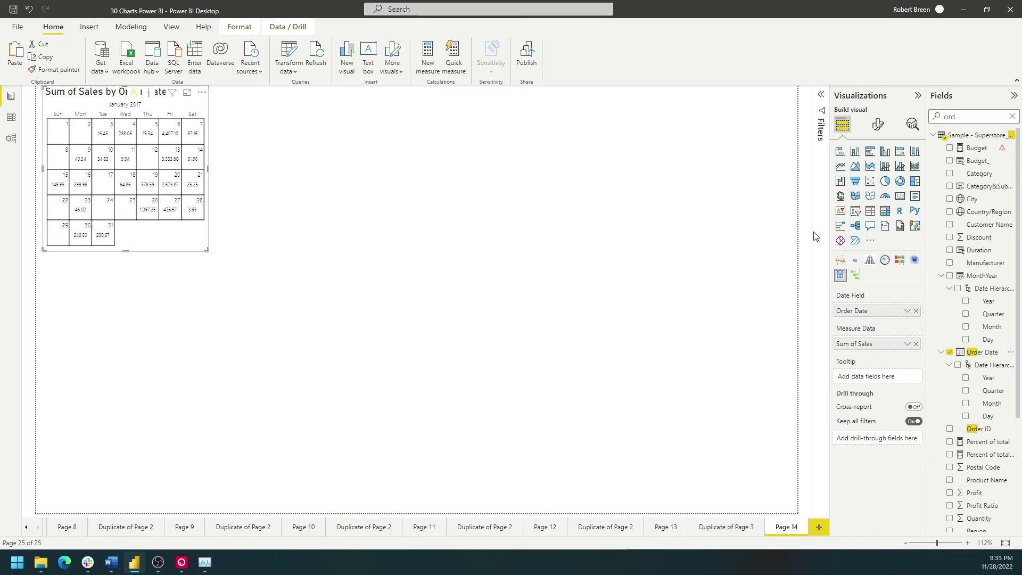
drag(207, 250, 764, 490)
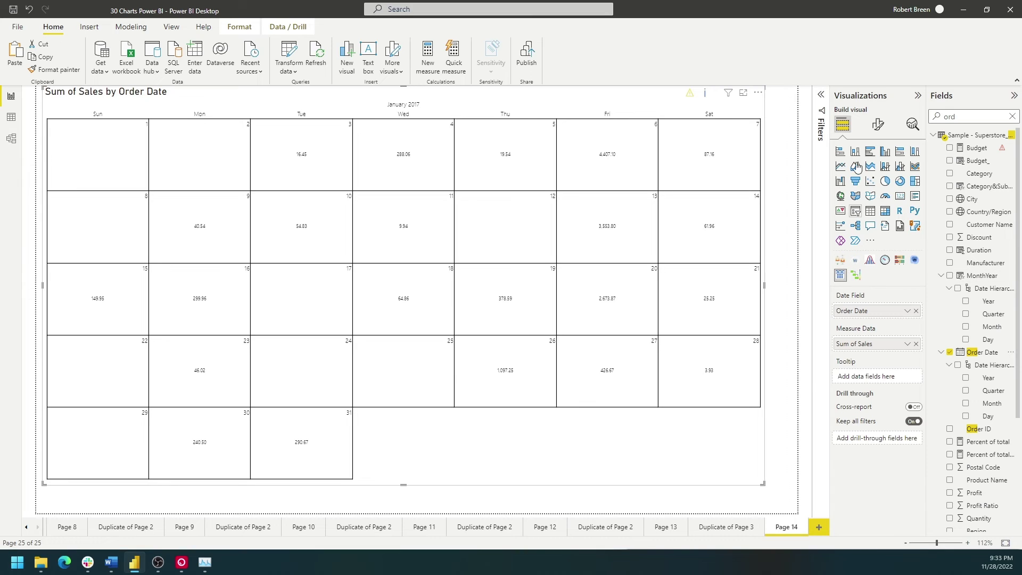
Set the calendar's gradient data colors to light blue for the minimum and dark blue for the maximum.
click(877, 124)
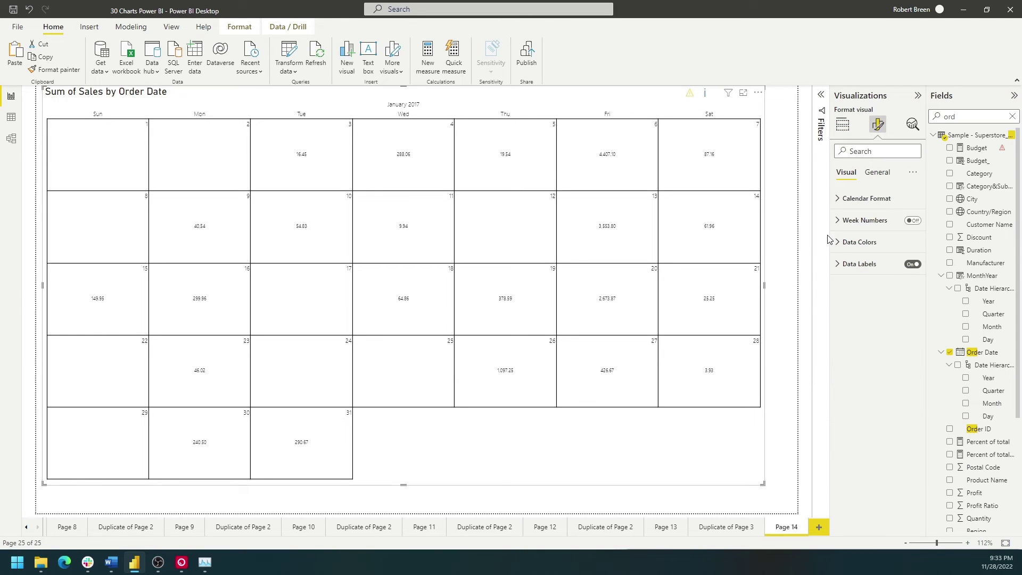
click(847, 248)
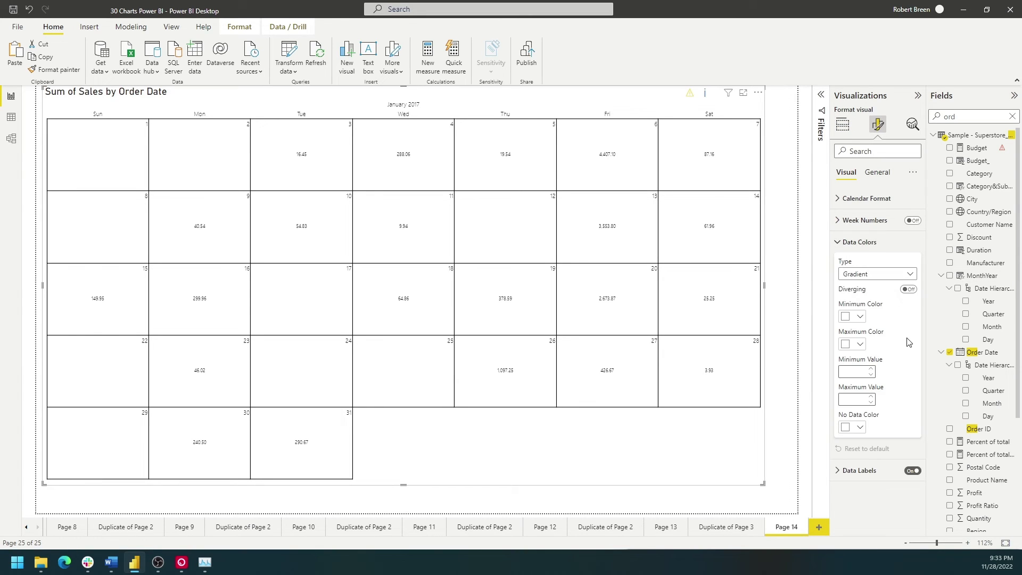
click(859, 316)
click(877, 376)
click(860, 343)
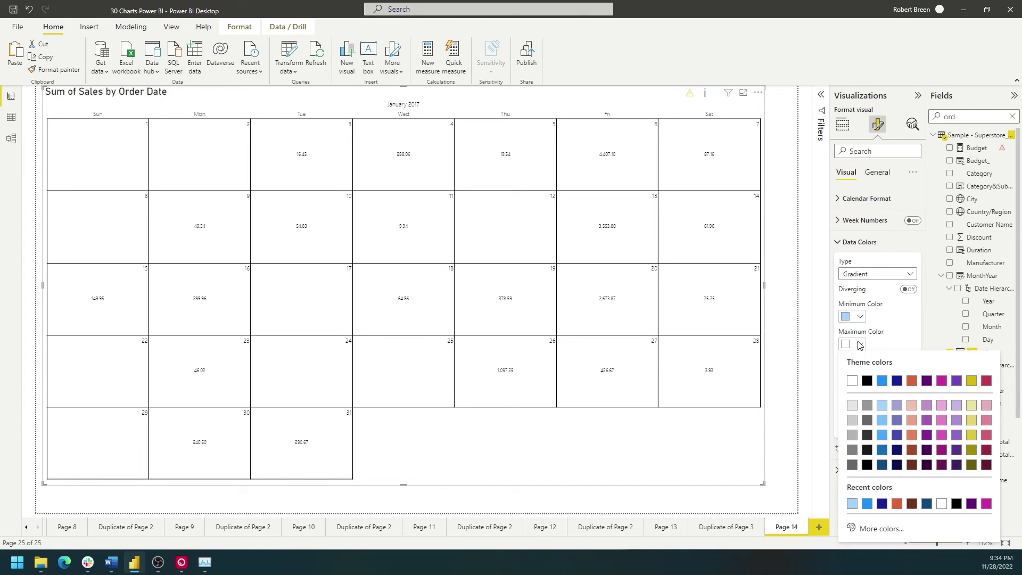
click(881, 465)
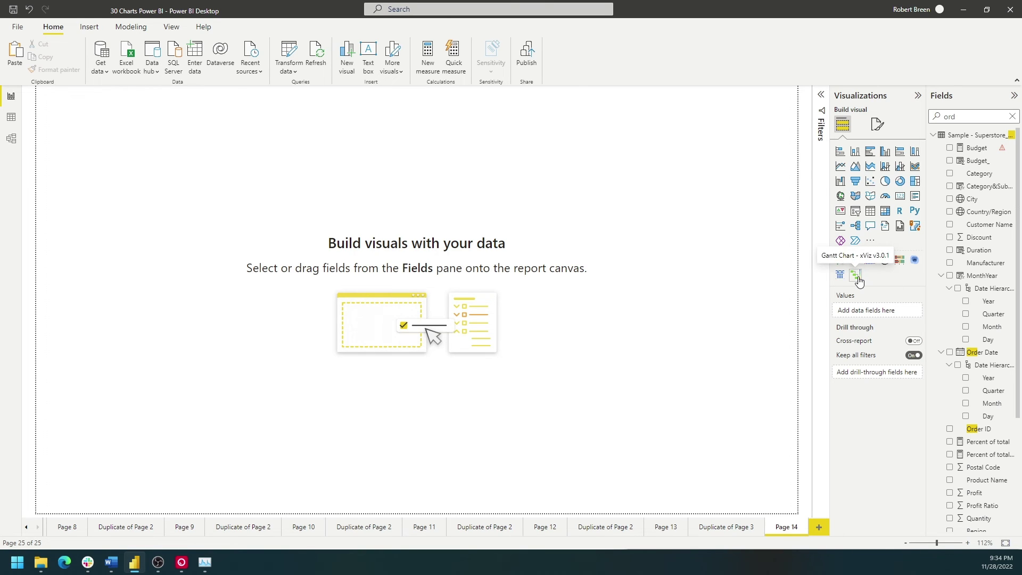
Insert an xViz Gantt Chart visual on blank Page 14 and enlarge it to cover most of the page.
click(873, 244)
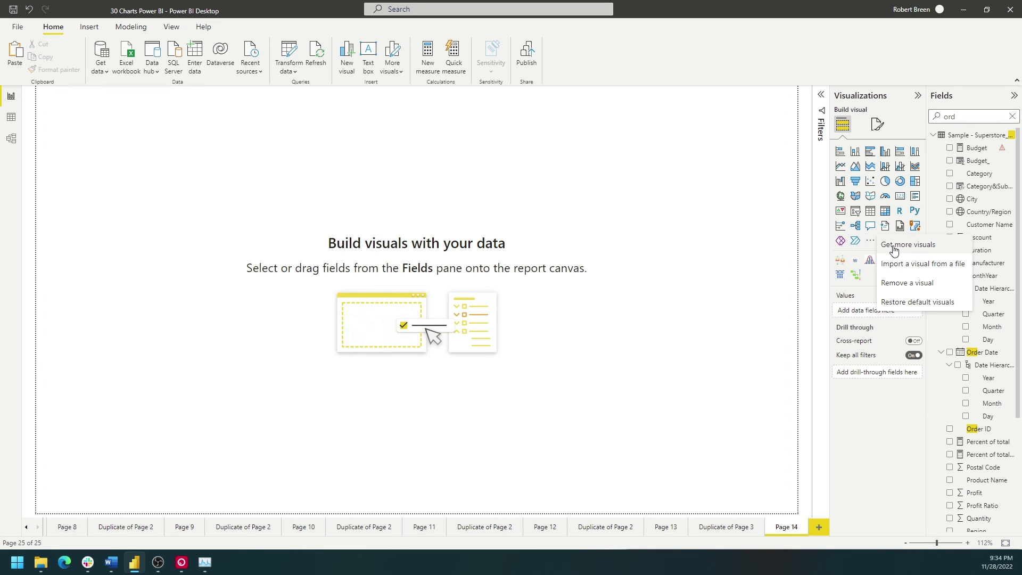
click(863, 277)
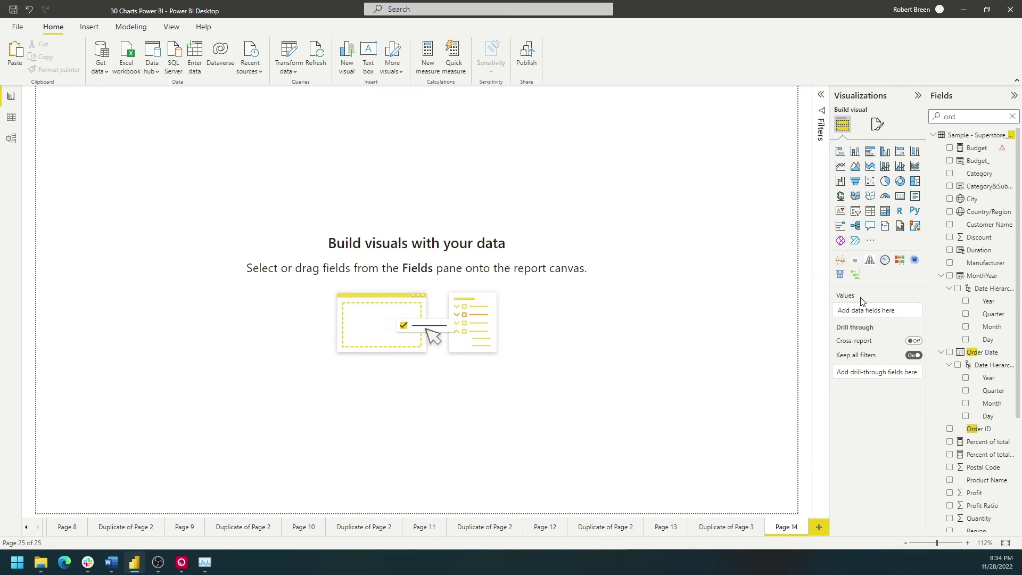
click(855, 274)
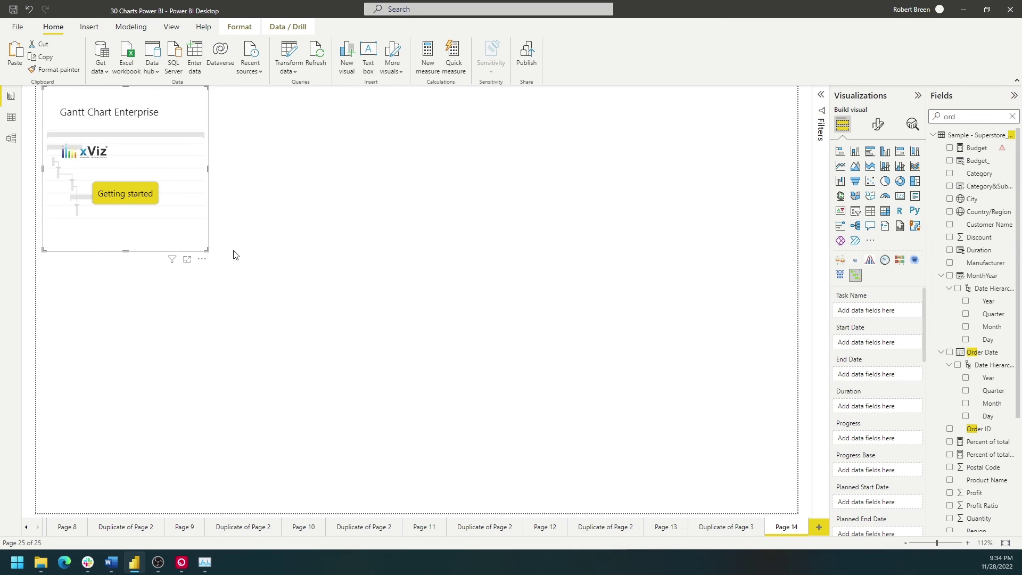
drag(208, 250, 597, 426)
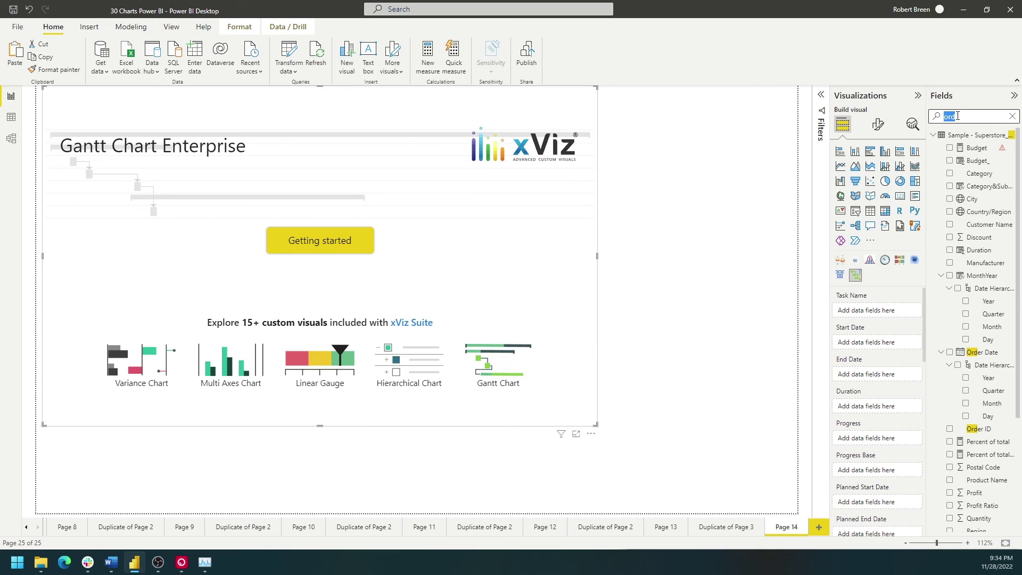
Assign Order Date, as a plain date instead of a date hierarchy, to the Gantt chart's Start Date.
text(order date)
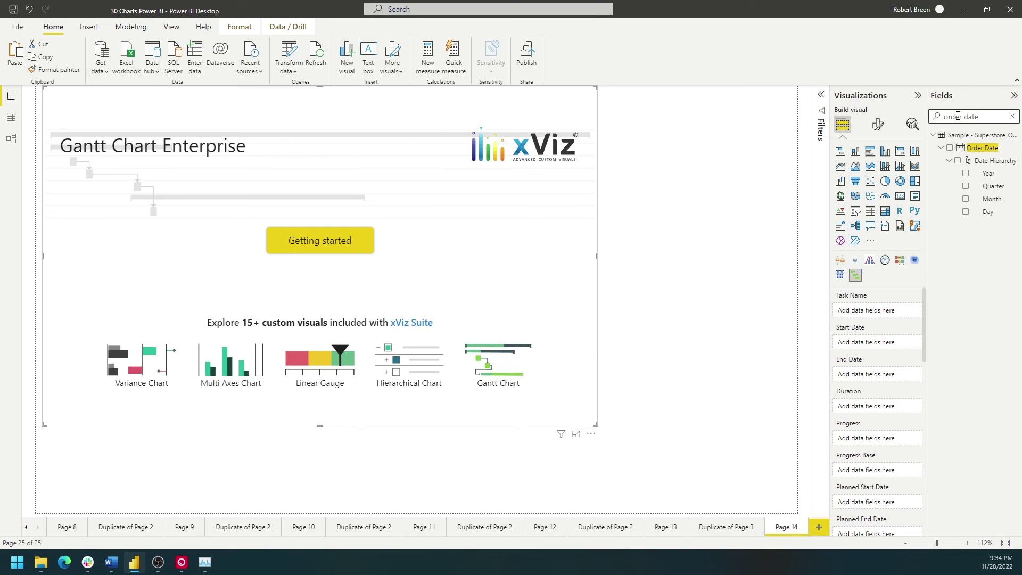
click(953, 149)
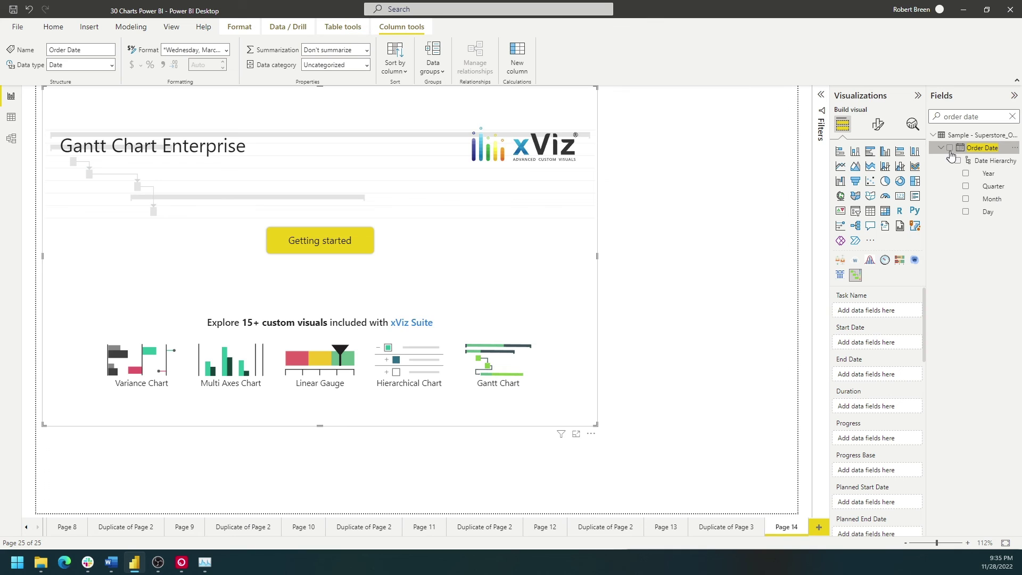
click(949, 148)
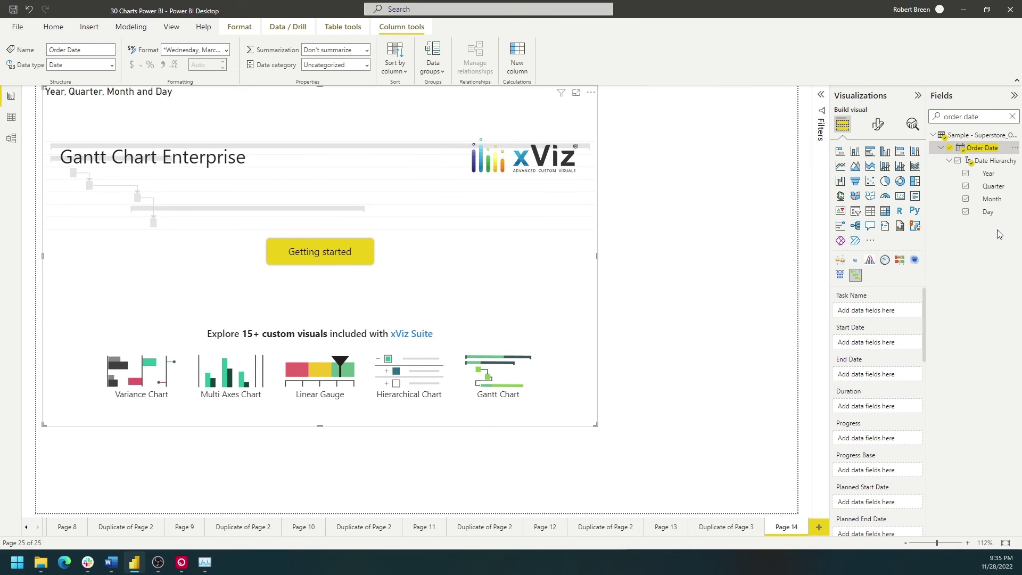
click(908, 310)
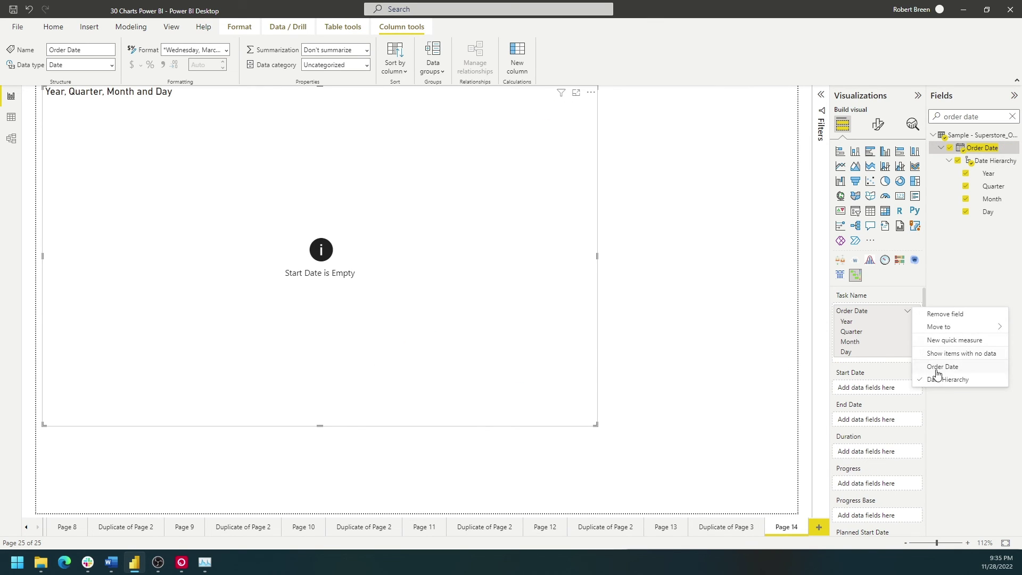
click(943, 367)
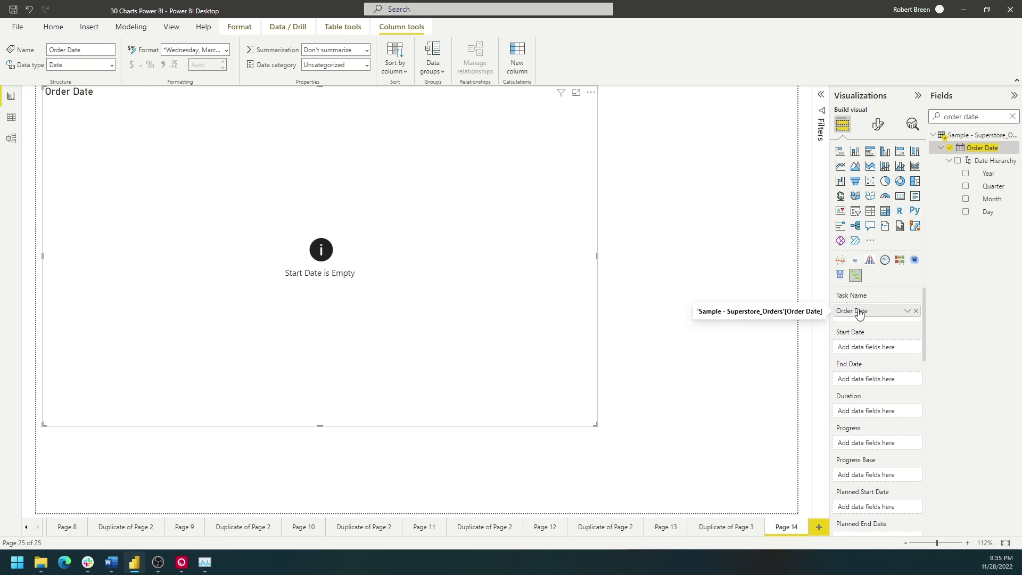
drag(858, 313, 862, 349)
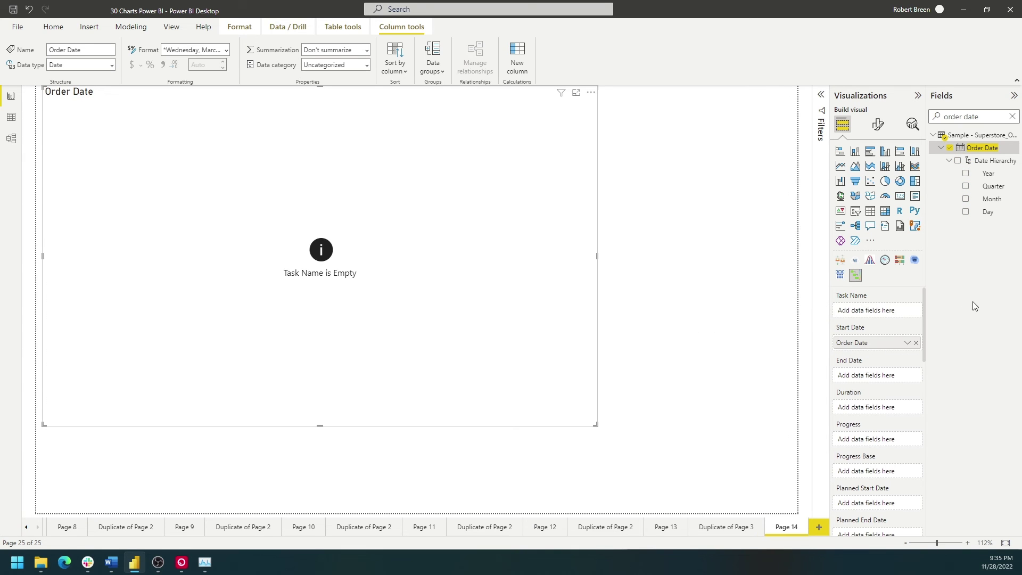
Assign Ship Date as a plain date to the Gantt chart's End Date and Order ID to its Task Name.
double_click(973, 117)
key(ctrl+a)
key(BackSpace)
text(shi)
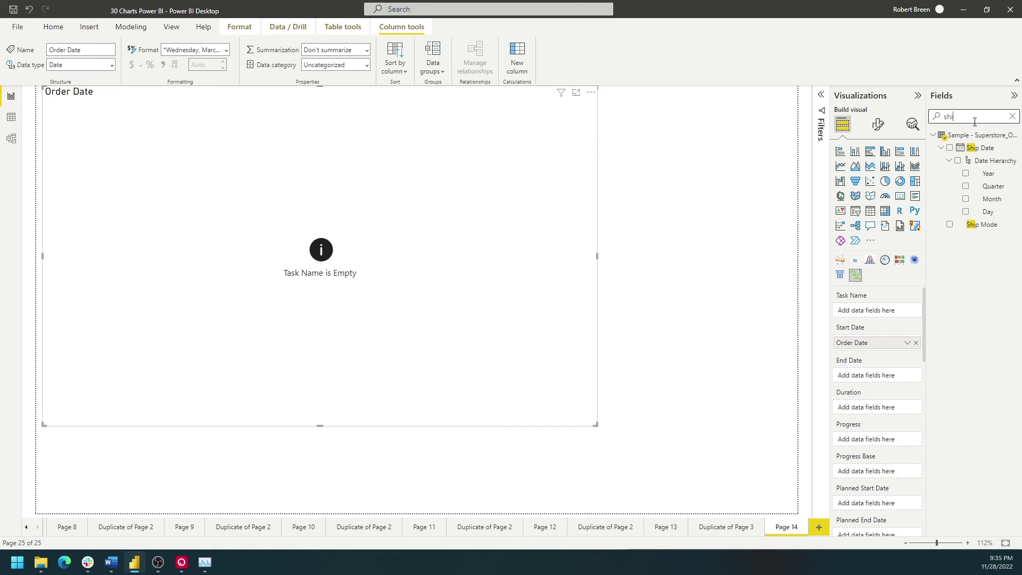
click(949, 148)
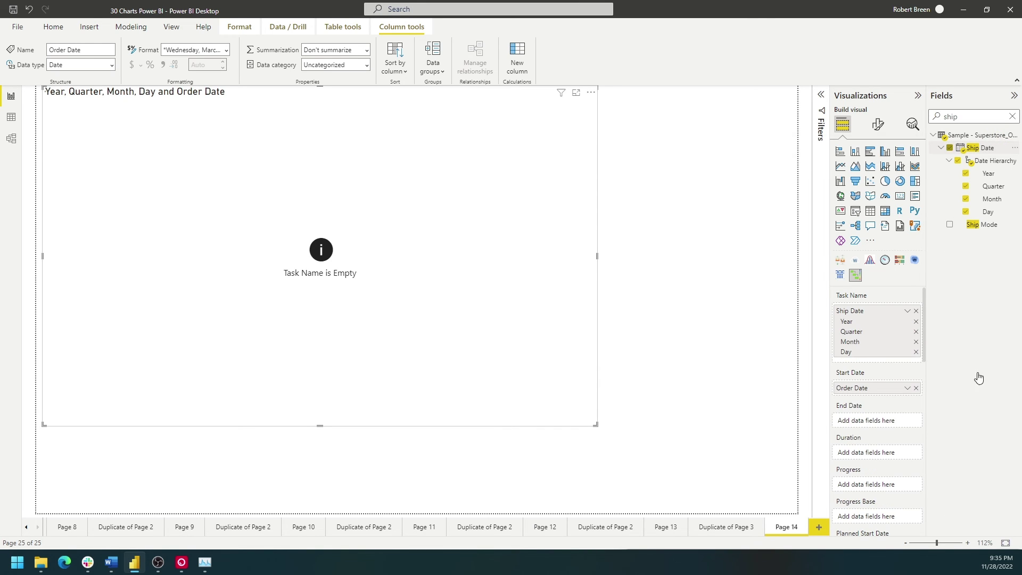
click(908, 310)
click(939, 367)
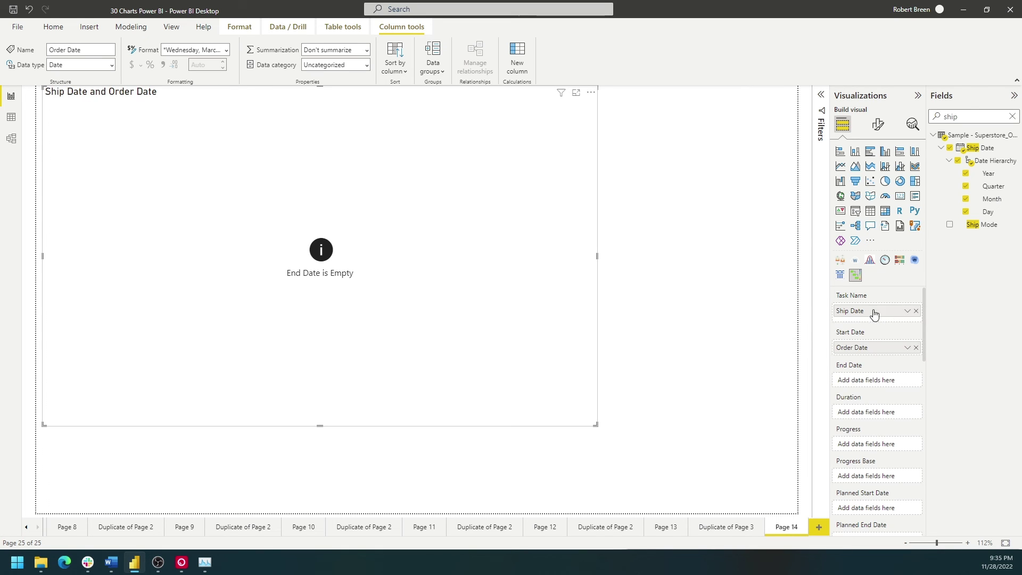
drag(874, 313, 877, 384)
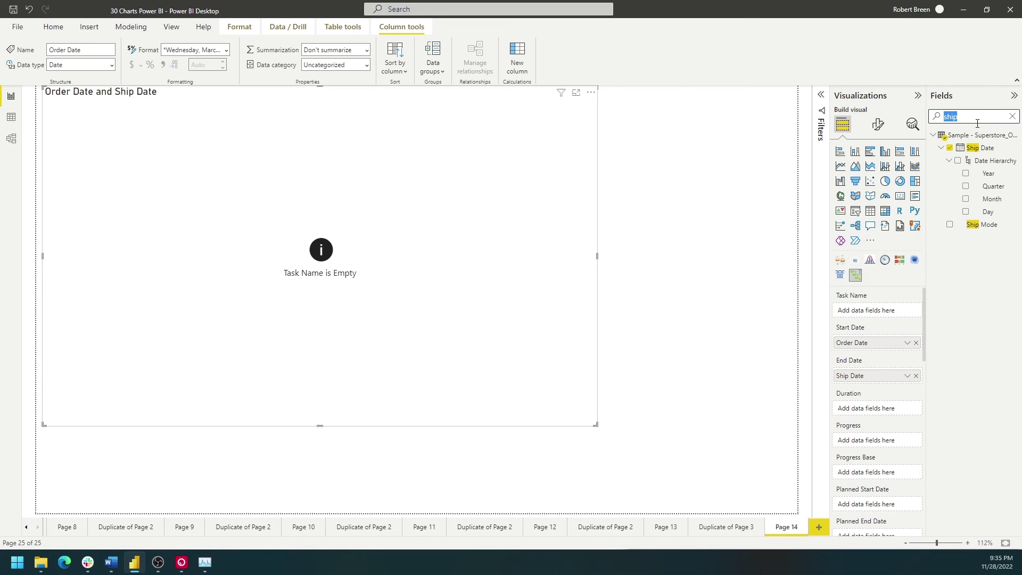
text(order id)
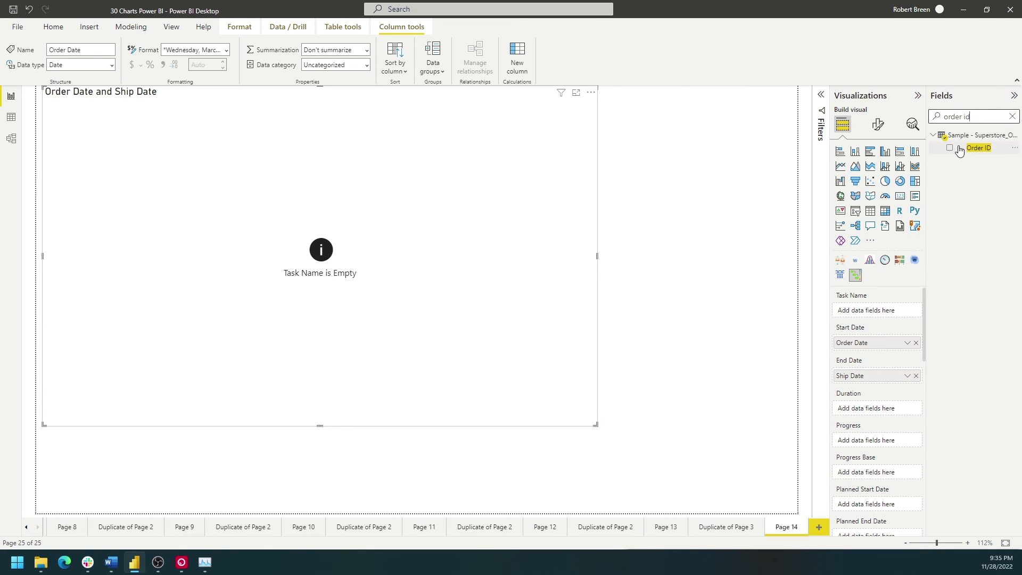
drag(959, 149, 879, 311)
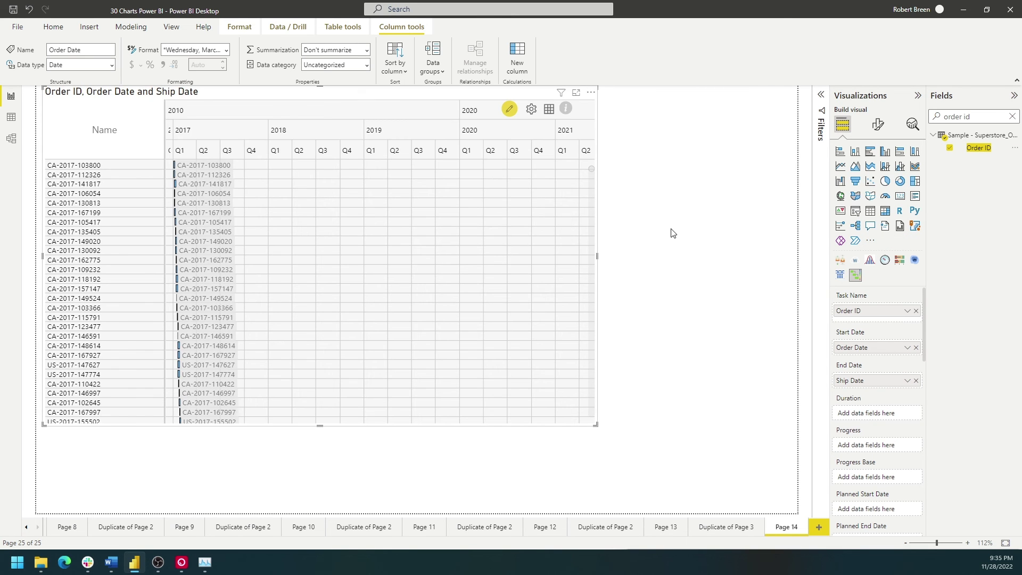
Filter the Gantt chart to the first five order IDs in the Order ID filter list.
click(823, 214)
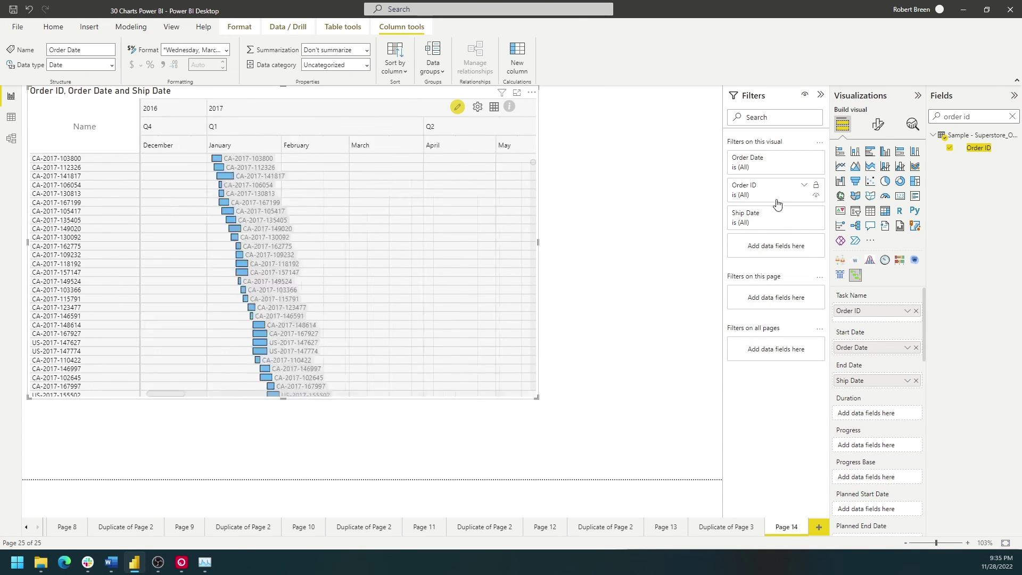
click(777, 193)
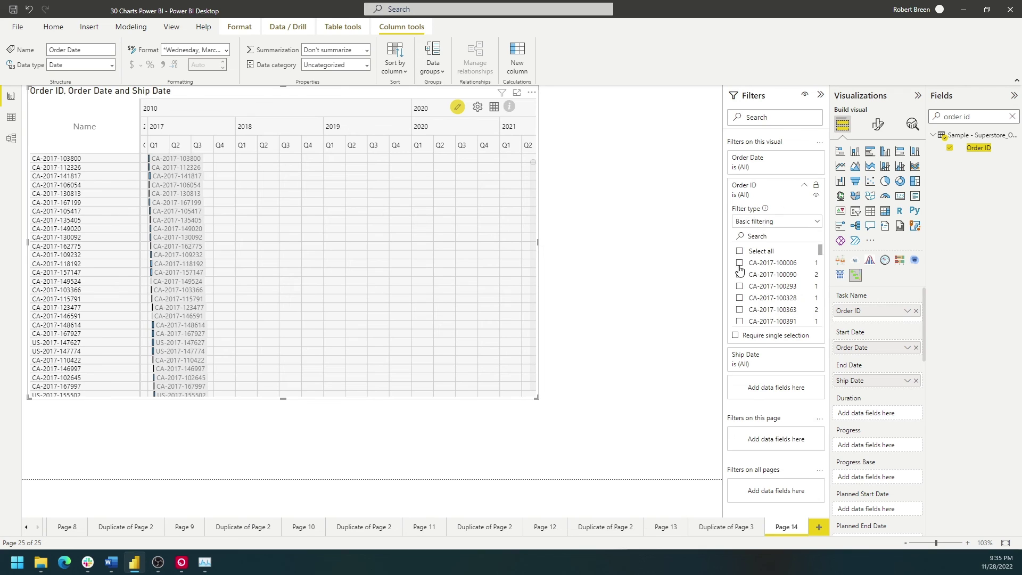
click(739, 267)
click(739, 274)
click(739, 285)
click(739, 298)
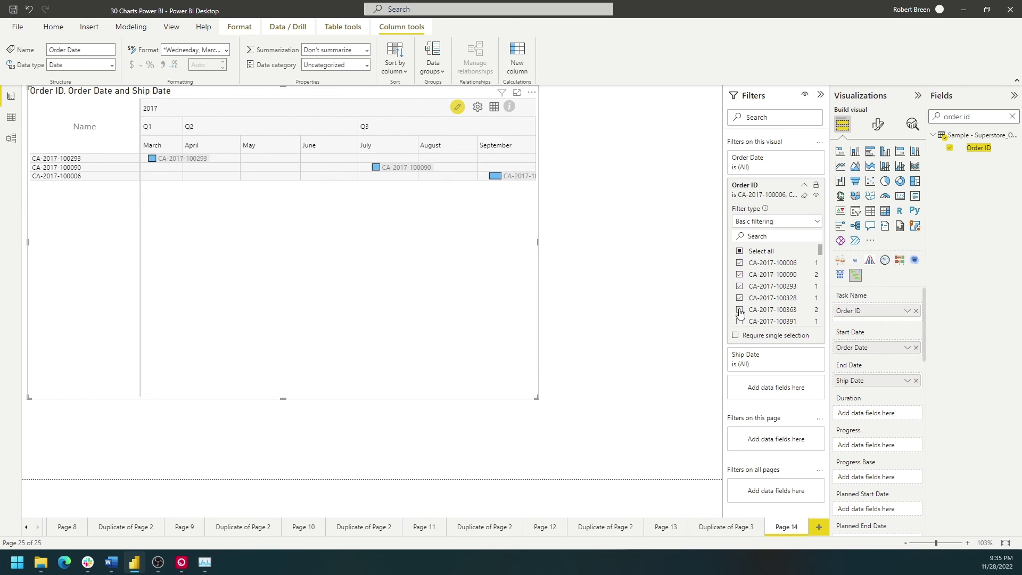
click(740, 309)
click(611, 280)
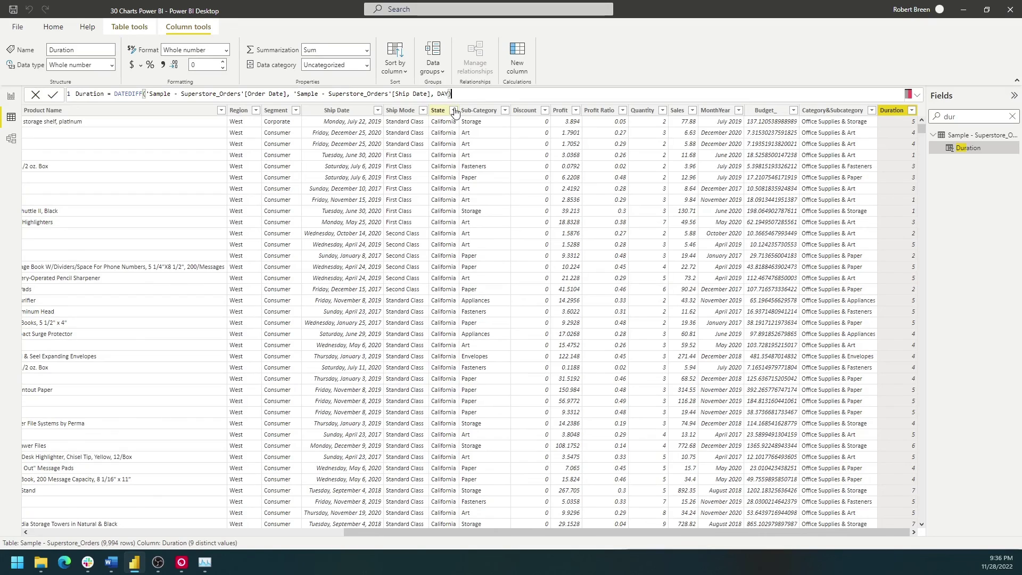
Return to the report and add Duration as the Gantt chart's Data Label.
click(11, 96)
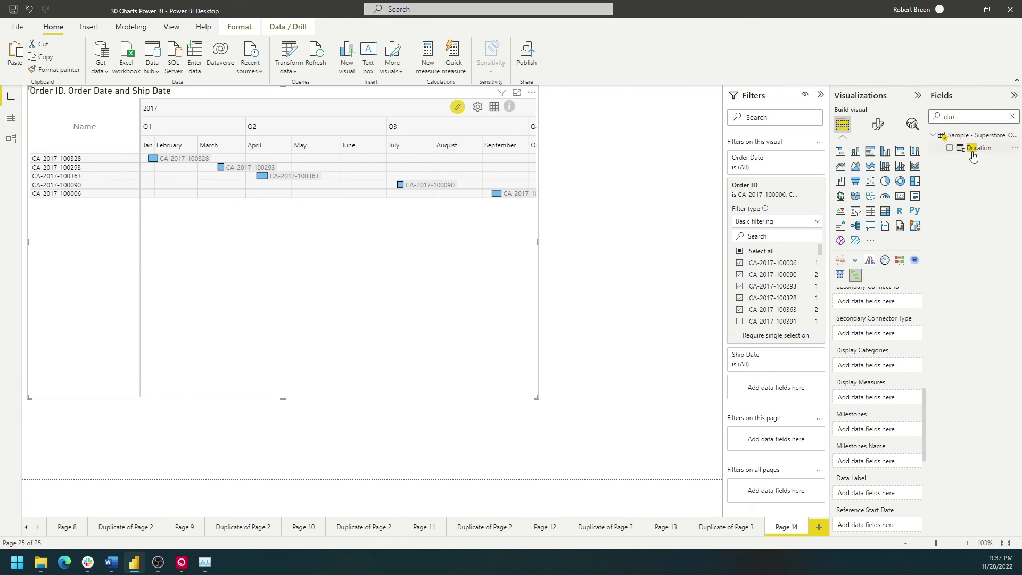
drag(971, 149, 878, 495)
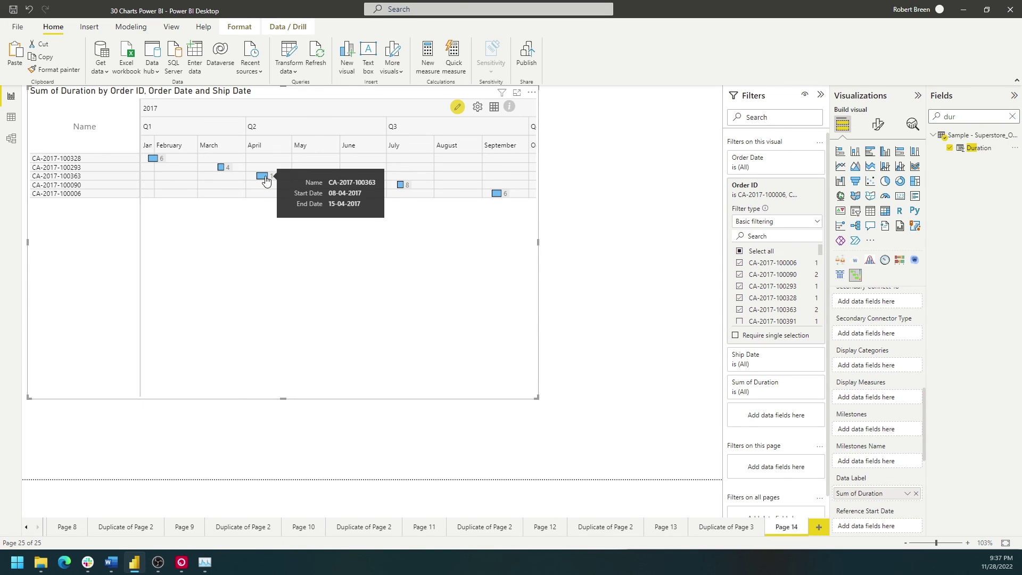
mouse_move(224, 174)
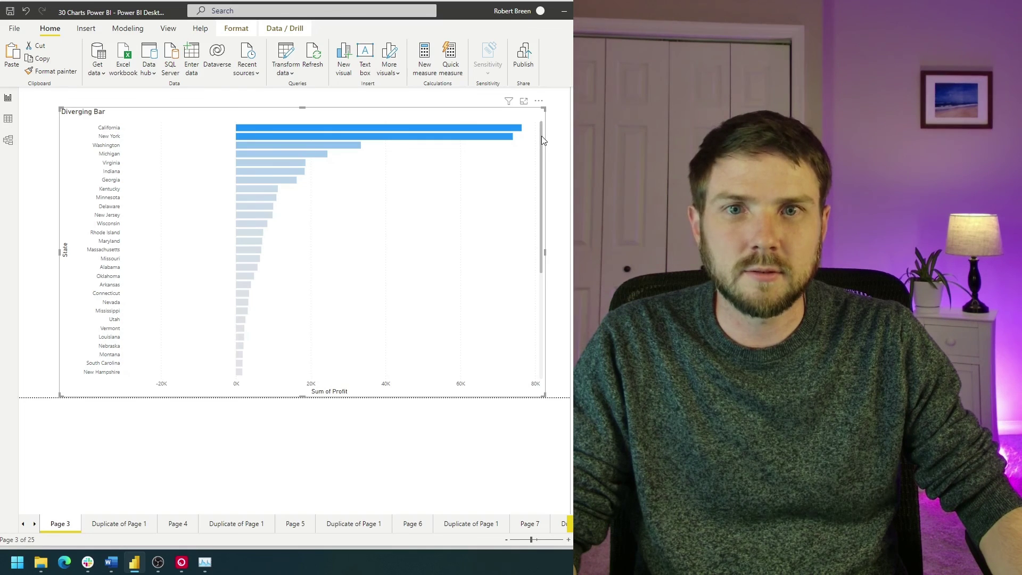
Examine the Diverging Bar chart on Page 3 across all states, from the highest to the lowest profit.
drag(541, 137, 543, 309)
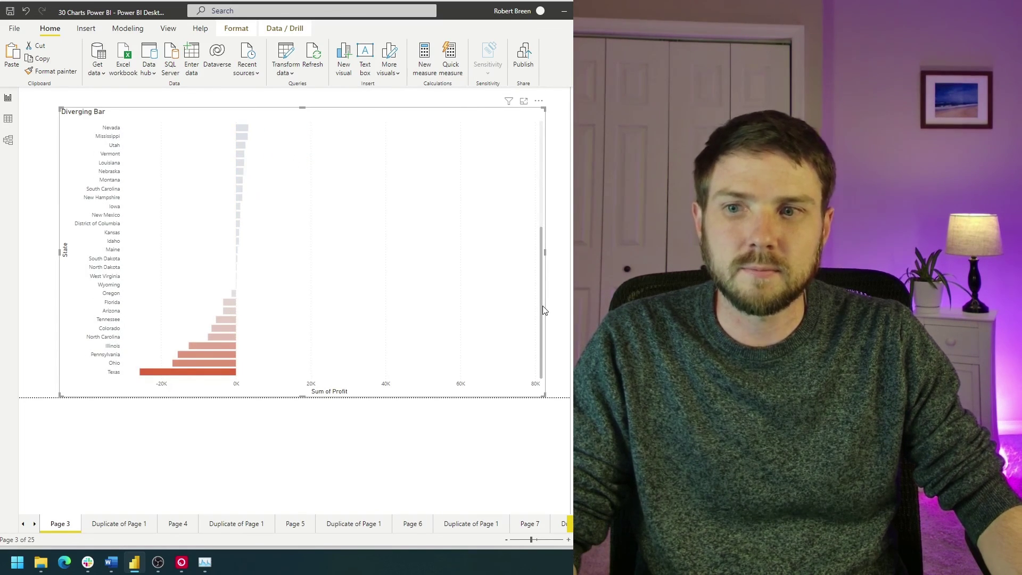
drag(541, 294, 541, 133)
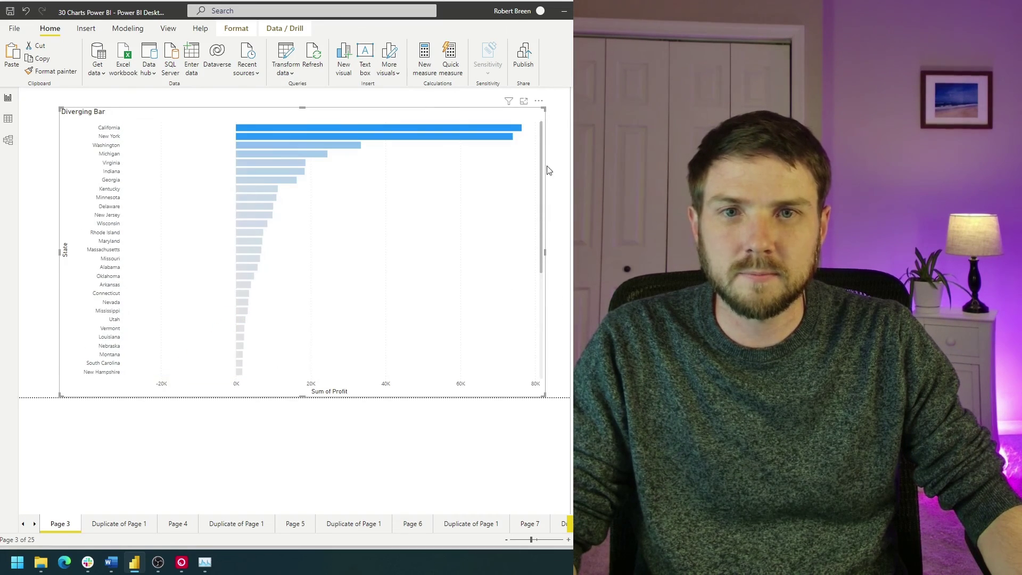
mouse_move(283, 128)
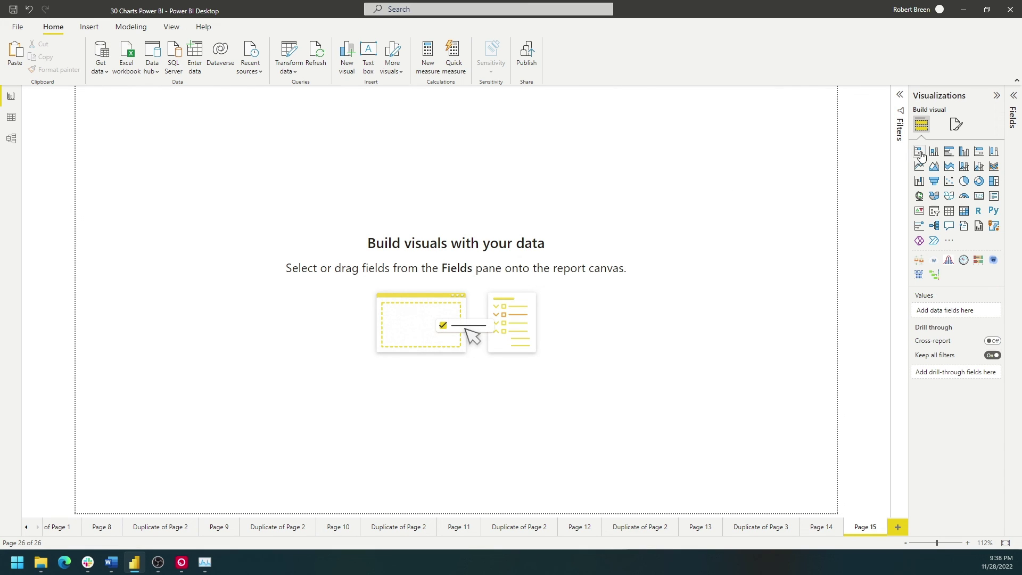
Insert a stacked bar chart on blank Page 15 with State on the Y-axis.
click(919, 152)
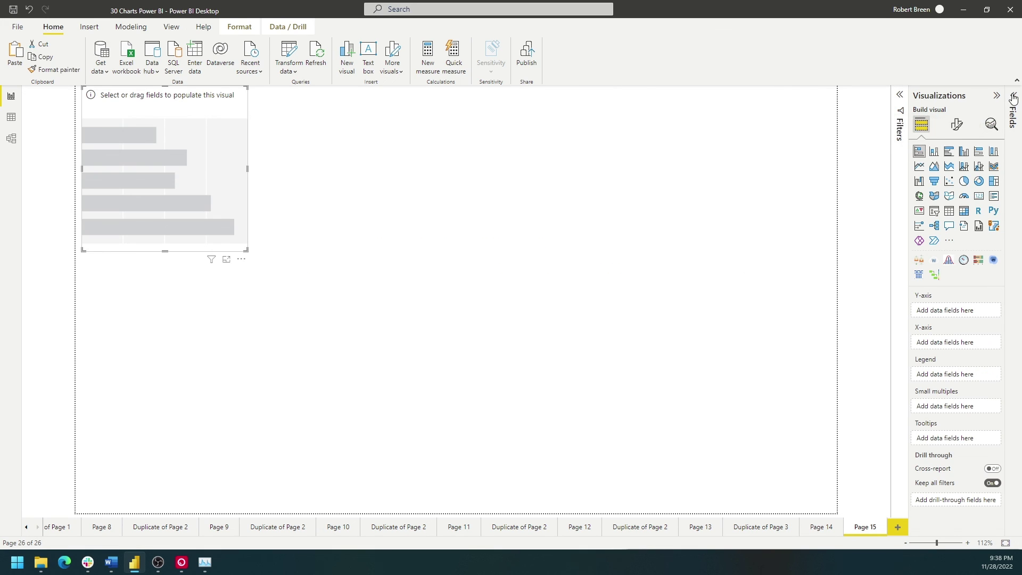
click(1013, 97)
click(946, 116)
text(state)
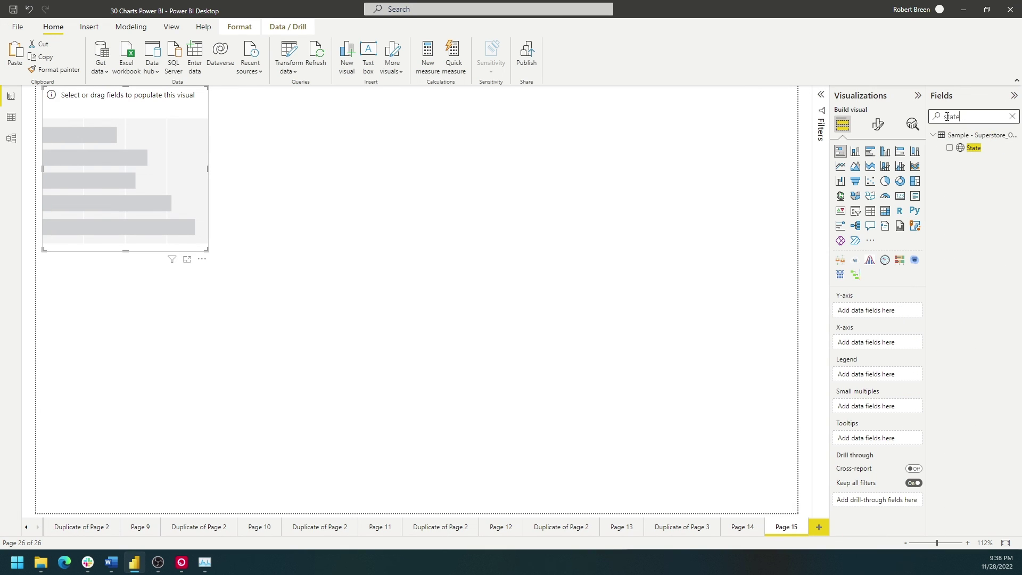
click(950, 148)
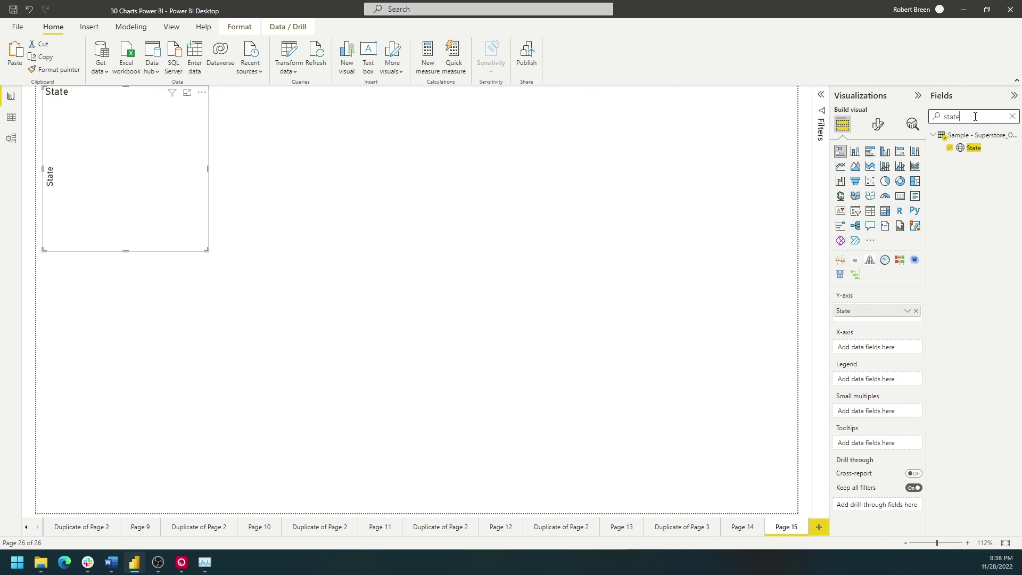
Add Profit to the bar chart's X-axis and enlarge the chart to nearly the full page height.
key(BackSpace)
key(BackSpace)
key(BackSpace)
key(BackSpace)
key(BackSpace)
text(profit)
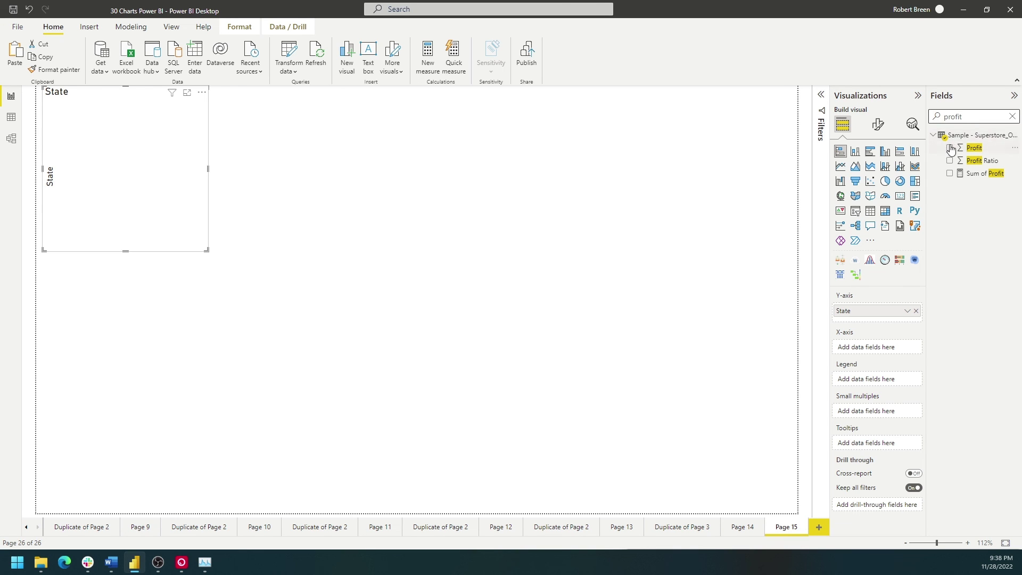
click(949, 148)
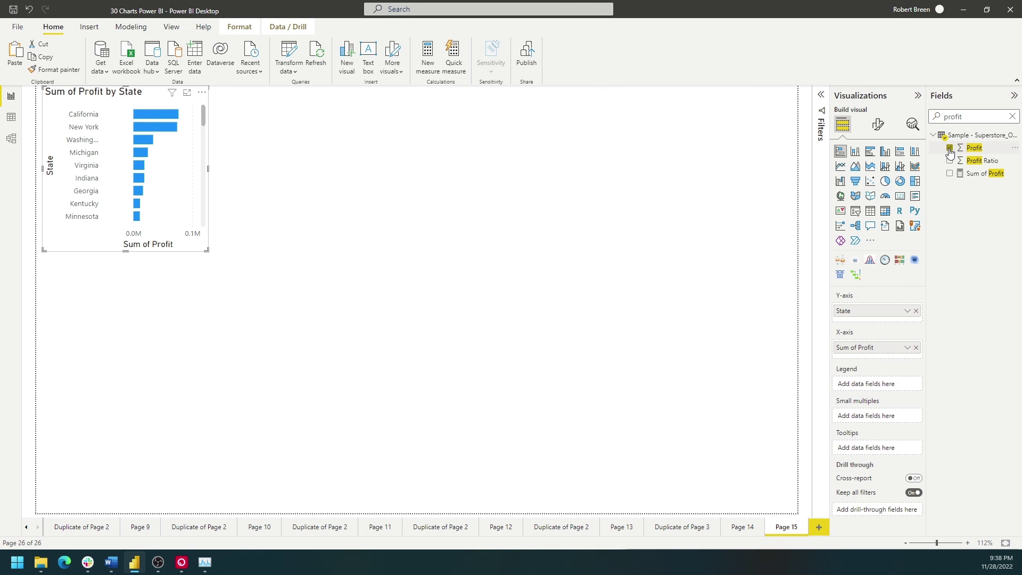
drag(206, 250, 355, 490)
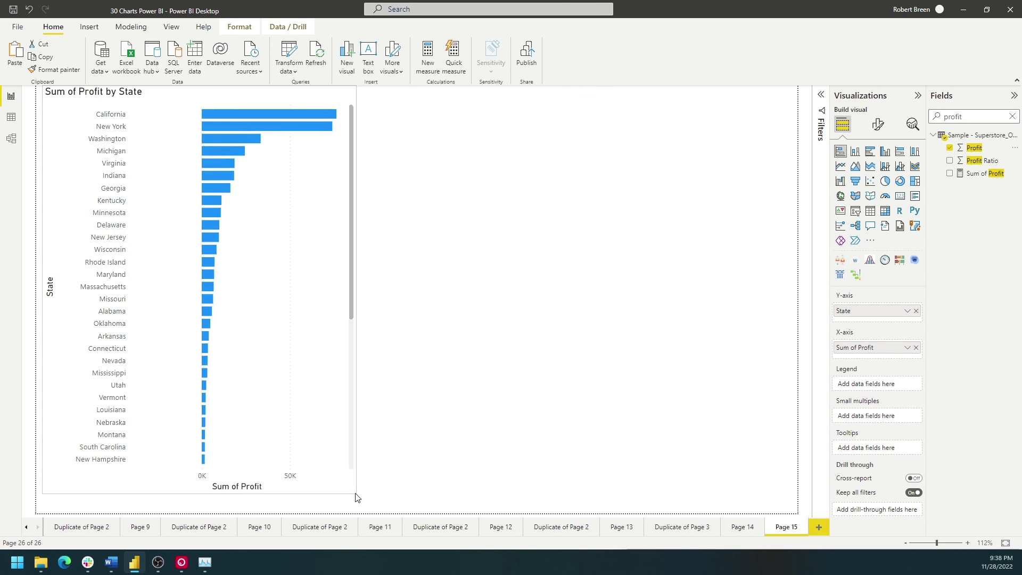
scroll(349, 384, down, 5)
scroll(349, 384, up, 5)
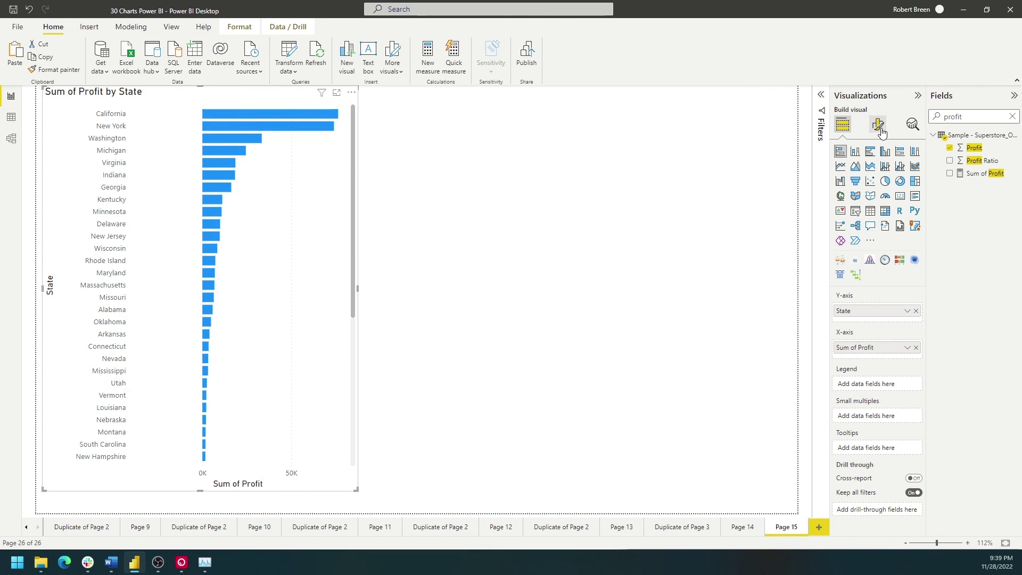
Set up gradient conditional formatting for the bar colors with an orange-red minimum and an added white middle color.
click(876, 126)
click(836, 337)
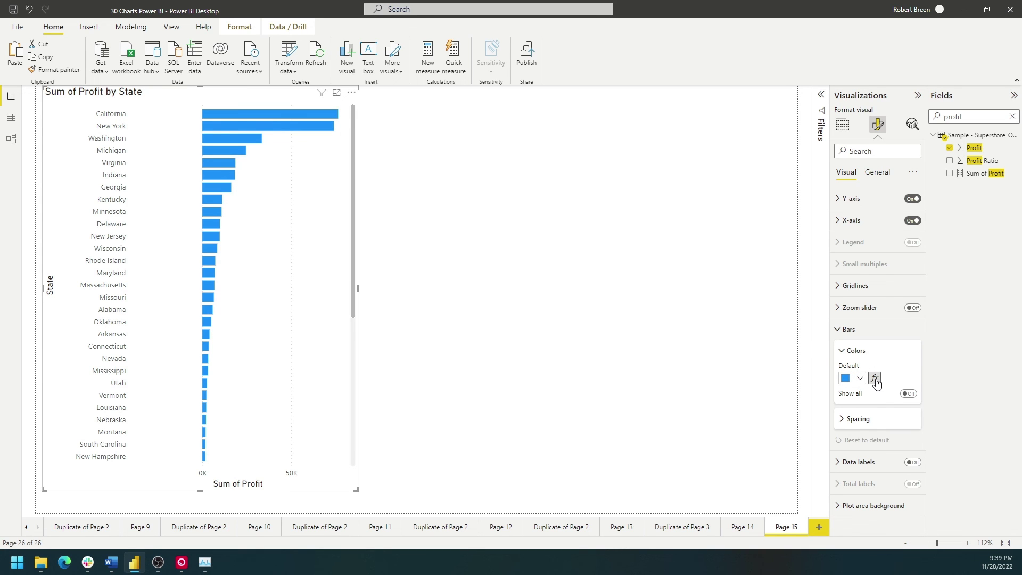
click(876, 378)
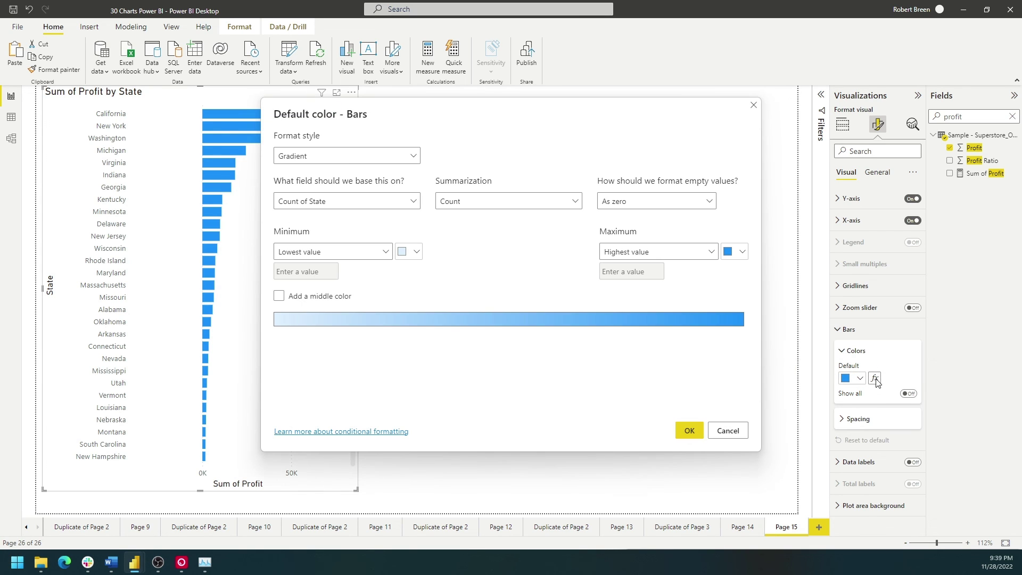
click(411, 252)
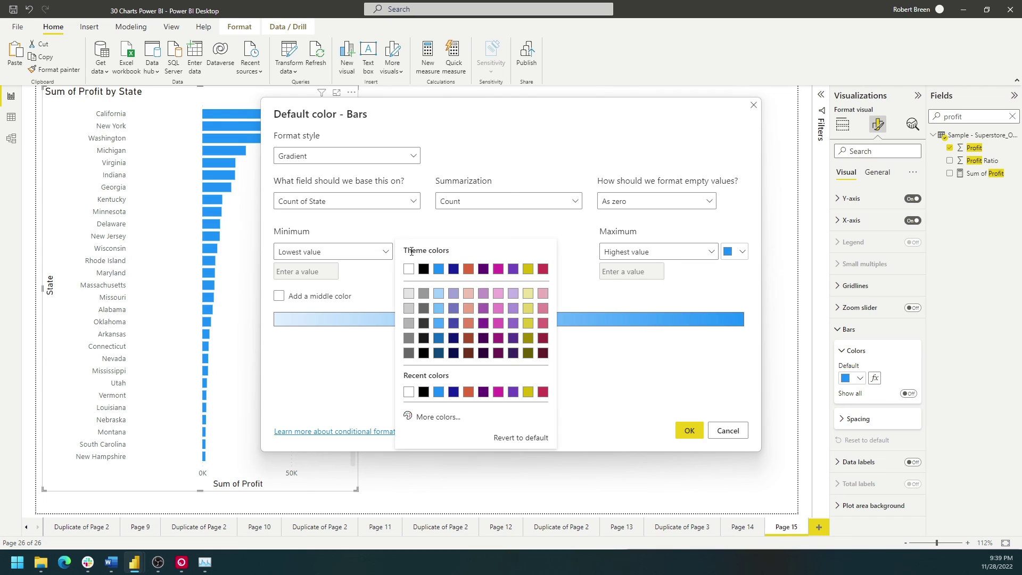
click(466, 270)
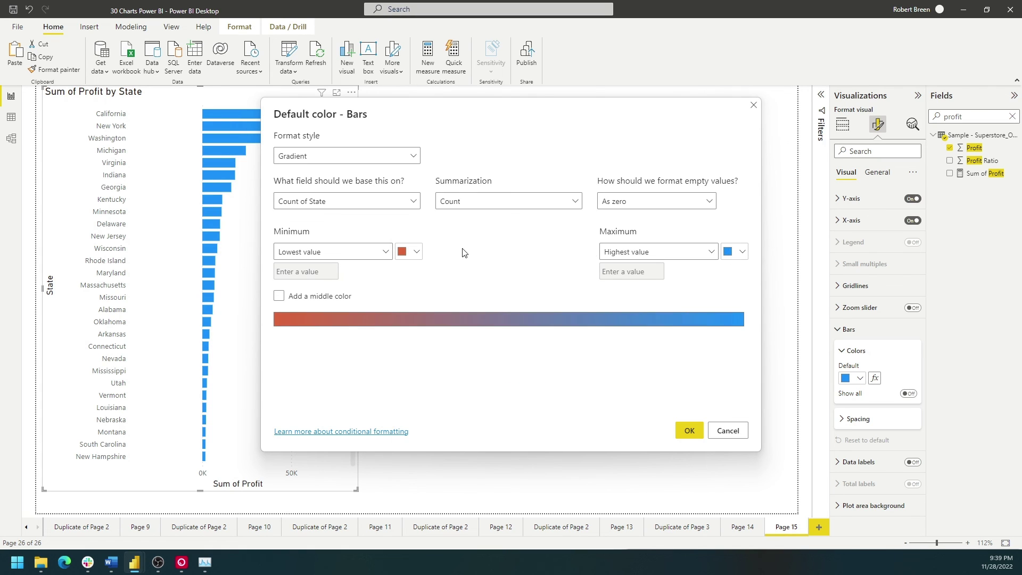
click(278, 295)
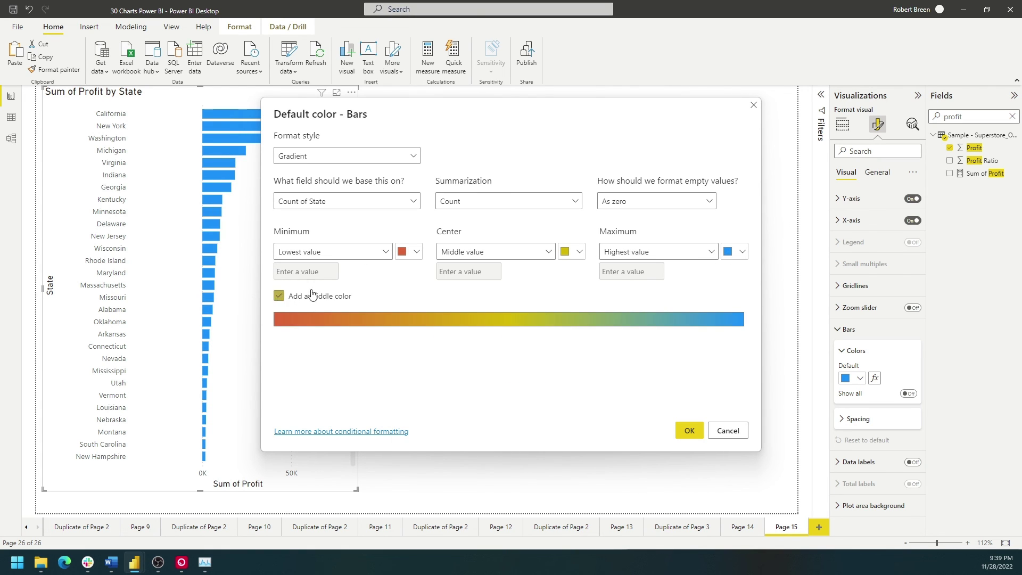
click(573, 252)
click(573, 272)
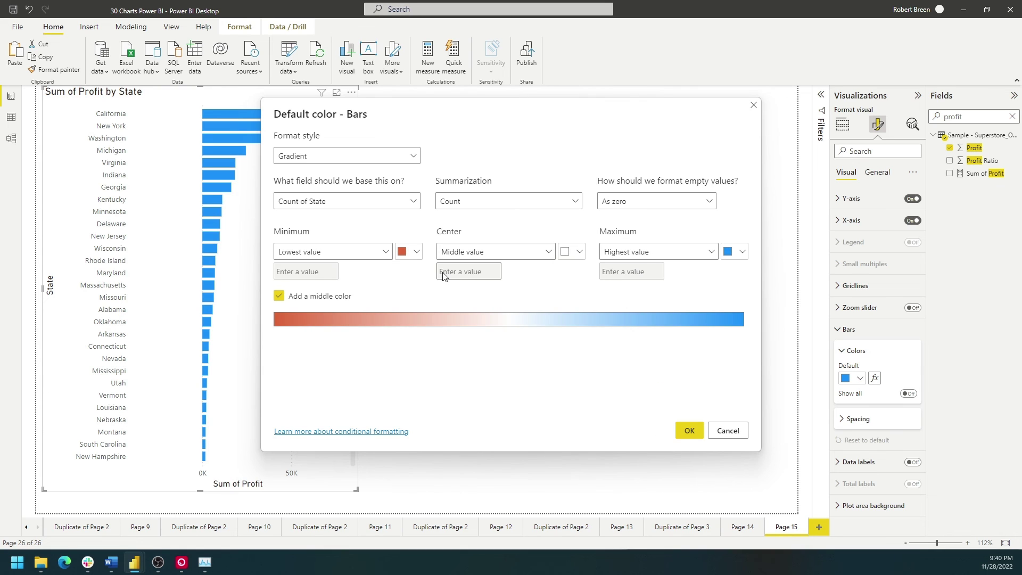
Set the gradient's center to a custom value of 0 and apply the bar color formatting.
click(479, 251)
click(463, 284)
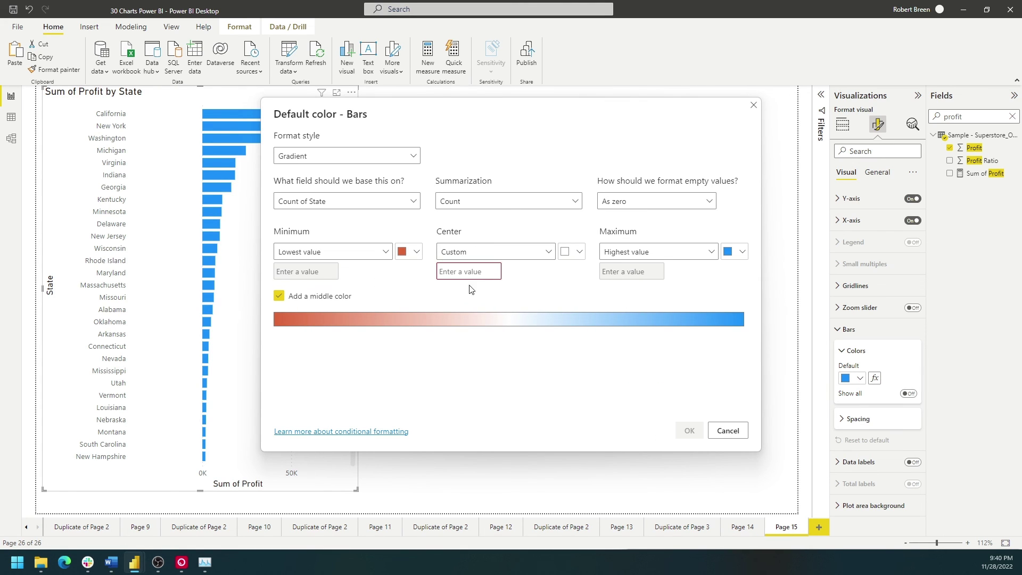
text(0)
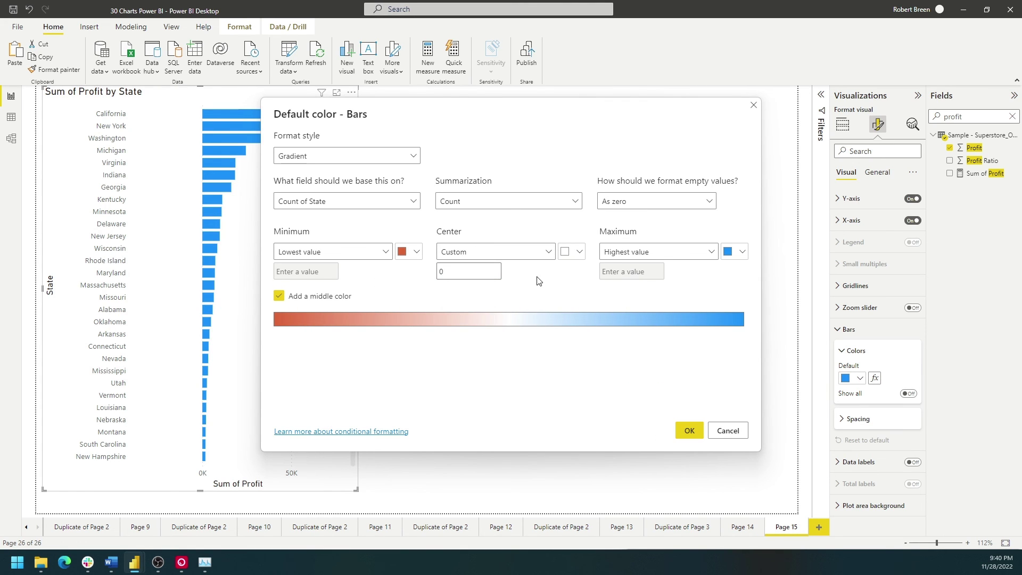
click(689, 430)
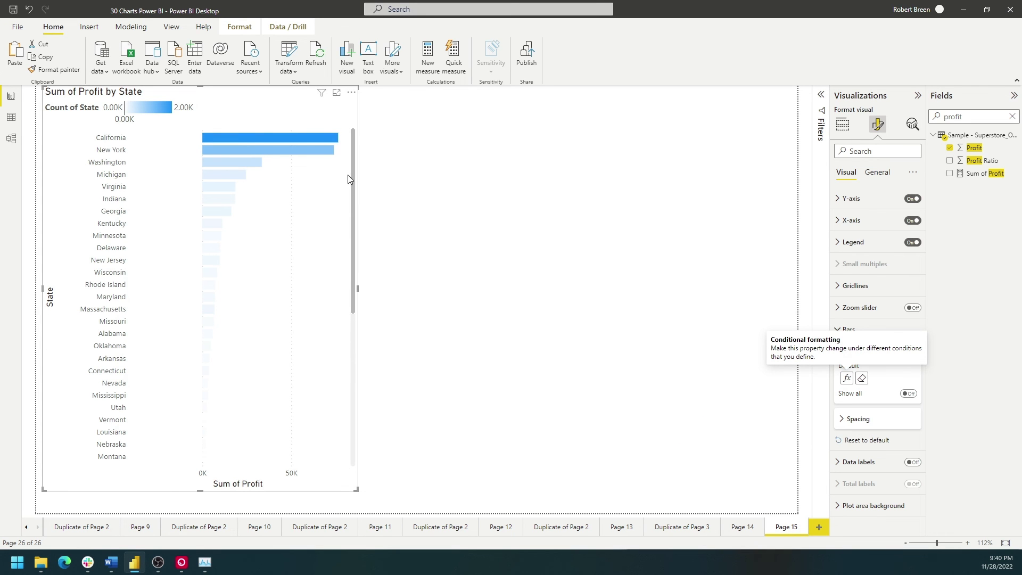